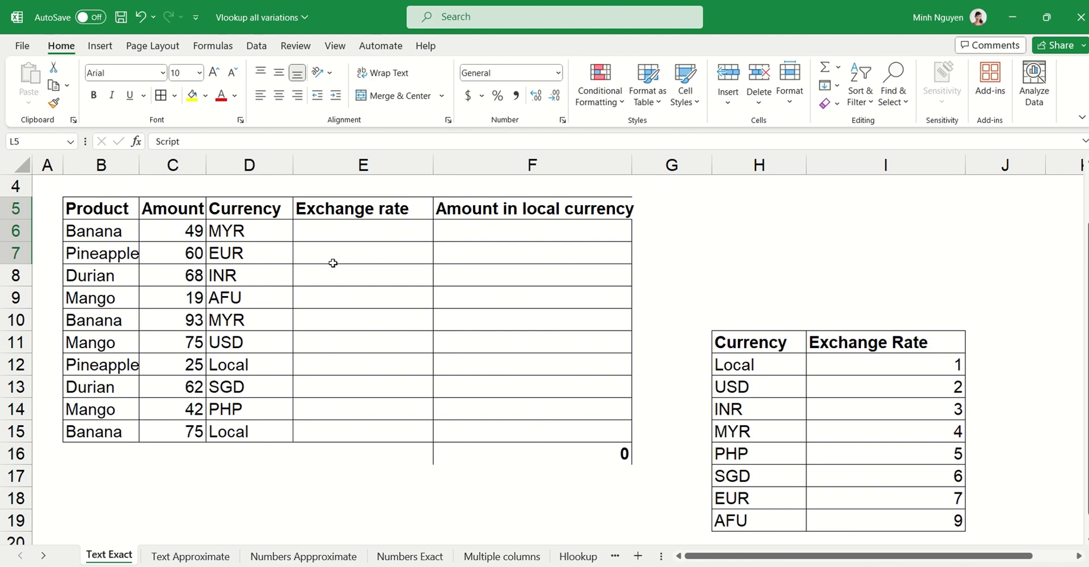
Step: Widen the Product column to fit Pineapple and locate the exchange-rate table
key(ctrl+z)
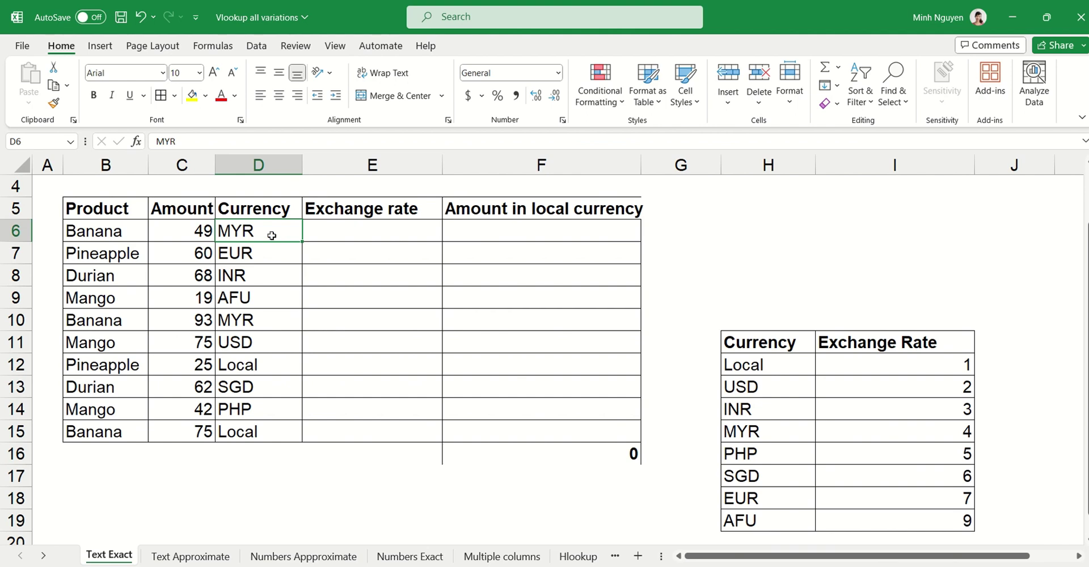
key(Right)
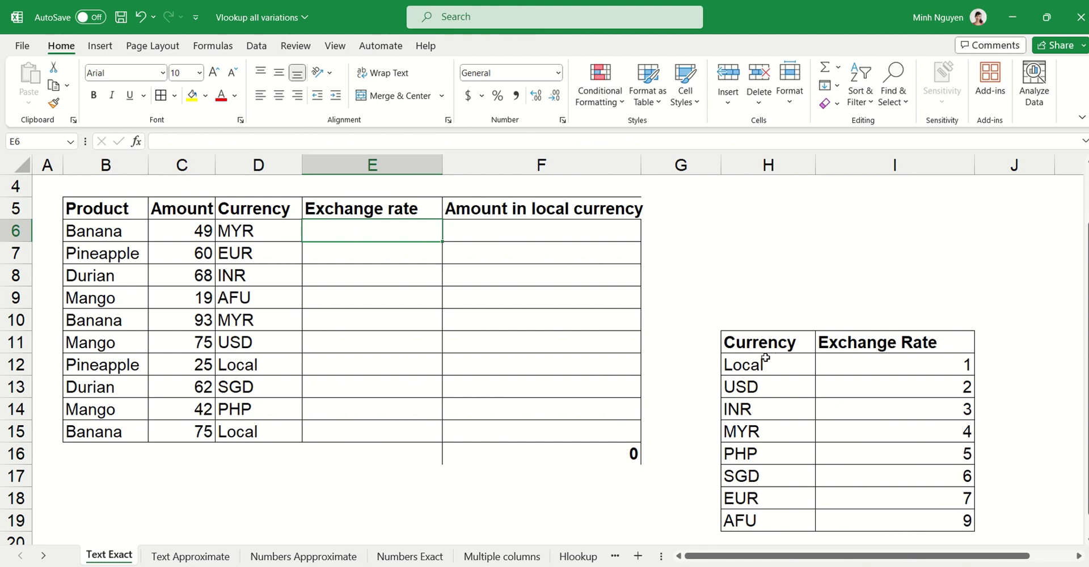
drag(765, 342, 882, 517)
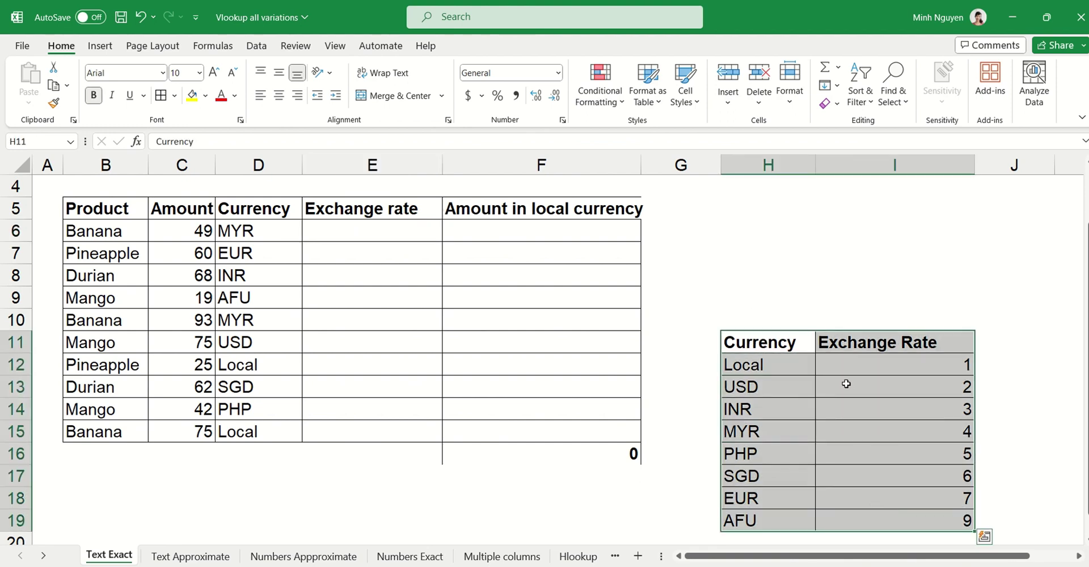
Step: Start =VLOOKUP(D6,H12:I19, in E6, using D6's currency against the rate table
click(411, 234)
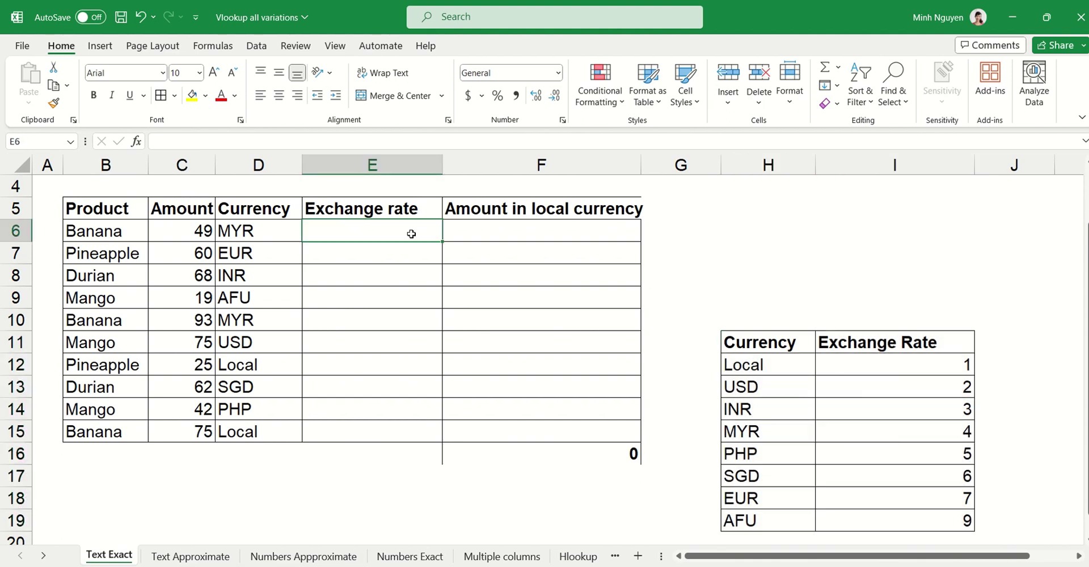
double_click(411, 234)
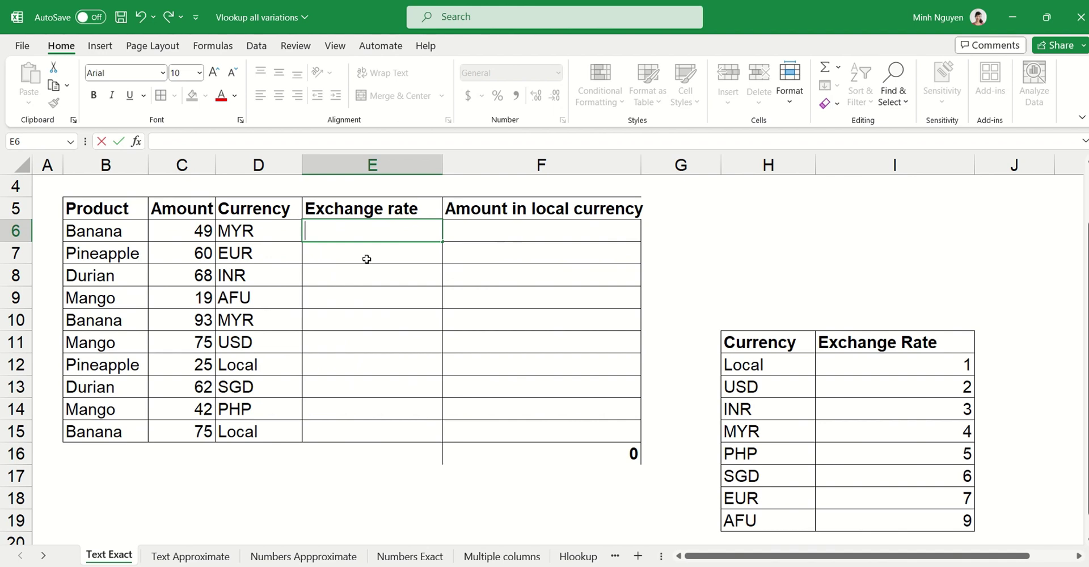
text(=)
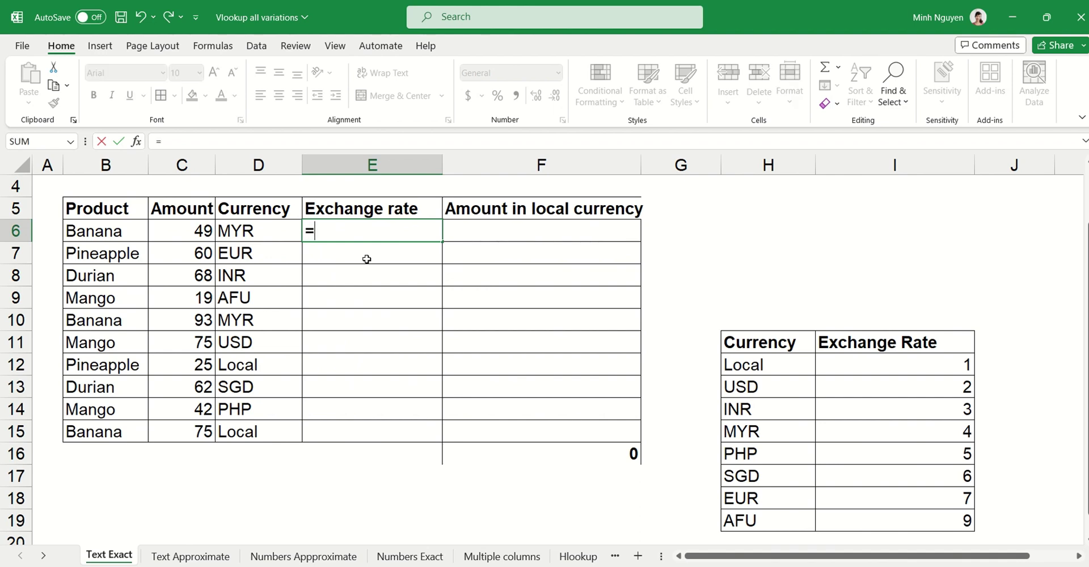
text(vlo)
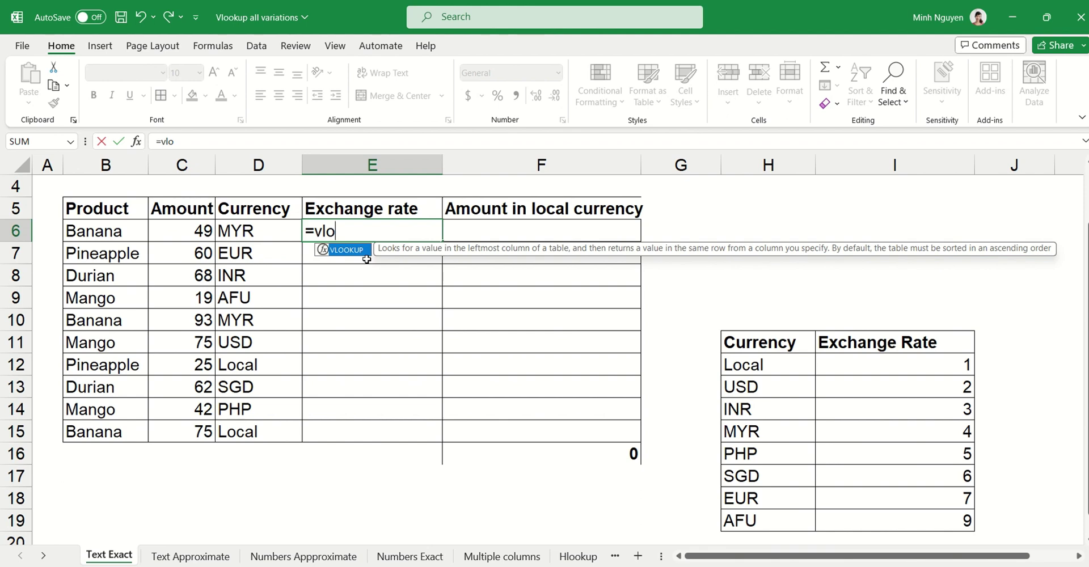
key(Tab)
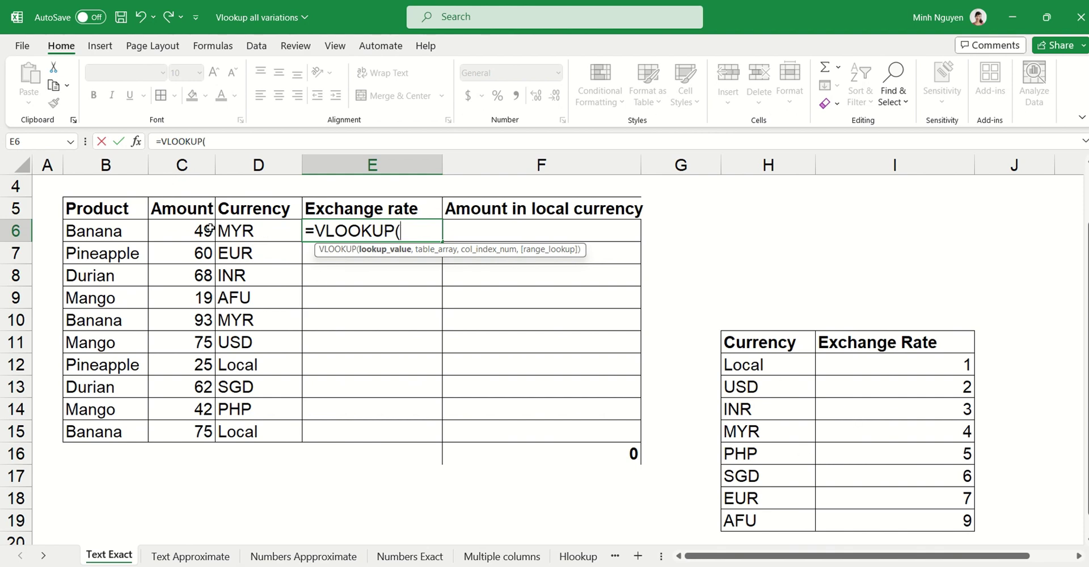
click(234, 230)
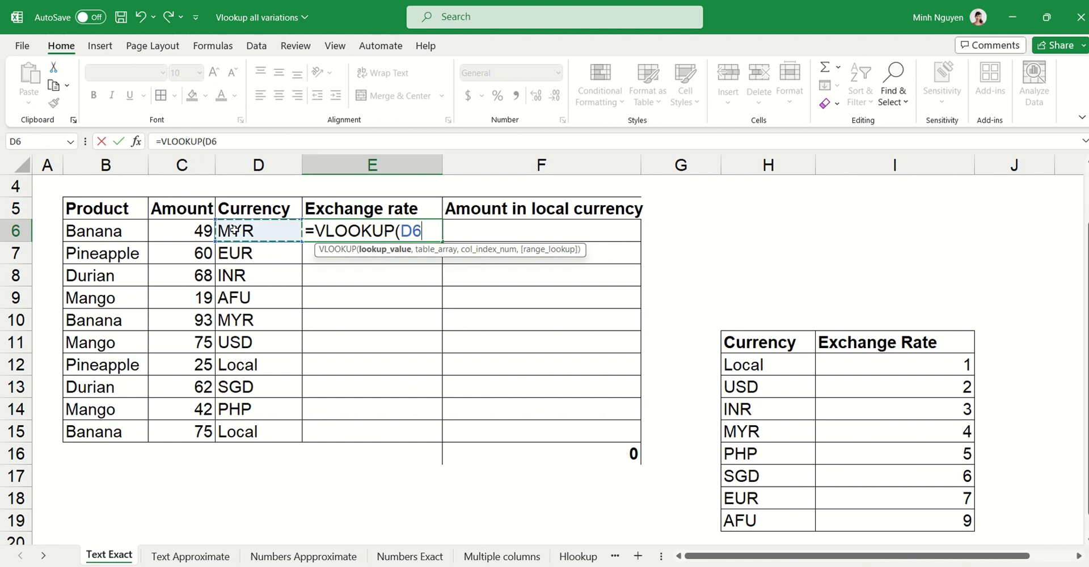
text(,)
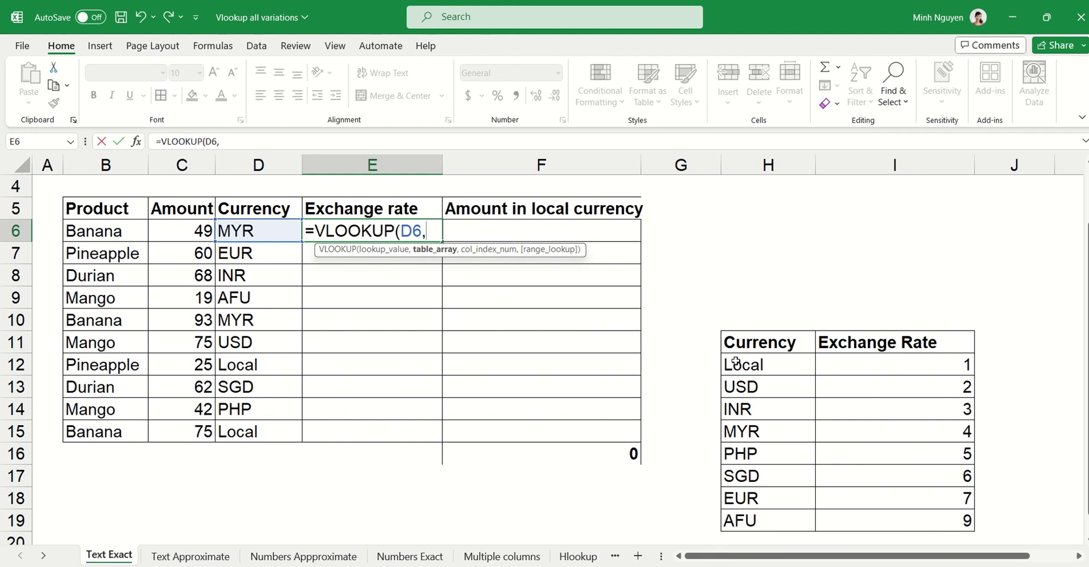
drag(736, 363, 861, 428)
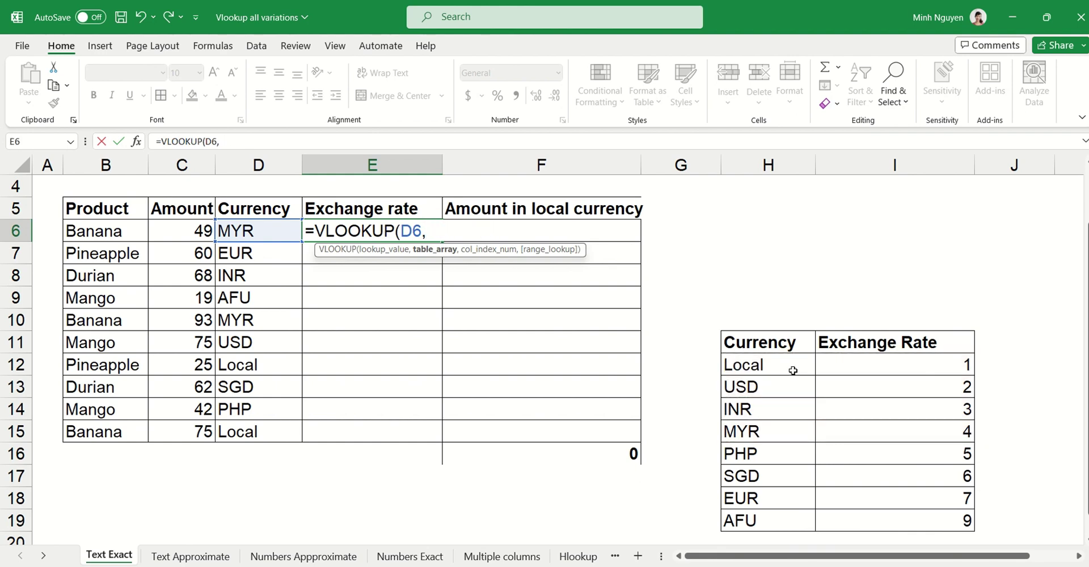
drag(793, 366, 832, 514)
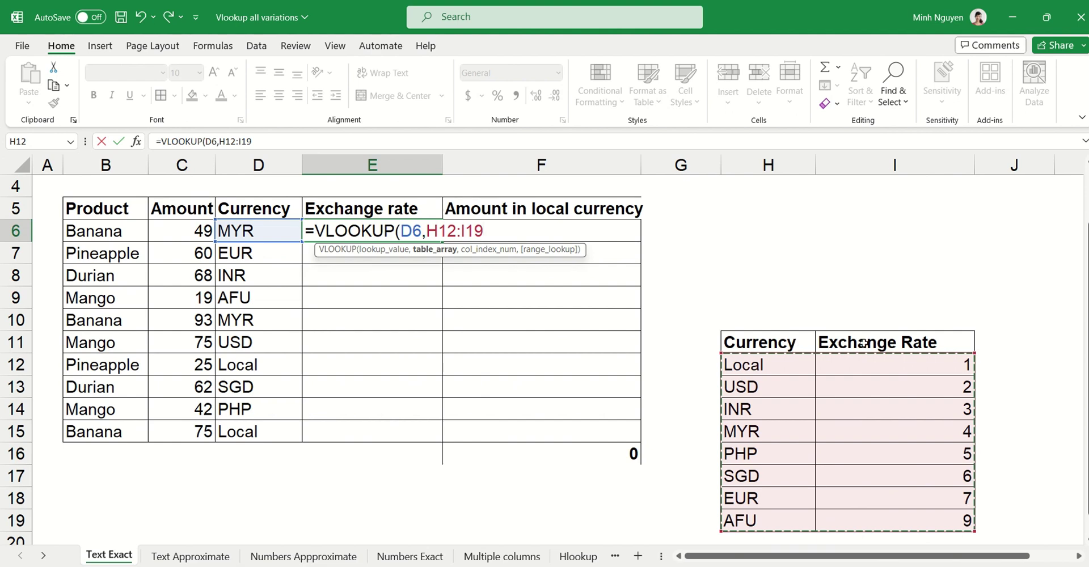
Step: Add column index 2 and FALSE exact match, giving =VLOOKUP(D6,H12:I19,2,FALSE)
click(487, 225)
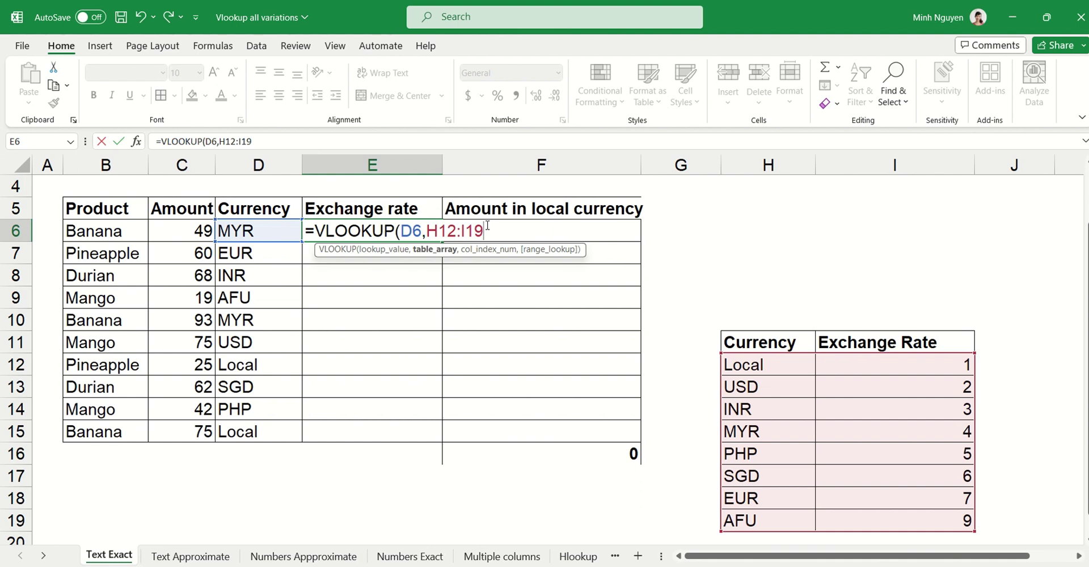
text(,)
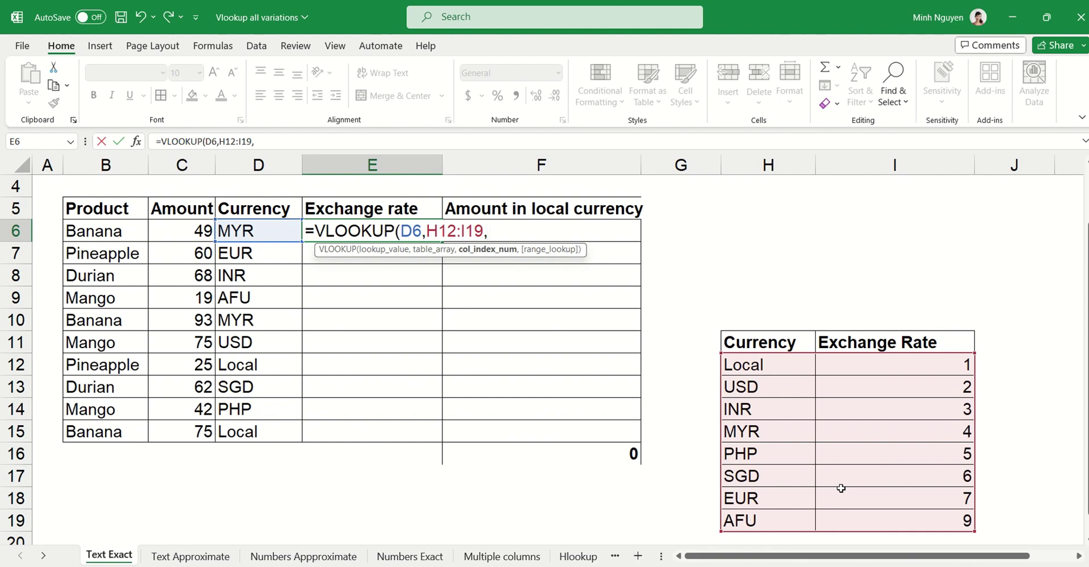
text(2,)
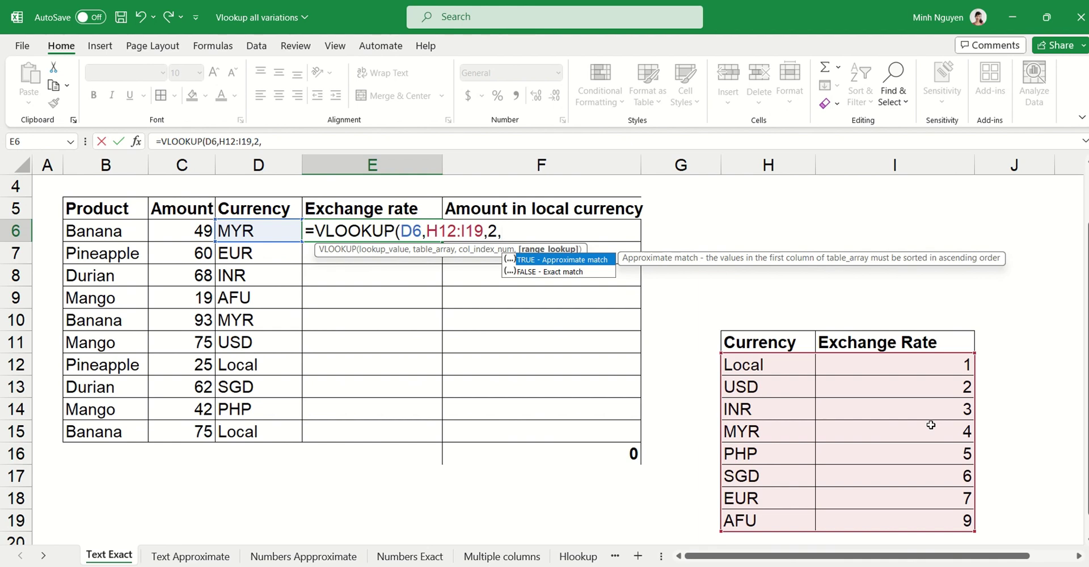
key(Down)
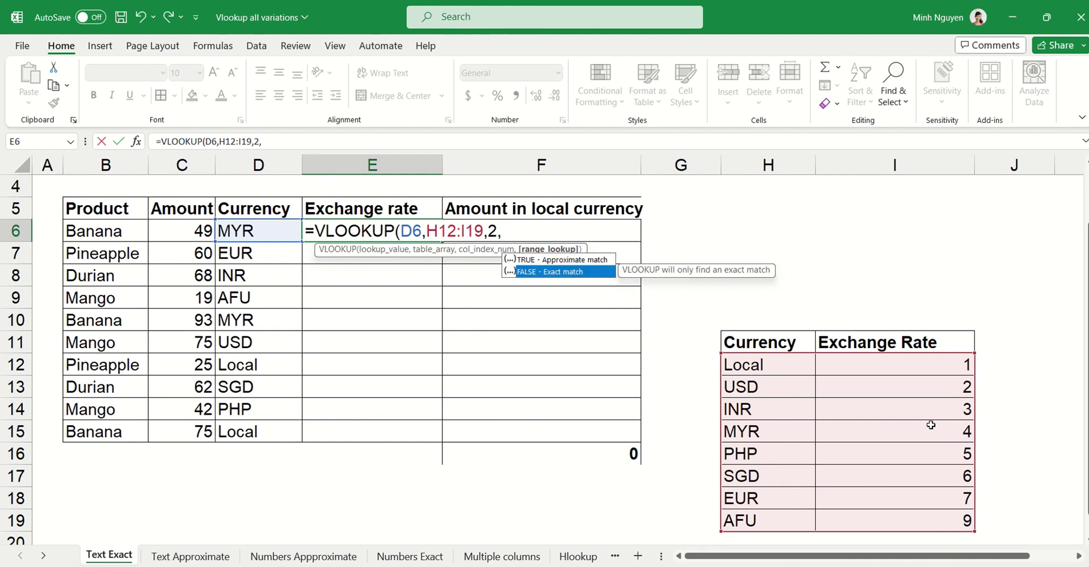
key(Up)
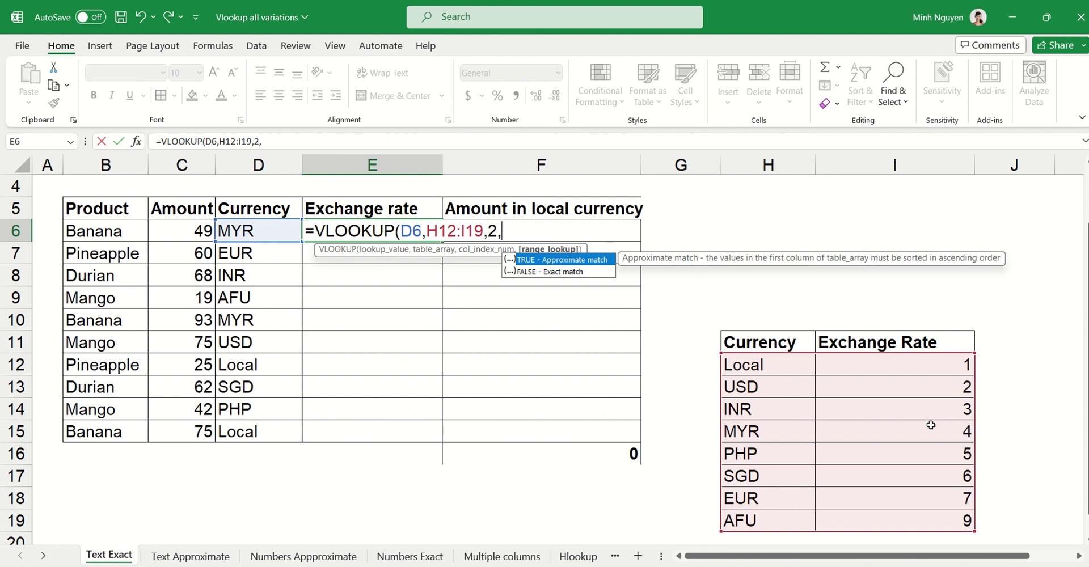
key(Down)
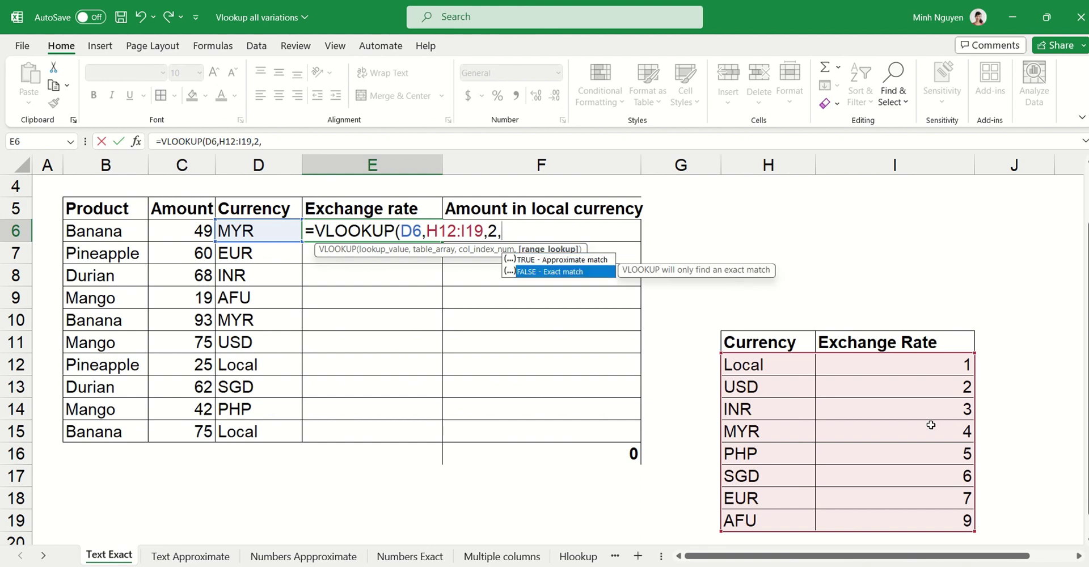
key(Tab)
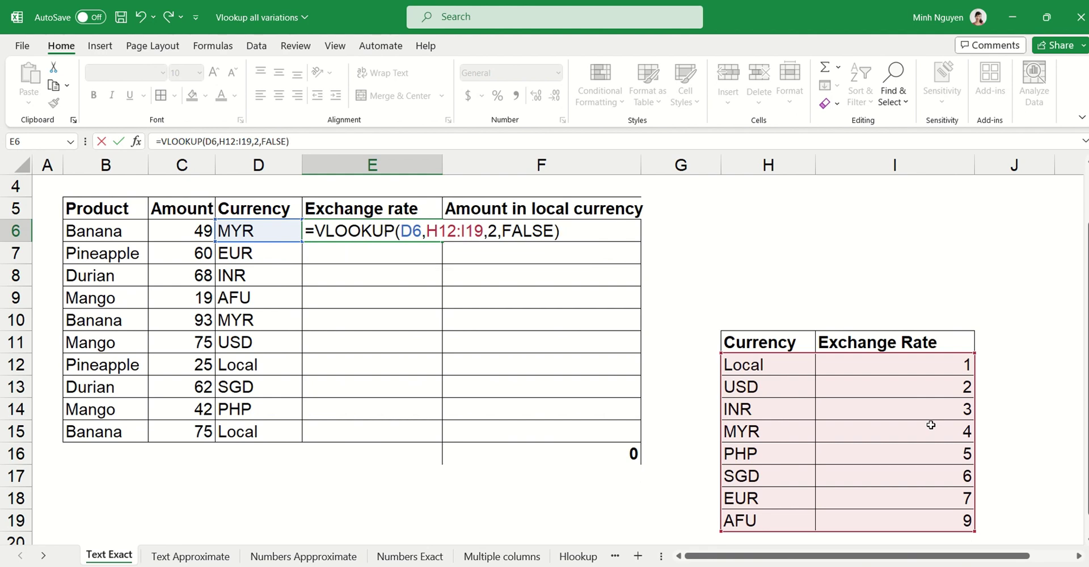
Step: Commit E6's lookup, which returns MYR's rate 4, and fill it down to E15
key(Return)
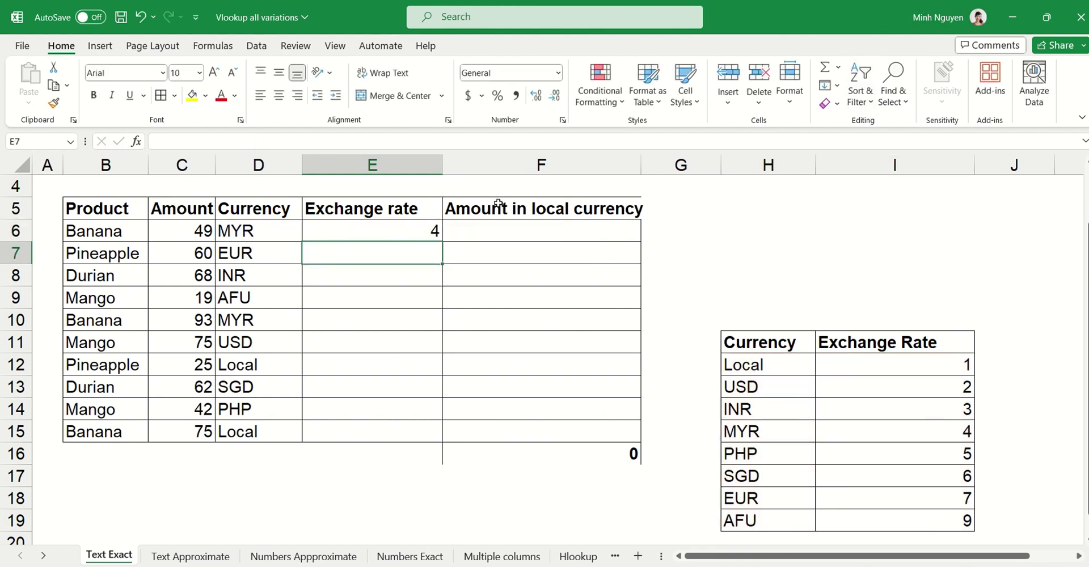
click(399, 233)
click(248, 233)
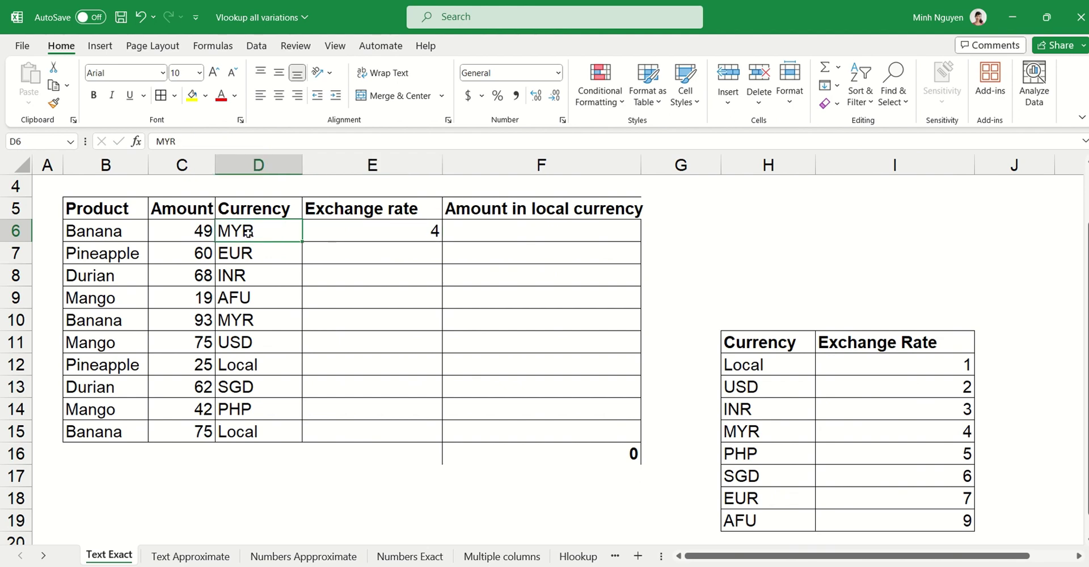
click(962, 436)
click(385, 228)
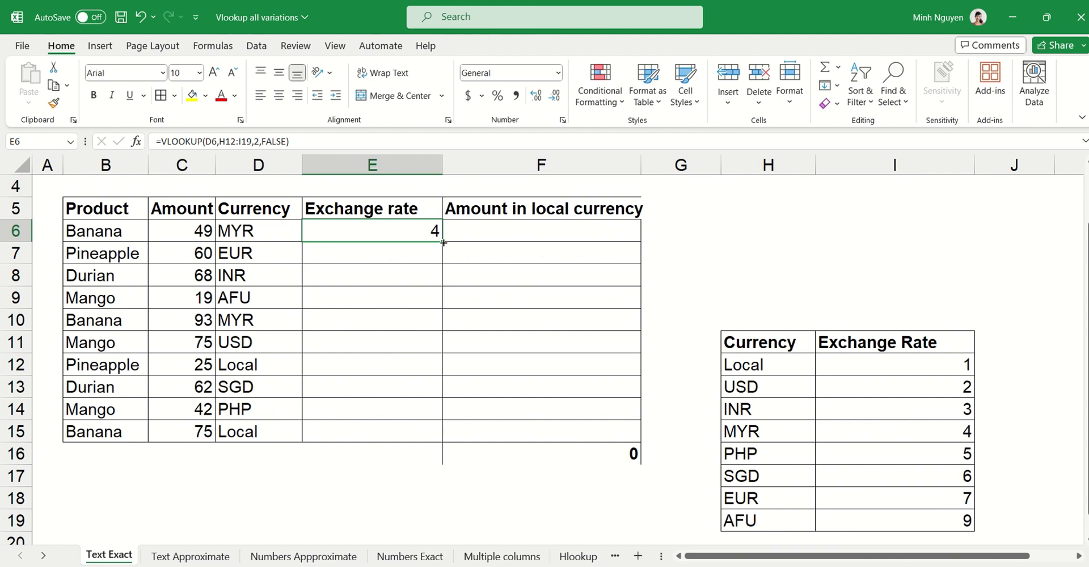
double_click(443, 243)
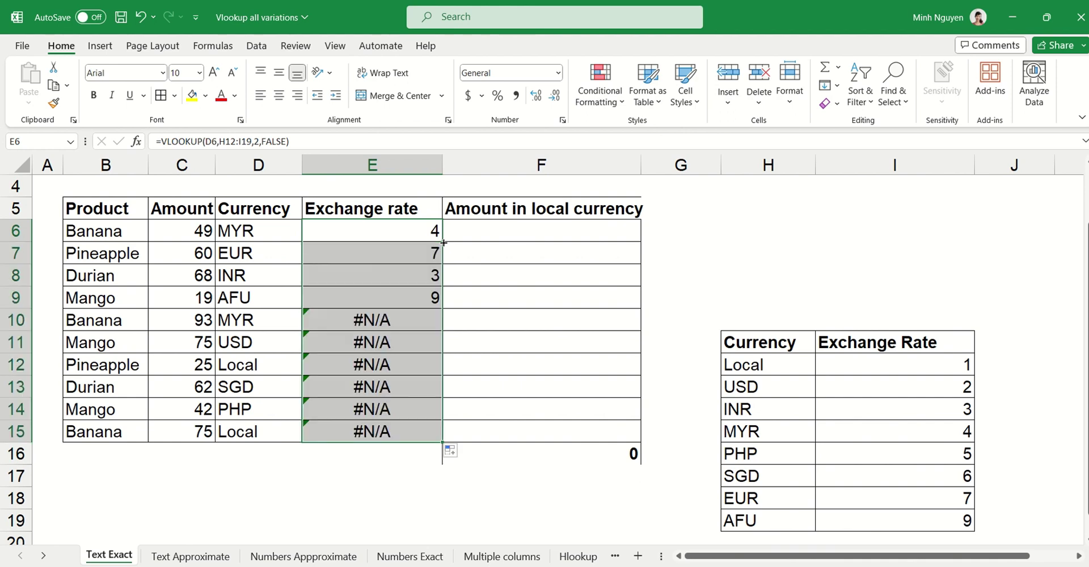
click(477, 282)
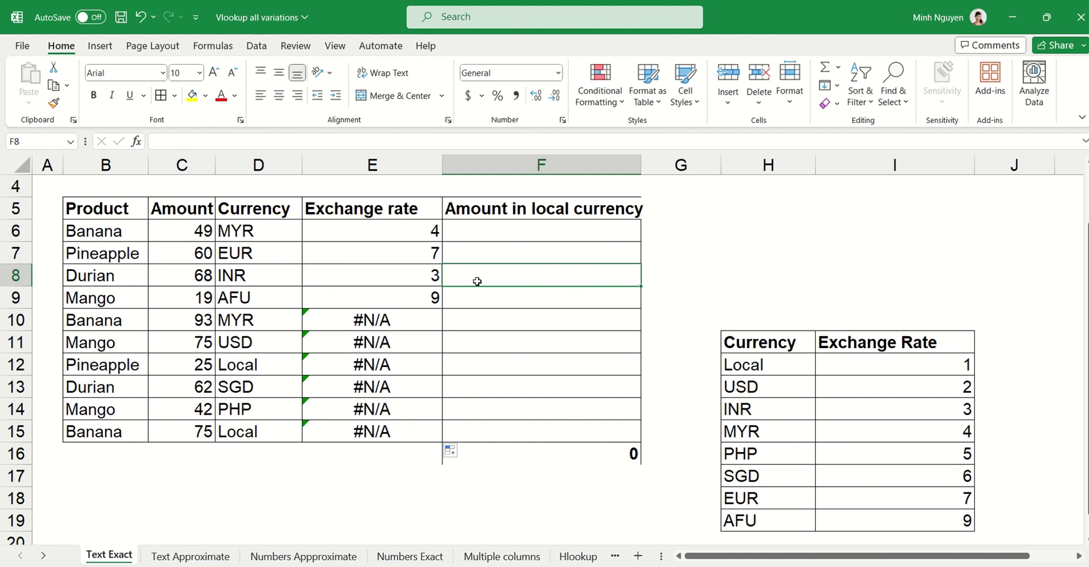
Step: Compare E6's H12:I19 range with E7's shifted H13:I20 range that misses Local
click(423, 238)
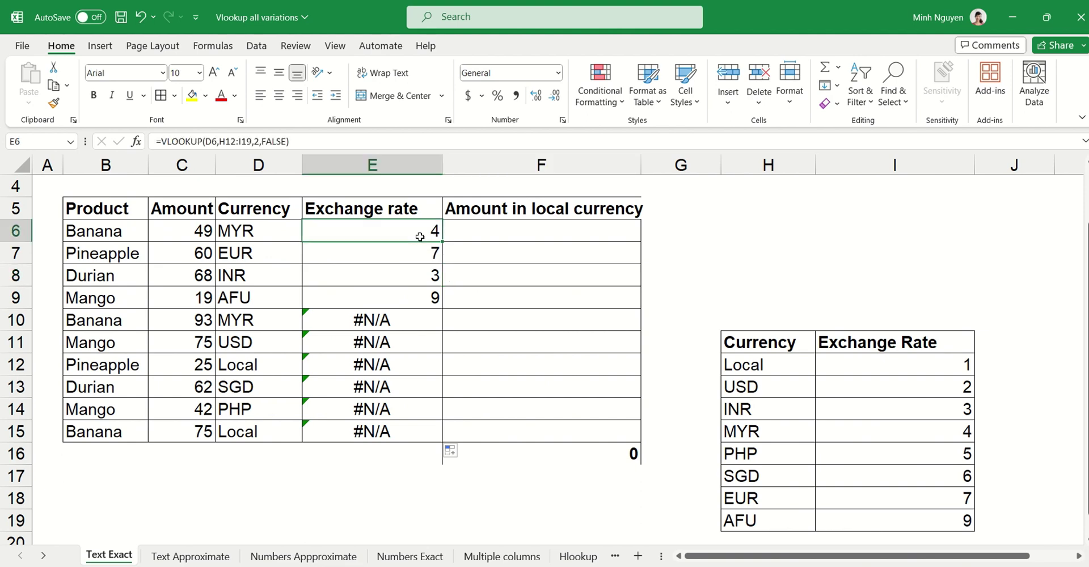
double_click(418, 236)
drag(737, 363, 859, 517)
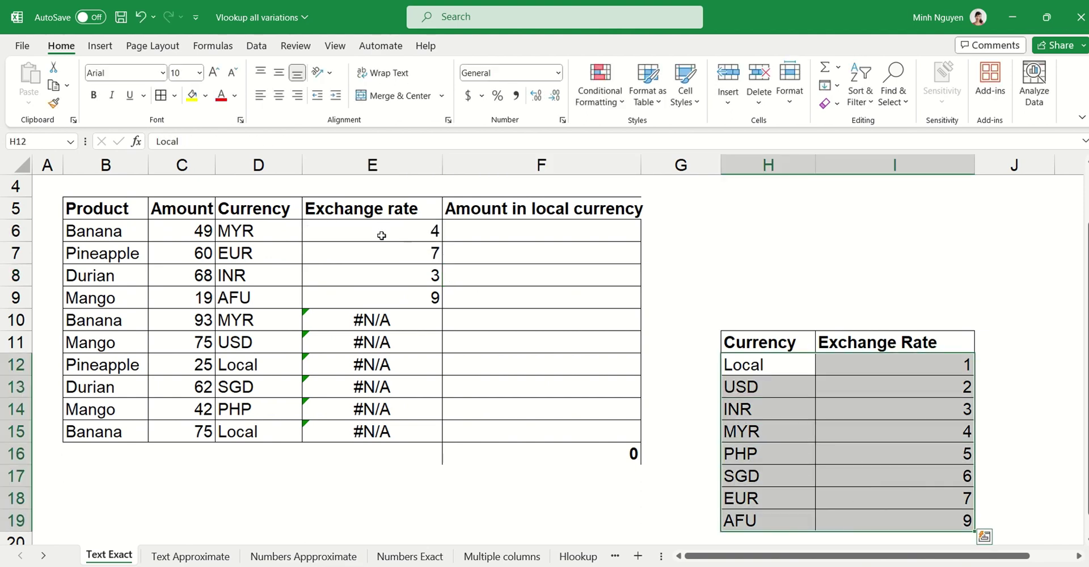
click(379, 230)
click(382, 254)
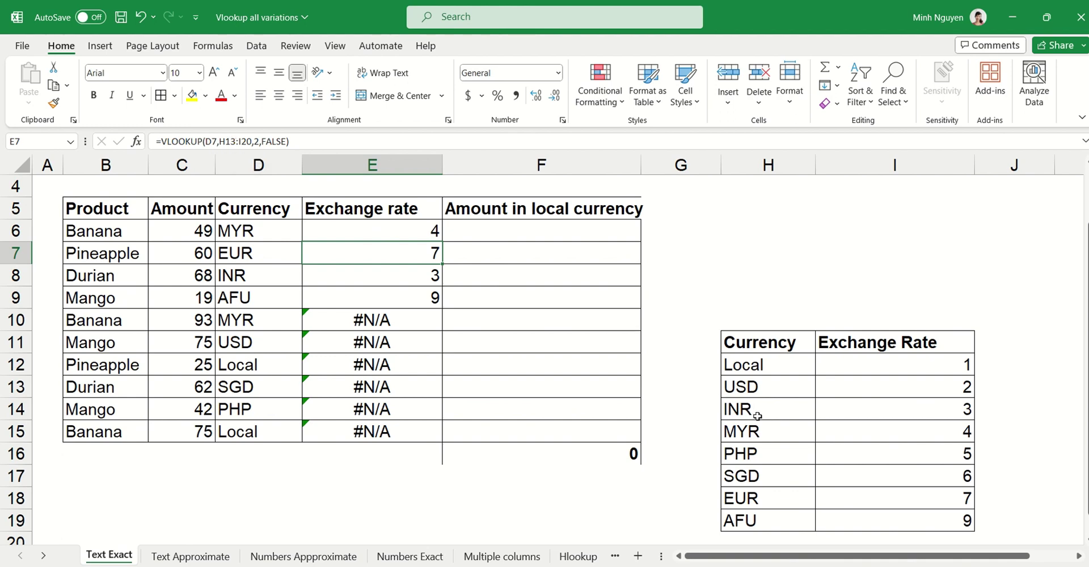
key(ctrl+[)
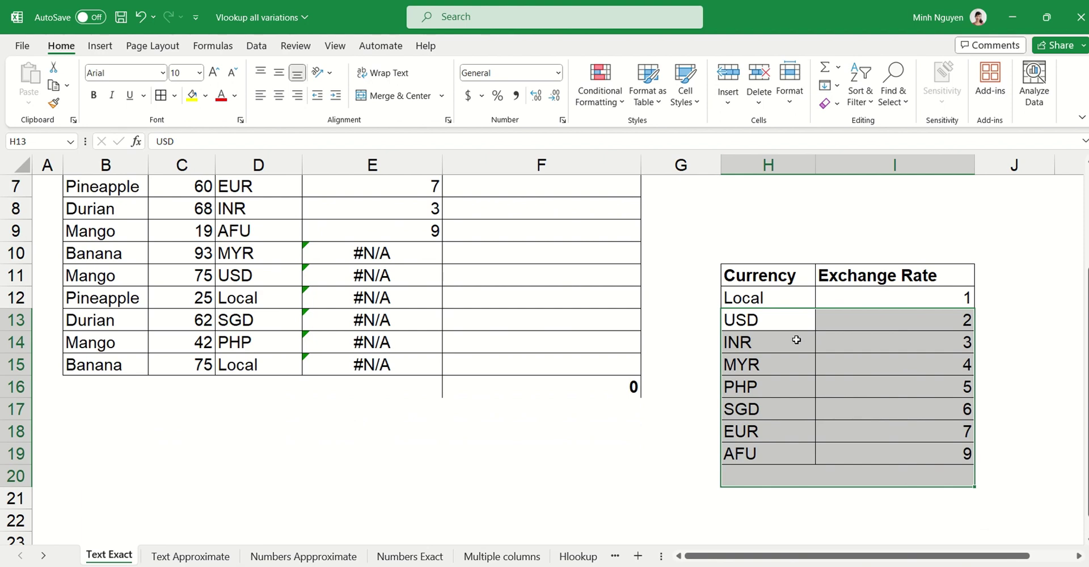
scroll(797, 340, up, 1)
scroll(789, 317, down, 1)
click(786, 301)
scroll(789, 315, up, 2)
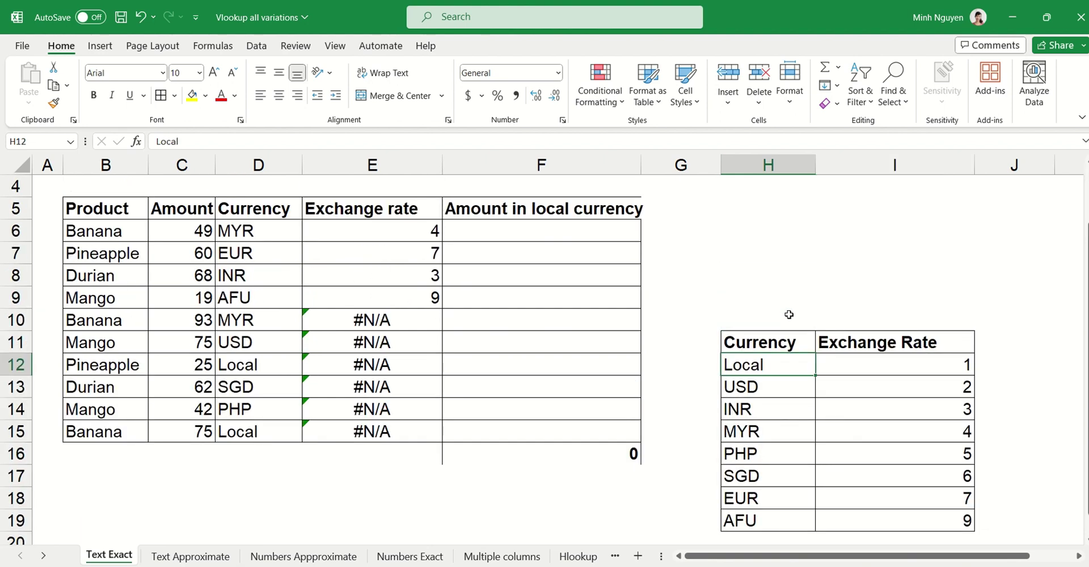
scroll(790, 314, down, 1)
click(363, 232)
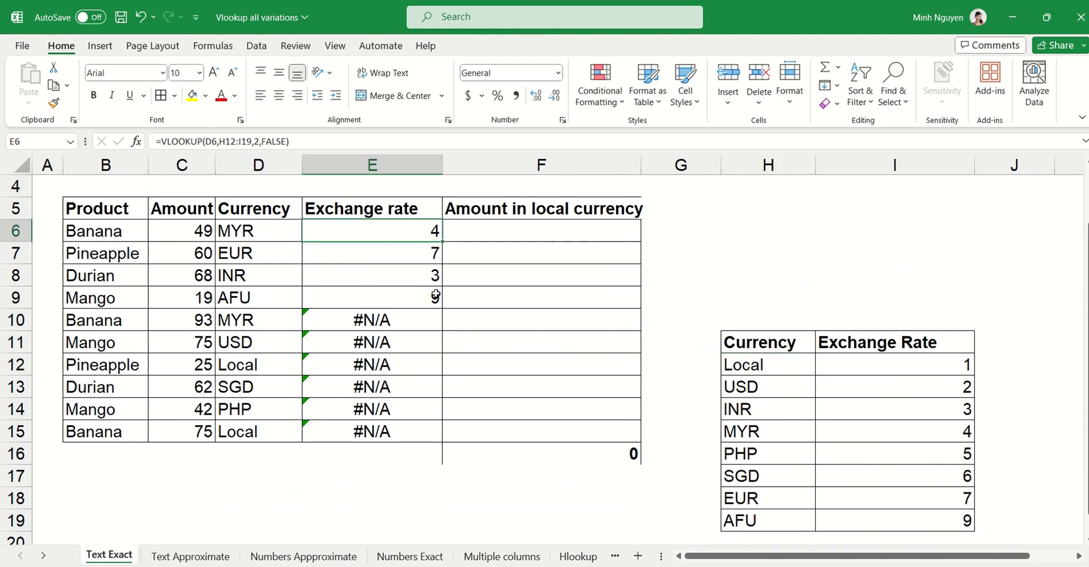
Step: Make E6's lookup range absolute as $H$12:$I$19 with F4
click(225, 142)
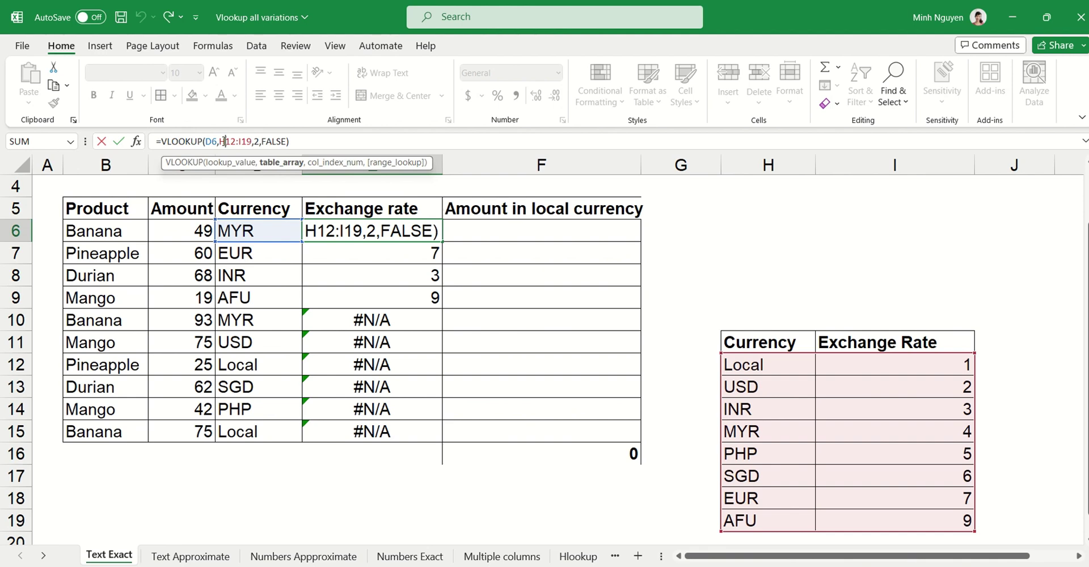
click(579, 370)
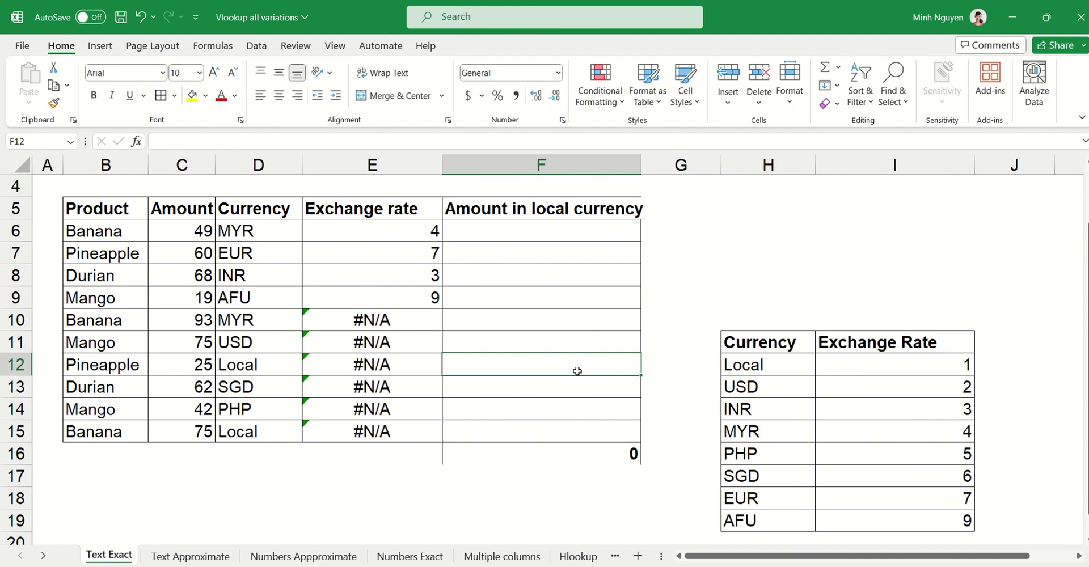
click(420, 225)
click(226, 142)
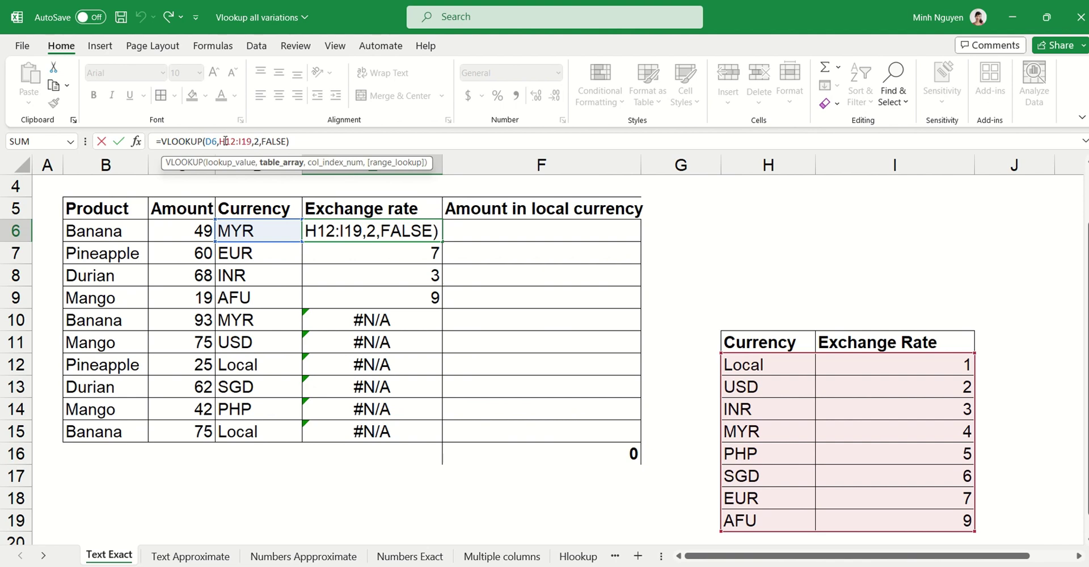
key(F4)
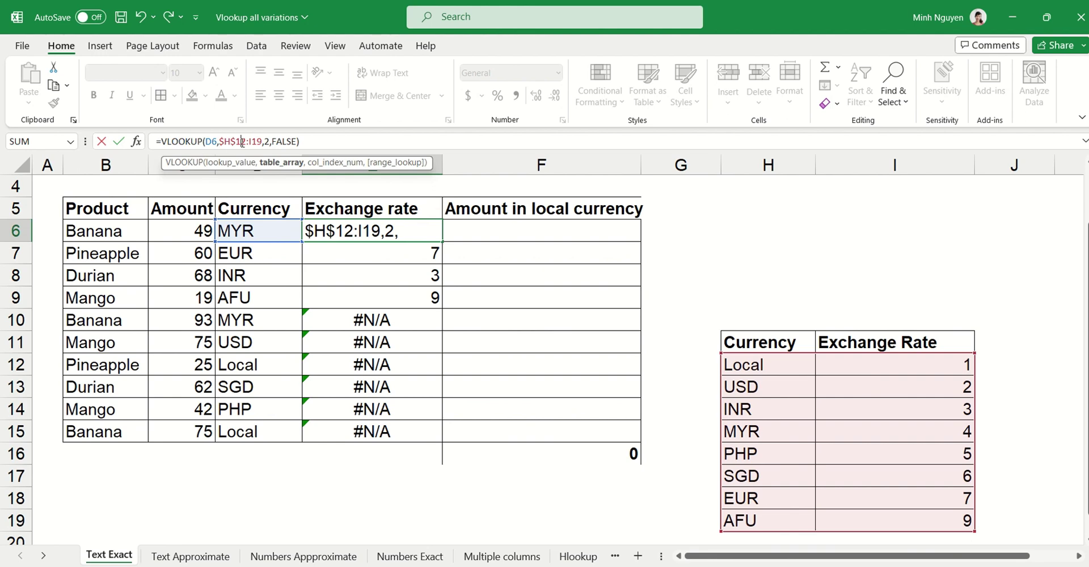
click(251, 141)
key(F4)
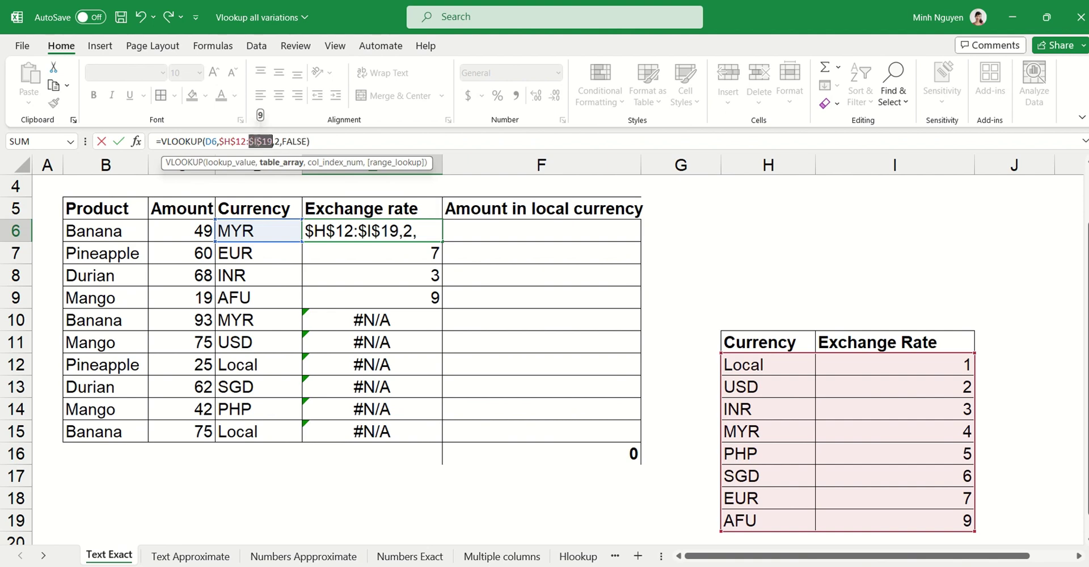
click(367, 143)
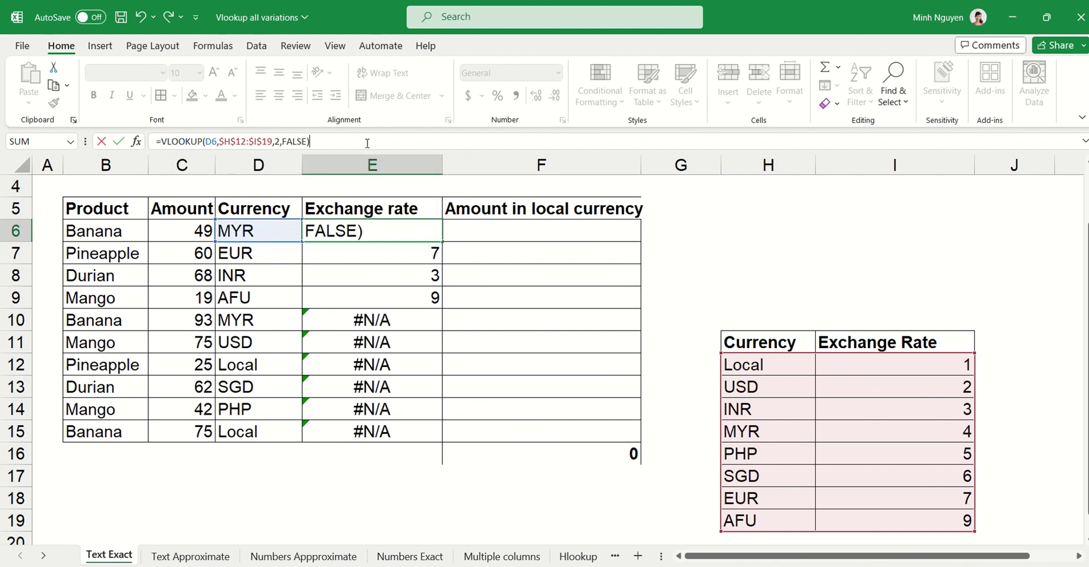
key(Return)
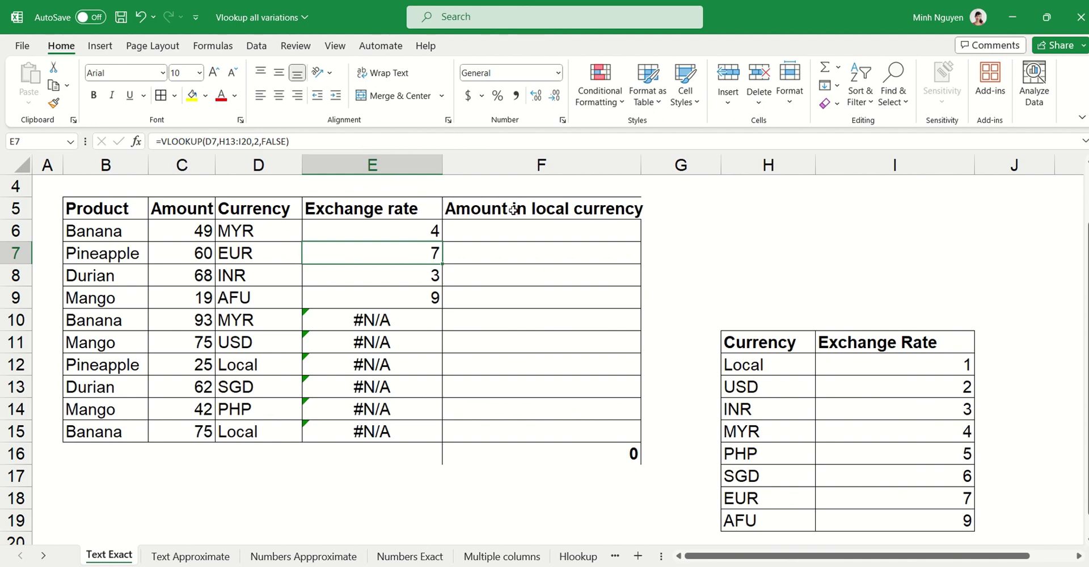
Step: Refill E6:E15 so all rows show rates 4, 7, 3, 9, 4, 2, 1, 6, 5, 1
click(432, 232)
double_click(442, 242)
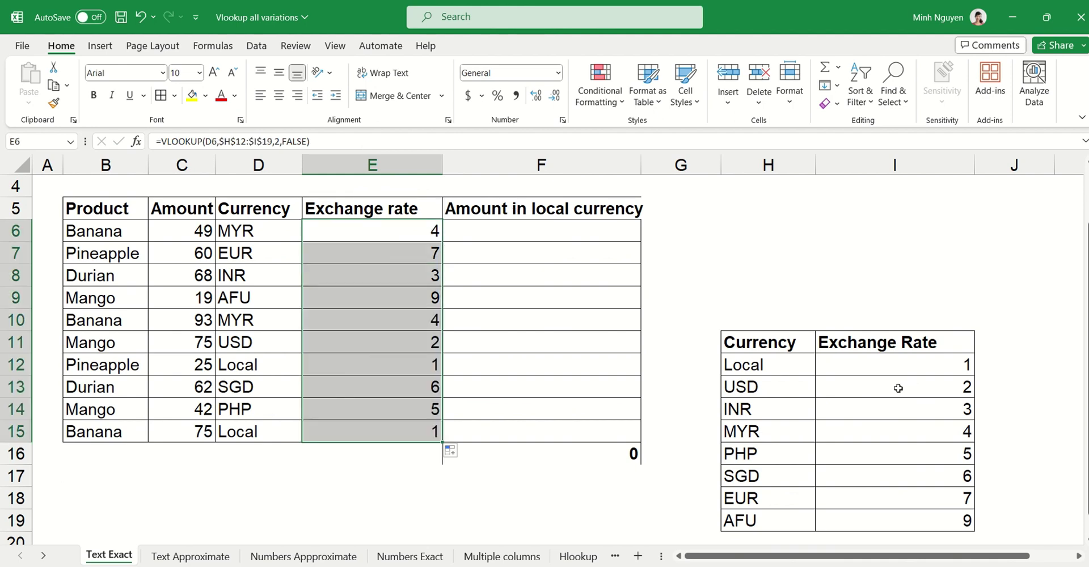
click(604, 377)
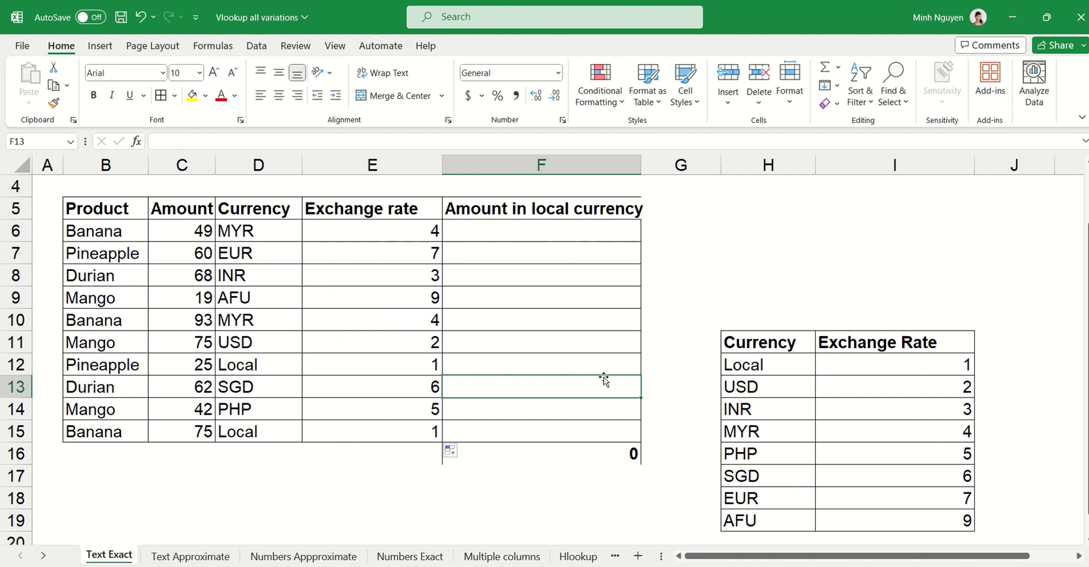
Step: Add JPY with rate 10 in H20:I20 below the currency table
scroll(604, 377, down, 1)
scroll(603, 376, up, 1)
scroll(793, 366, down, 1)
click(774, 472)
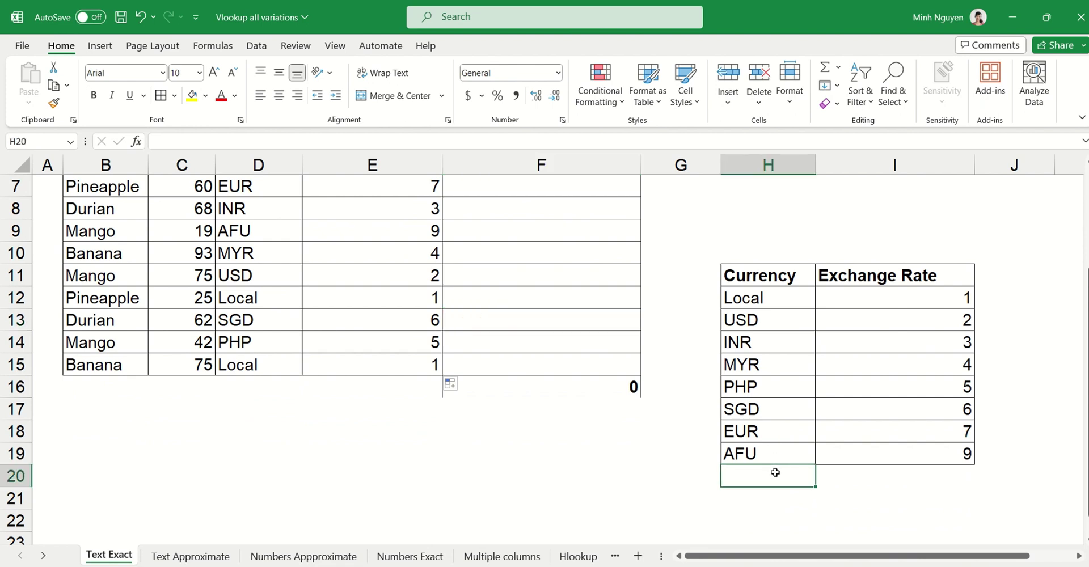
text(JPY)
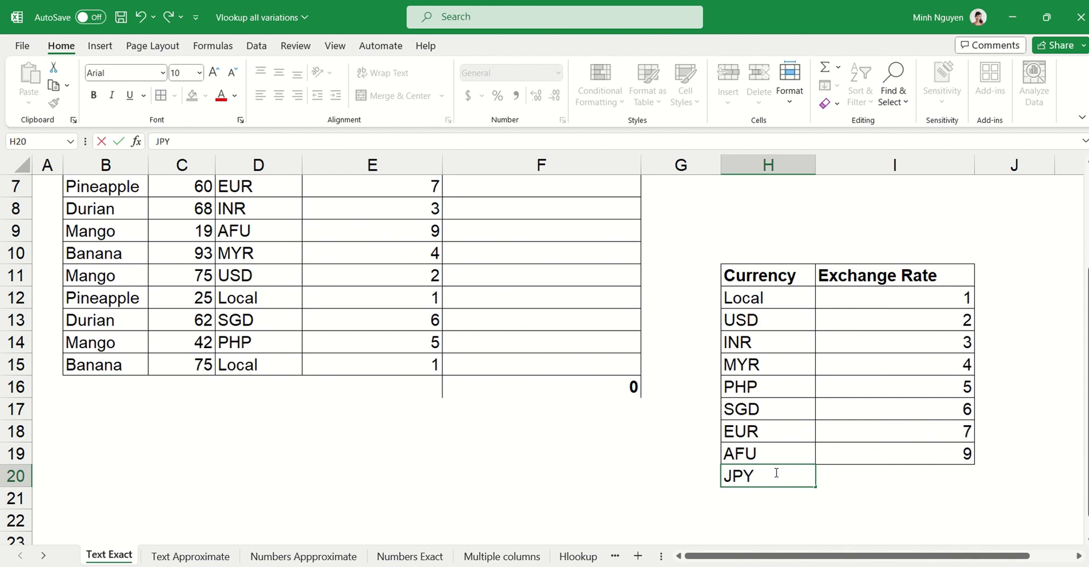
key(Tab)
text(10)
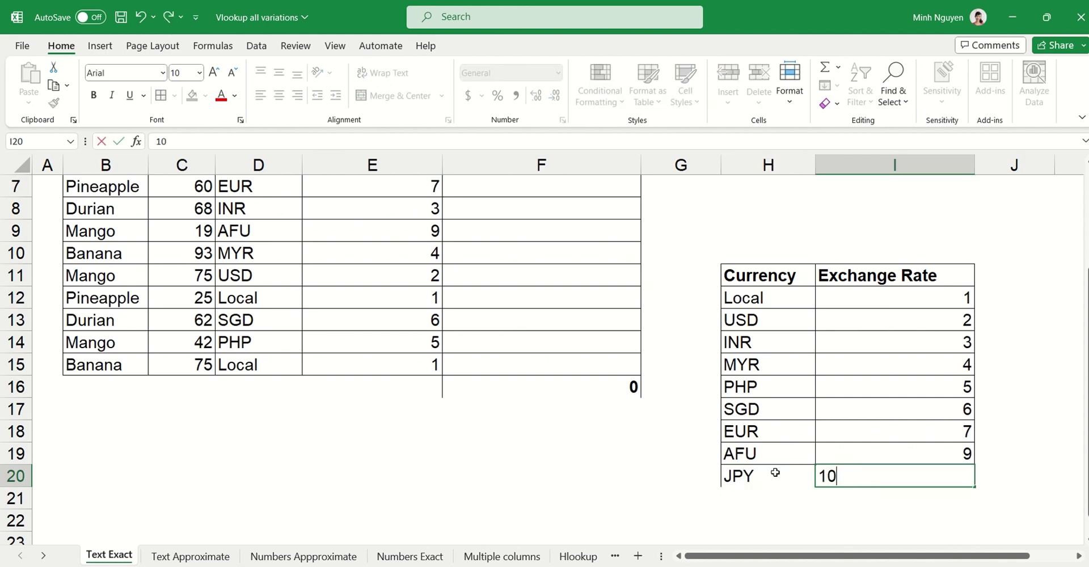
key(Return)
click(775, 472)
Step: Change D15's currency from Local to JPY, leaving E15 showing #N/A
scroll(161, 469, up, 1)
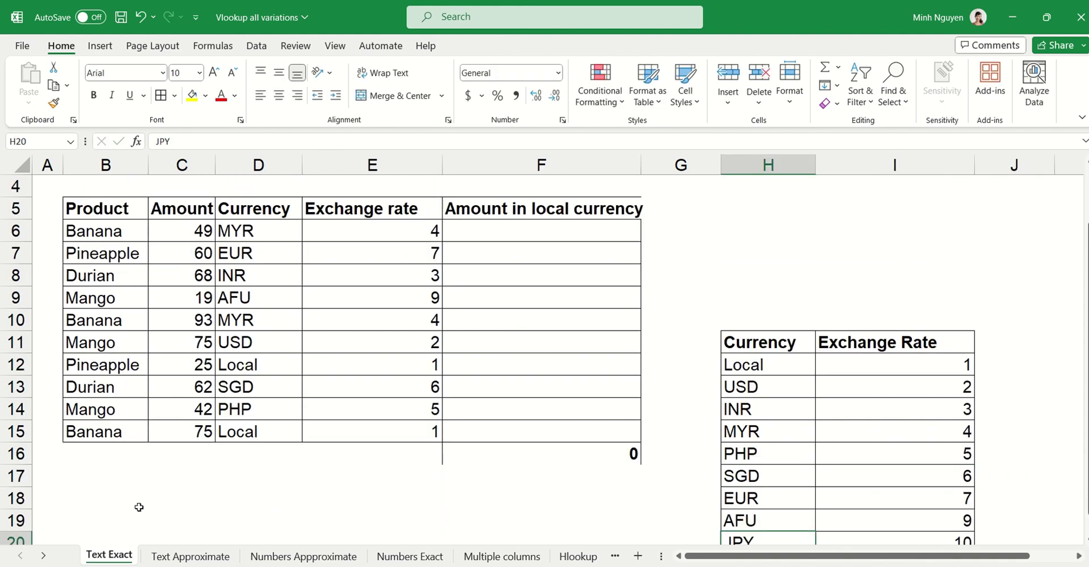
click(233, 435)
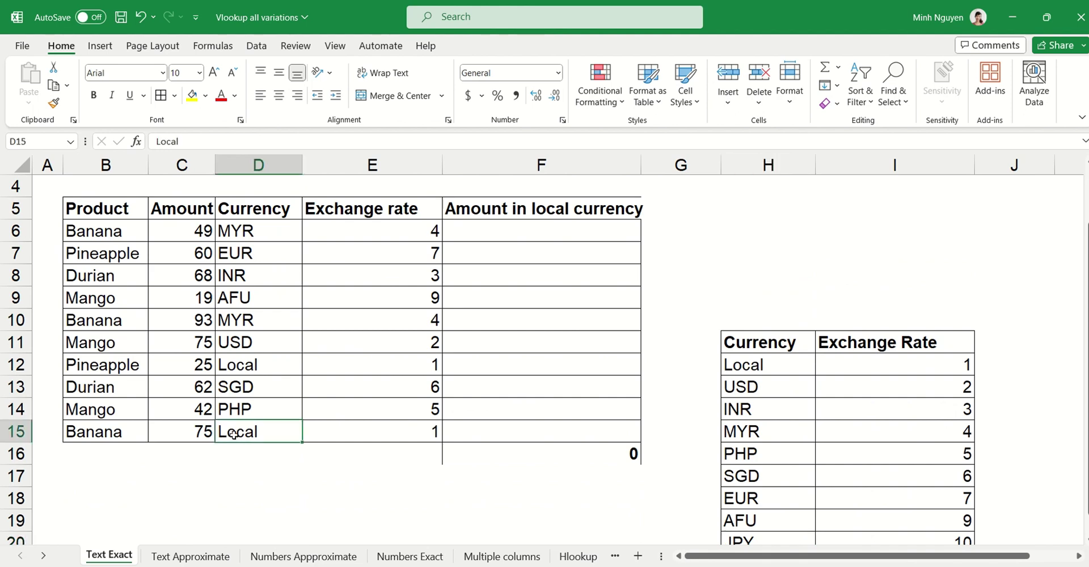
text(JPY)
key(Return)
scroll(363, 365, down, 1)
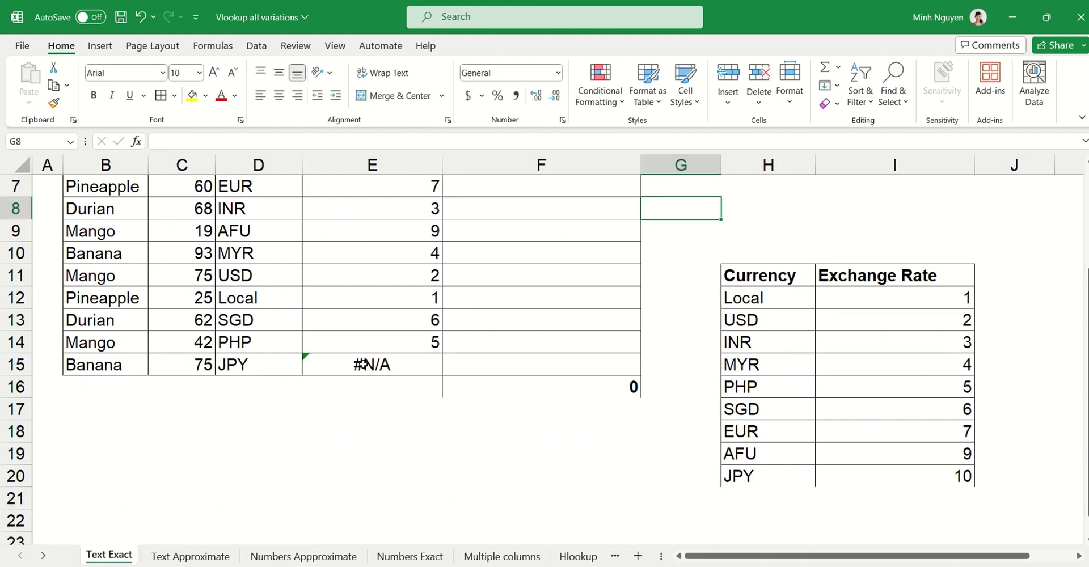
click(364, 364)
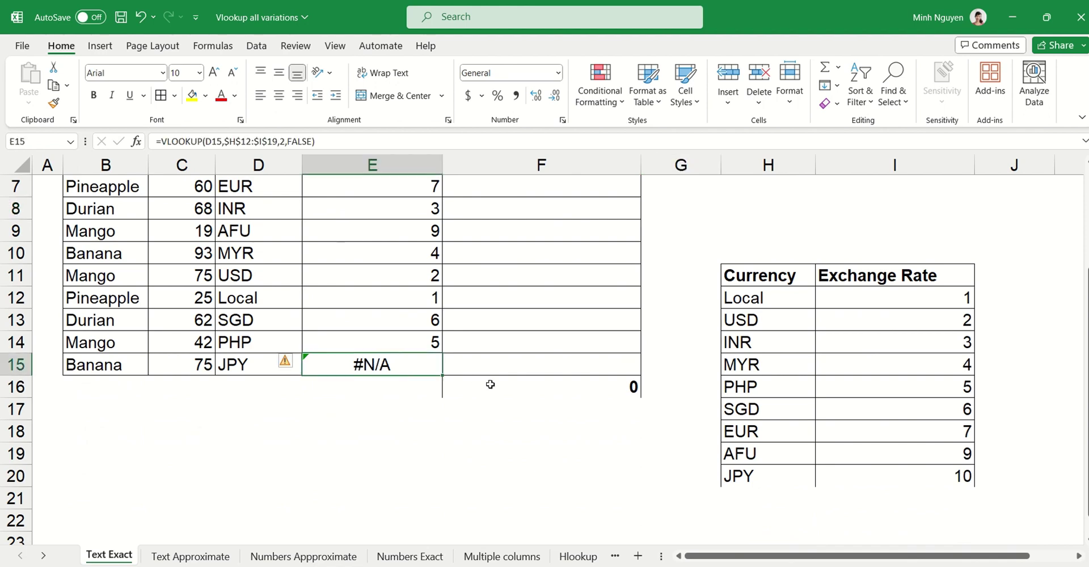
scroll(491, 385, up, 1)
Step: Clear the JPY entry in H20:I20 and recheck E6's fixed $H$12:$I$19 lookup
click(329, 232)
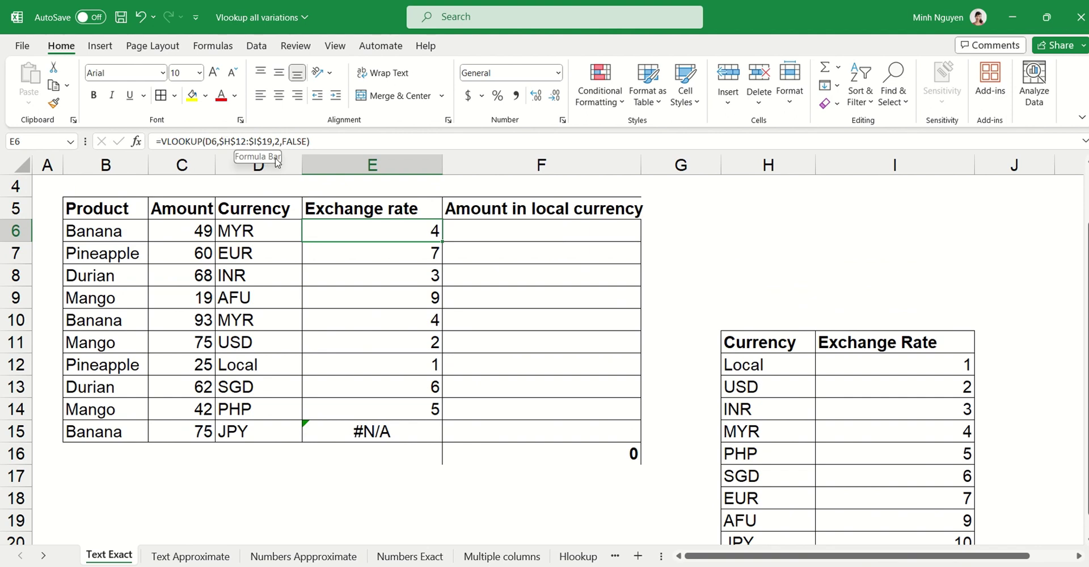
scroll(773, 311, down, 1)
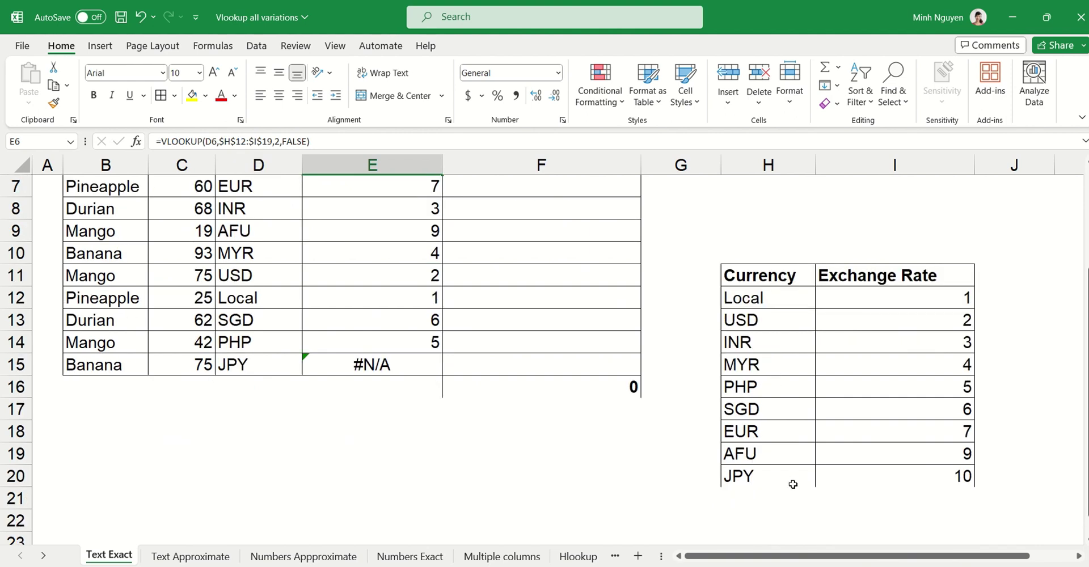
drag(792, 477, 859, 471)
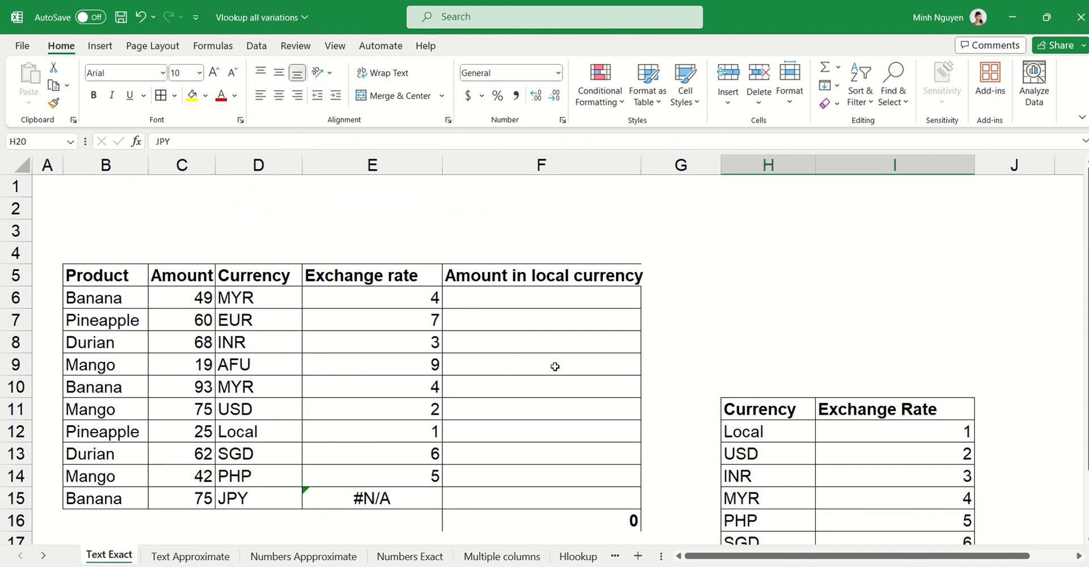
scroll(667, 410, up, 2)
click(359, 293)
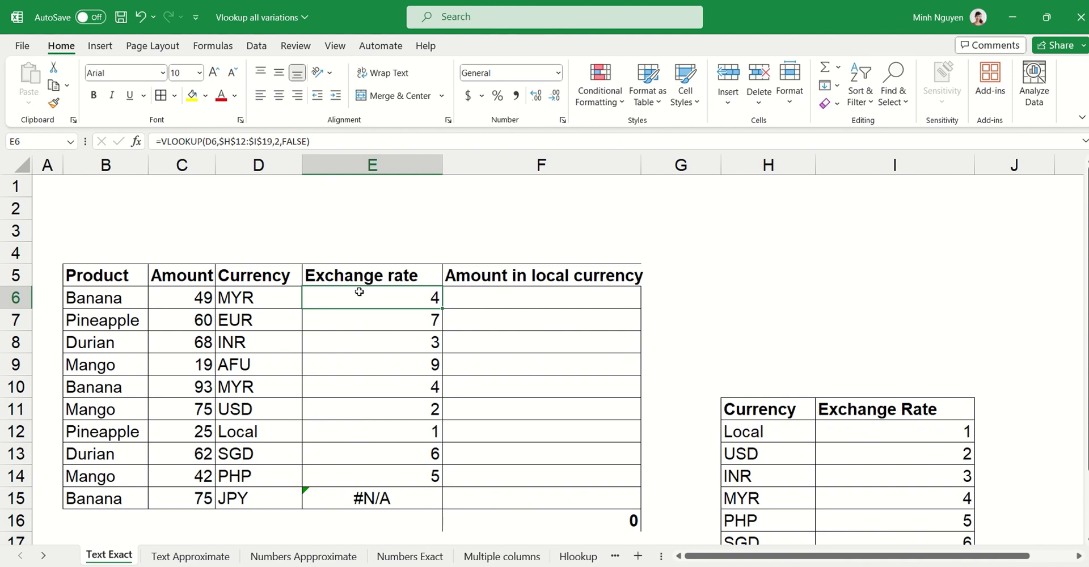
scroll(796, 348, down, 1)
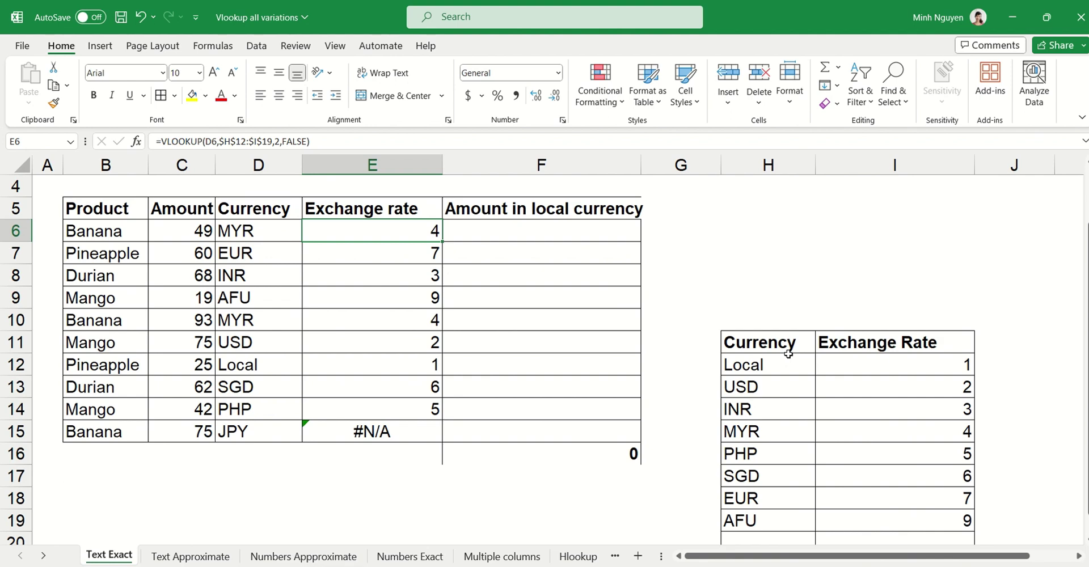
Step: Convert the H11:I19 currency list into a table with headers
drag(790, 343, 854, 520)
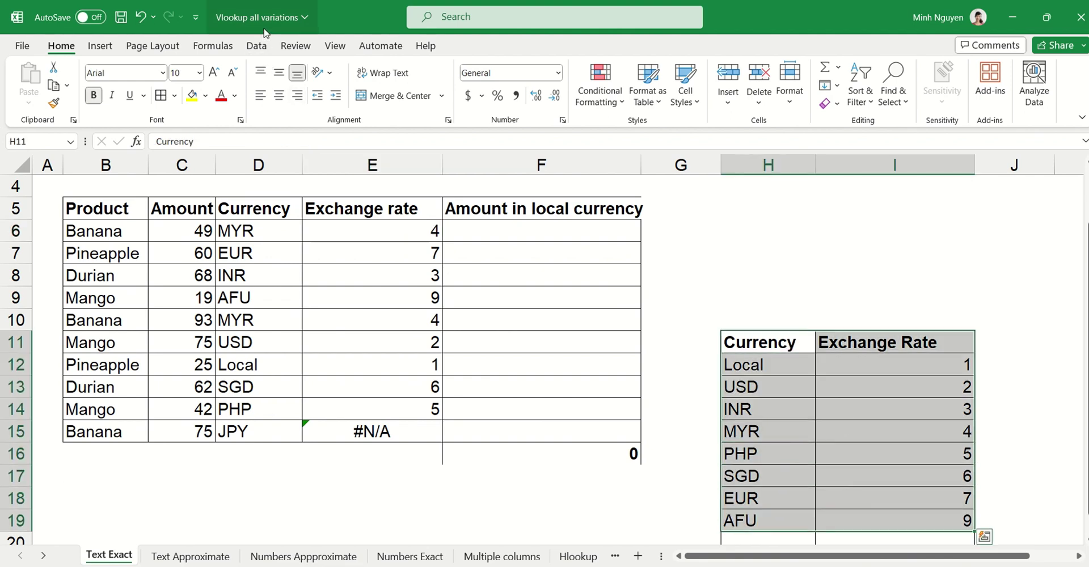
click(101, 46)
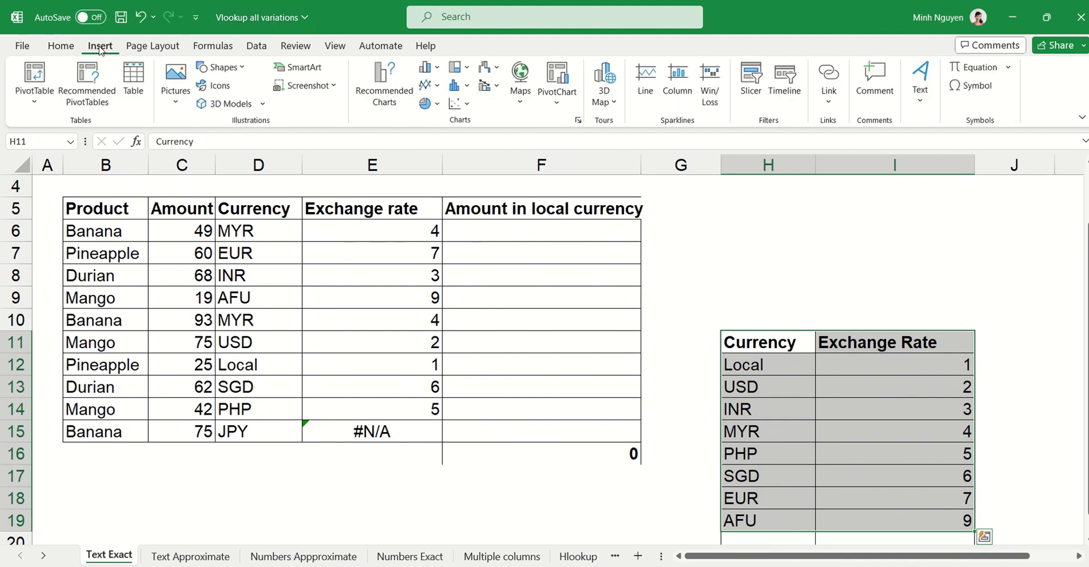
click(133, 76)
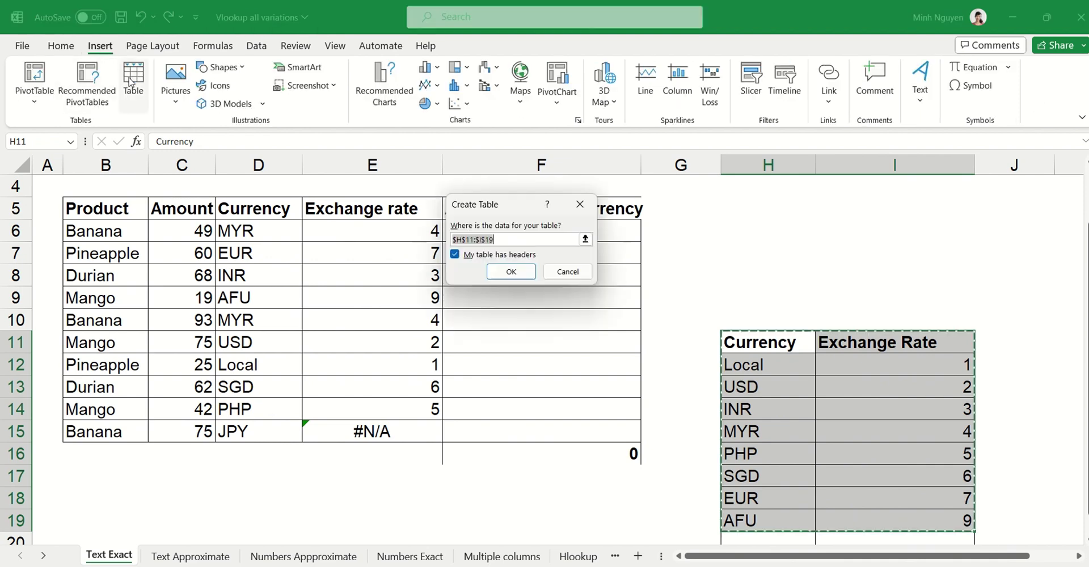
click(506, 277)
click(797, 250)
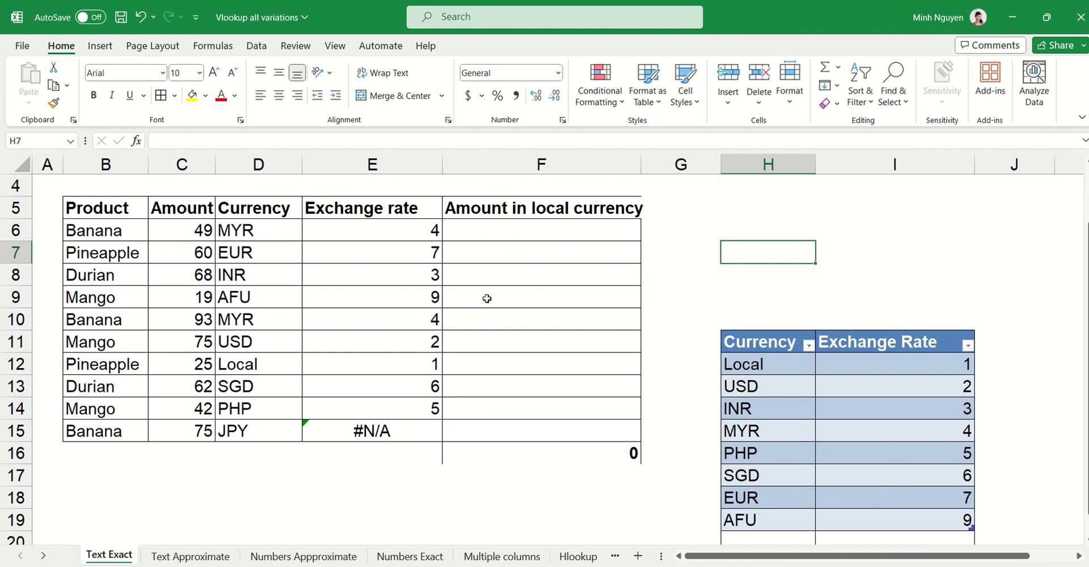
Step: Add JPY at rate 10 in H20:I20, extending the table so E15 returns 10
scroll(487, 298, down, 1)
click(757, 480)
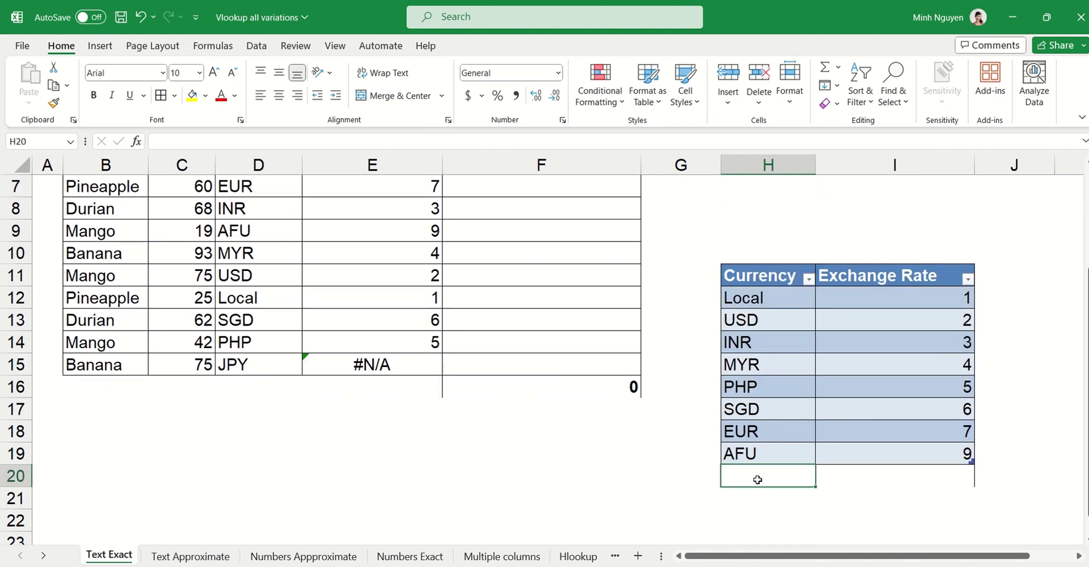
text(JPY)
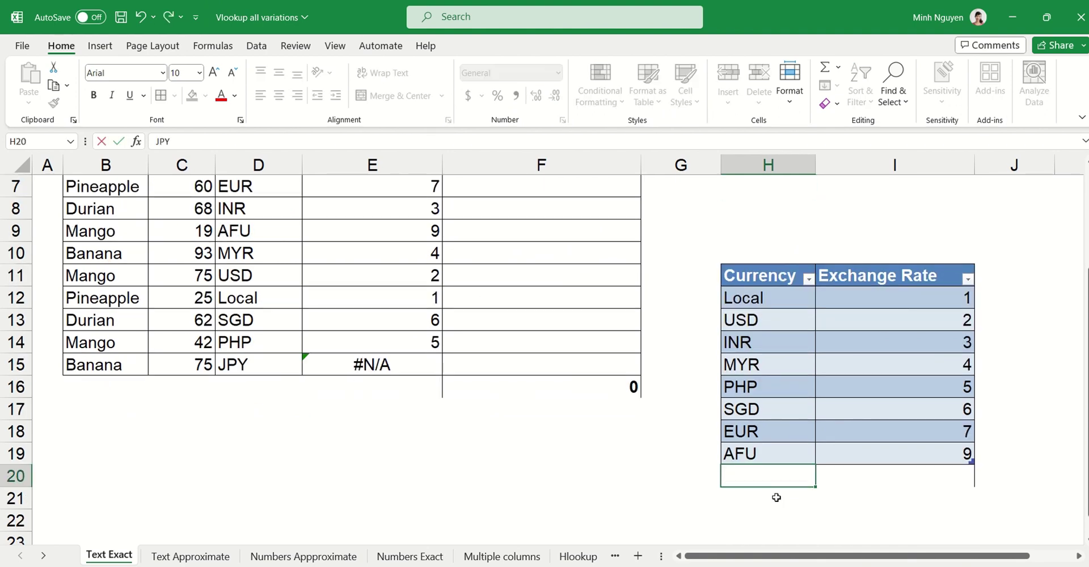
key(Tab)
text(10)
key(Tab)
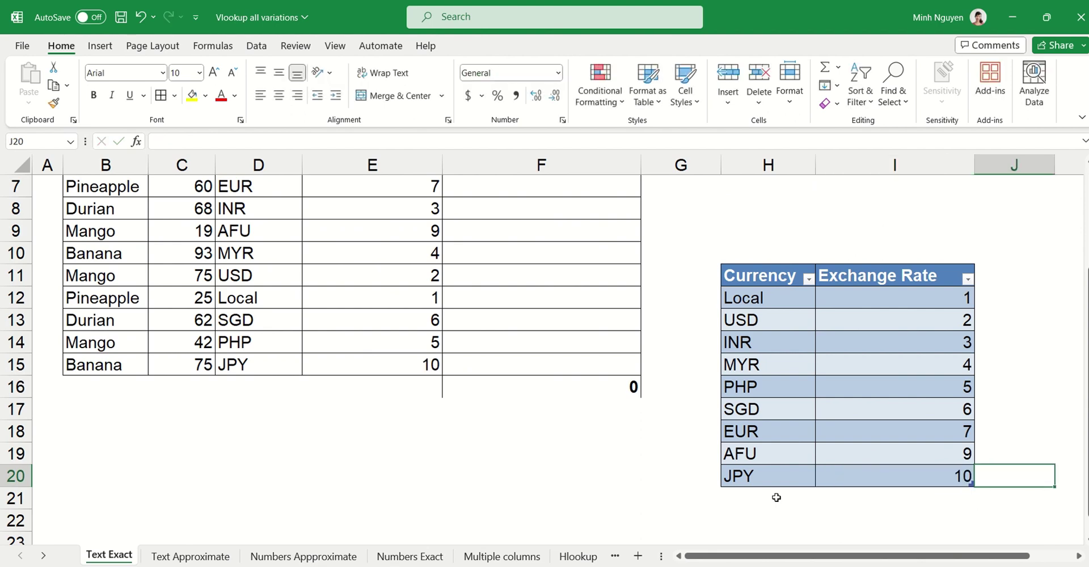
scroll(687, 512, up, 2)
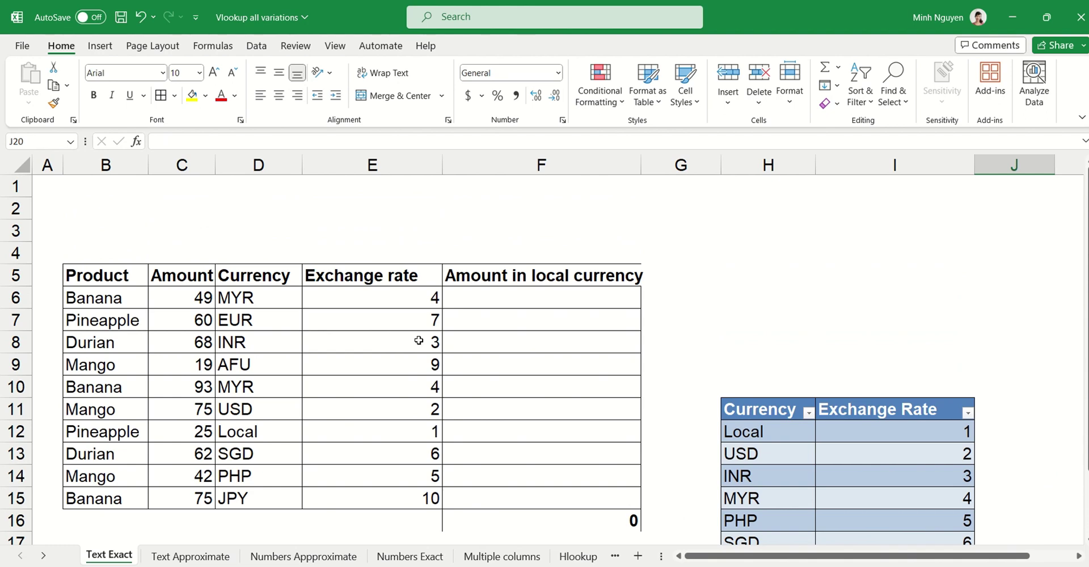
Step: Replace $H$12:$I$20 in E6's VLOOKUP with Table1[#All]
click(384, 300)
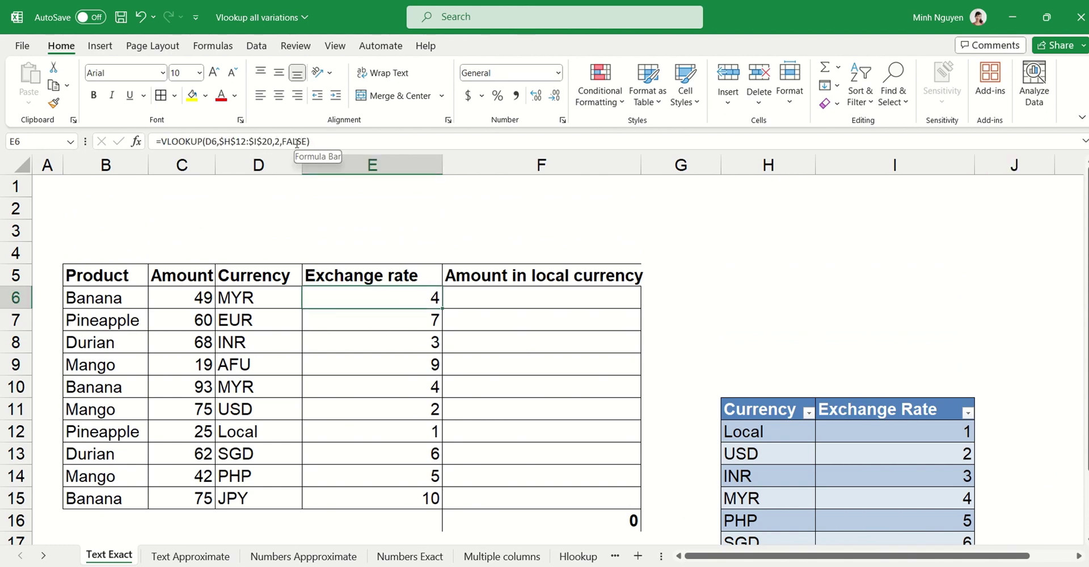
click(267, 139)
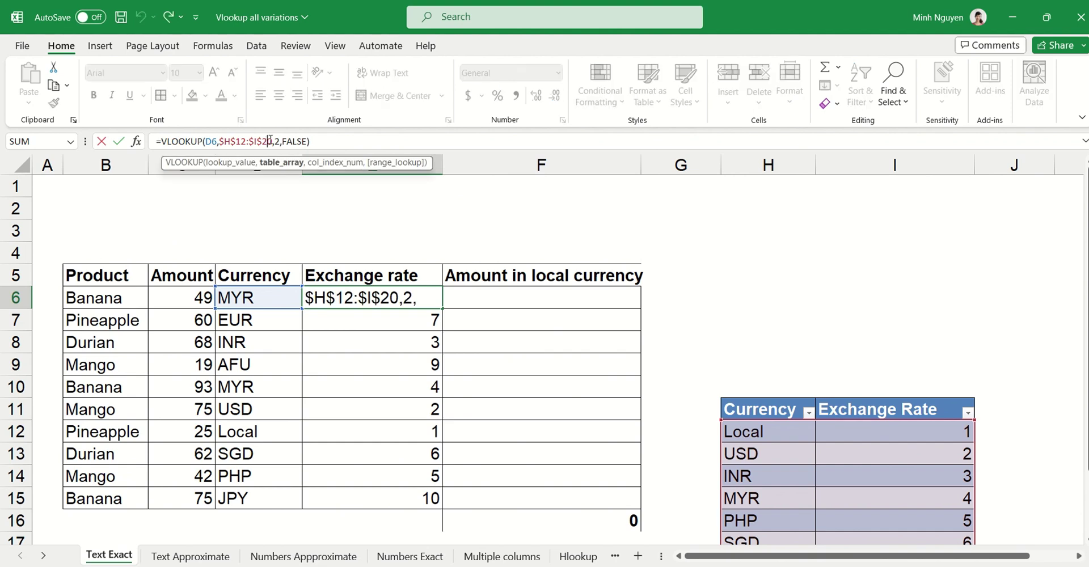
drag(273, 140, 221, 136)
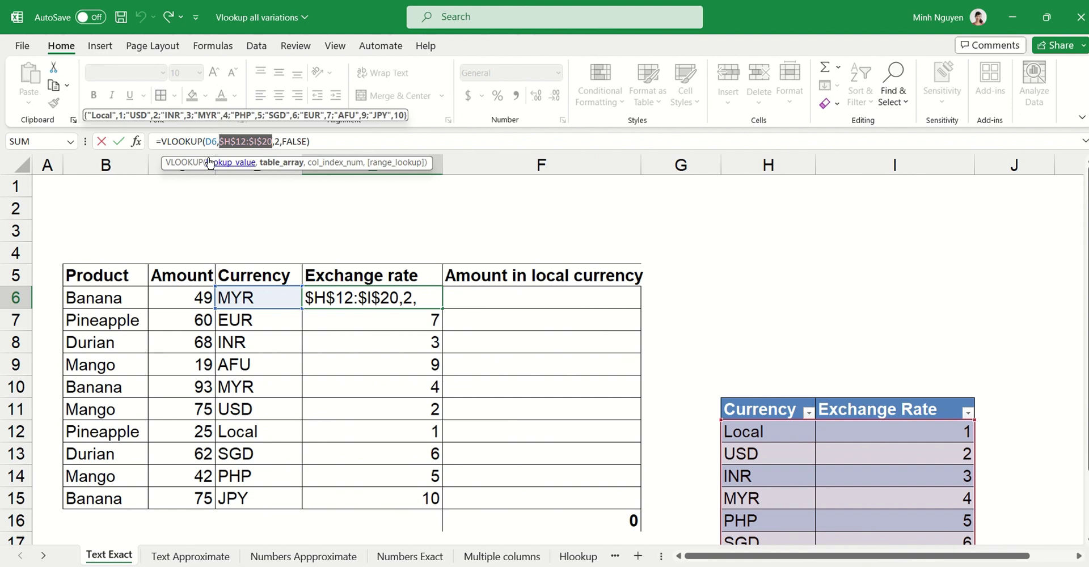
key(Delete)
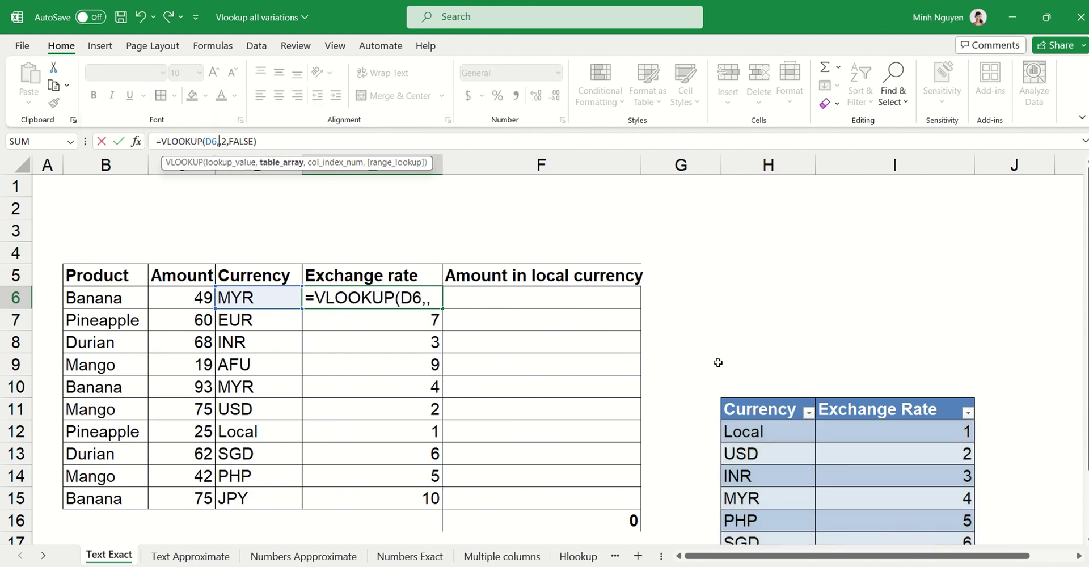
scroll(757, 426, down, 1)
drag(783, 345, 863, 539)
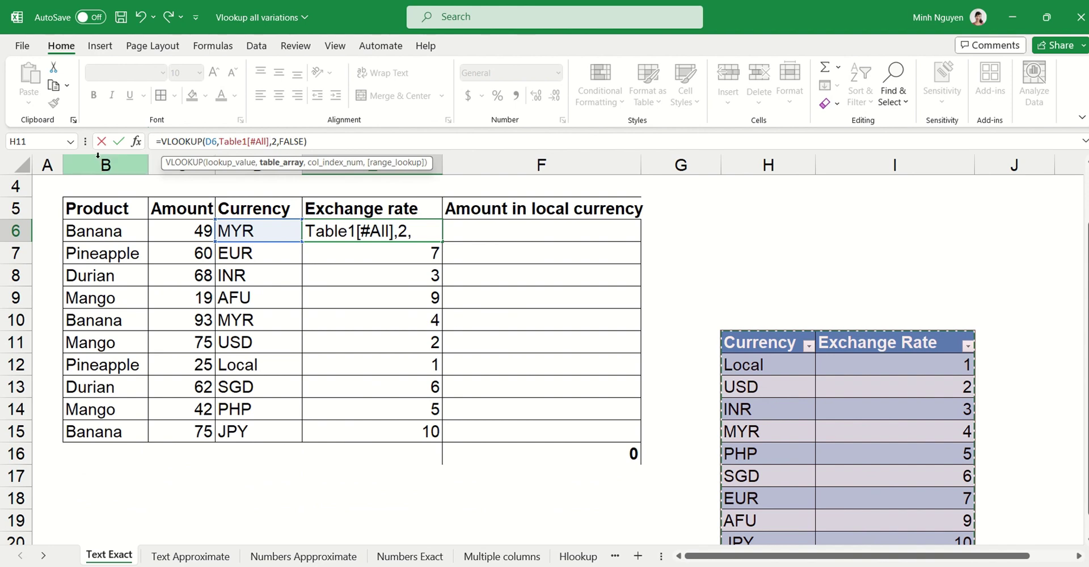
click(333, 142)
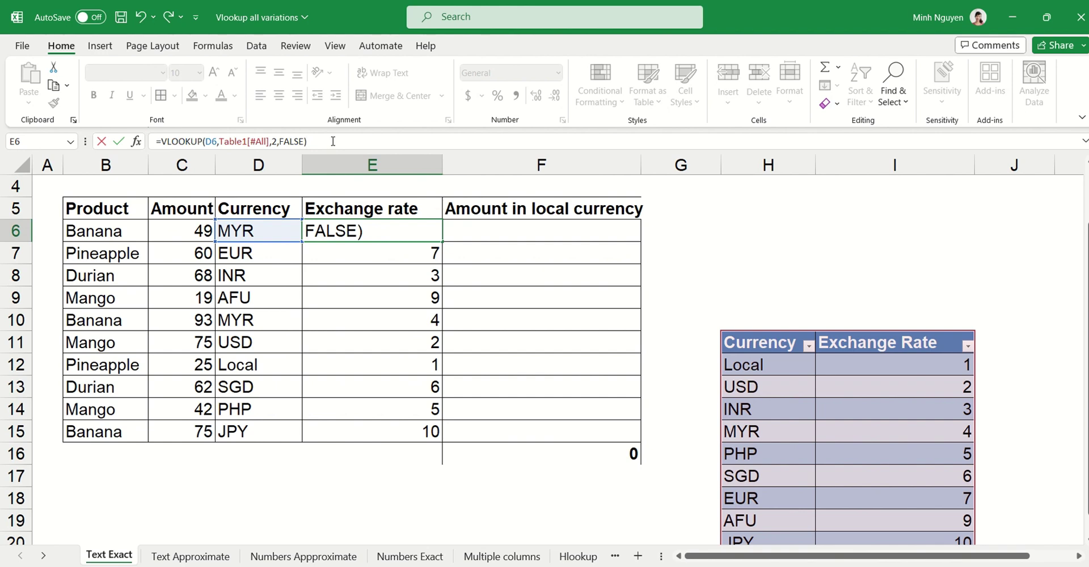
key(Return)
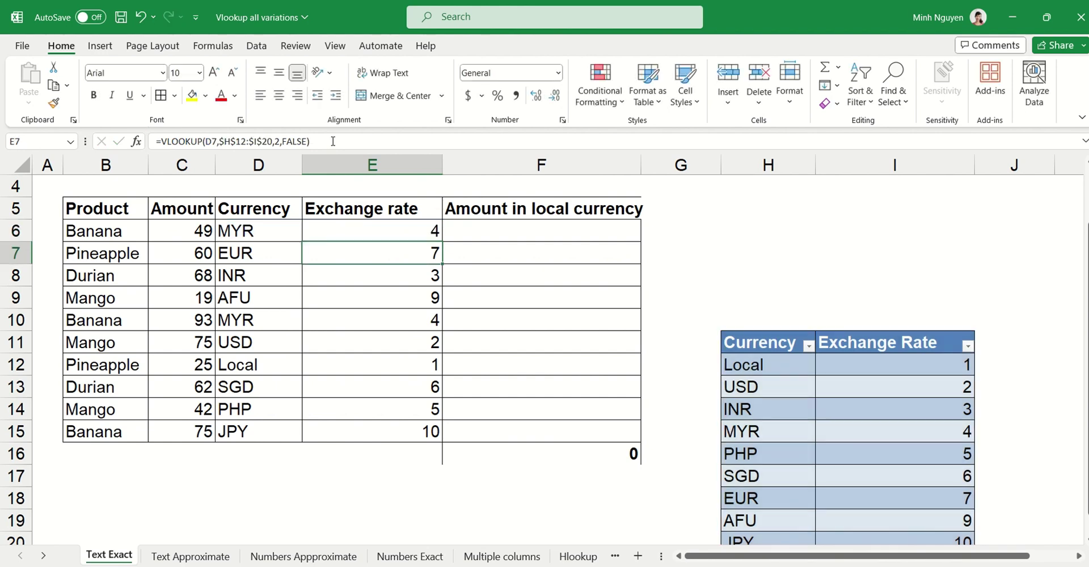
Step: Fill the Table1 lookup down from E6 through E15
click(386, 227)
double_click(445, 244)
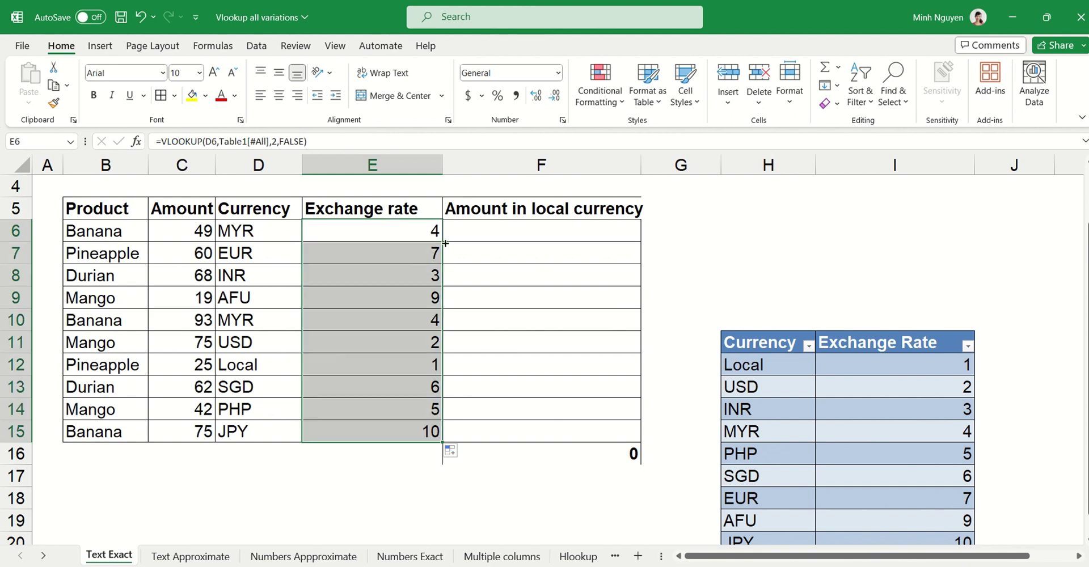
click(573, 366)
scroll(573, 377, down, 1)
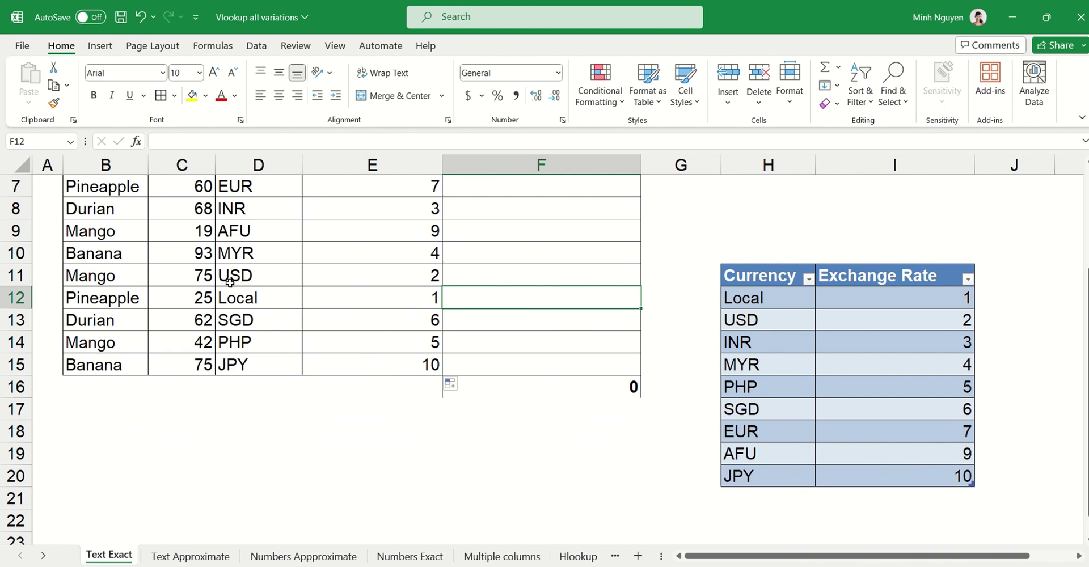
Step: Set Pineapple's currency in D12 to GBP
click(224, 306)
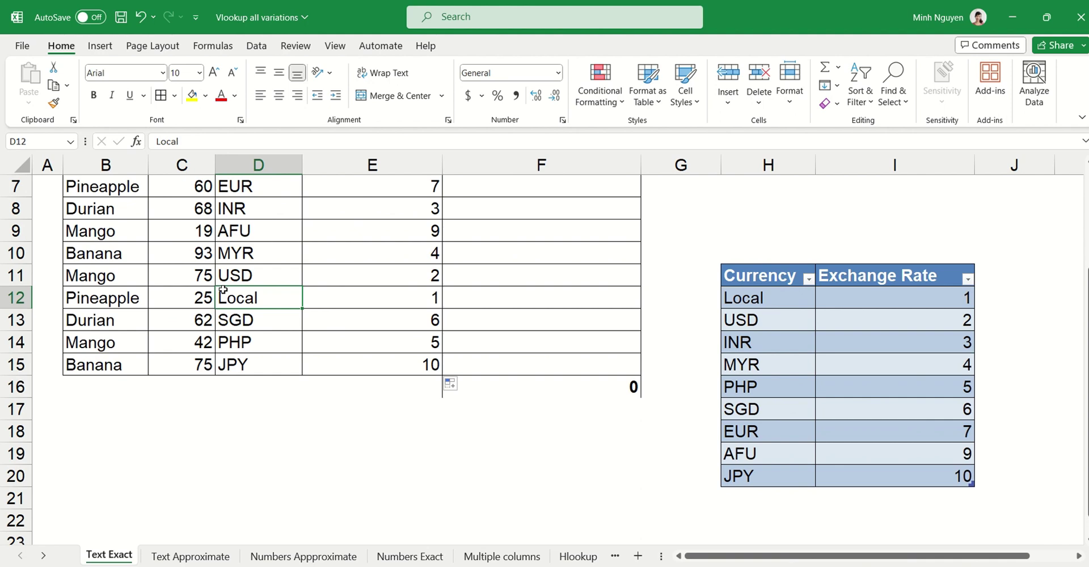
text(GBP)
click(583, 469)
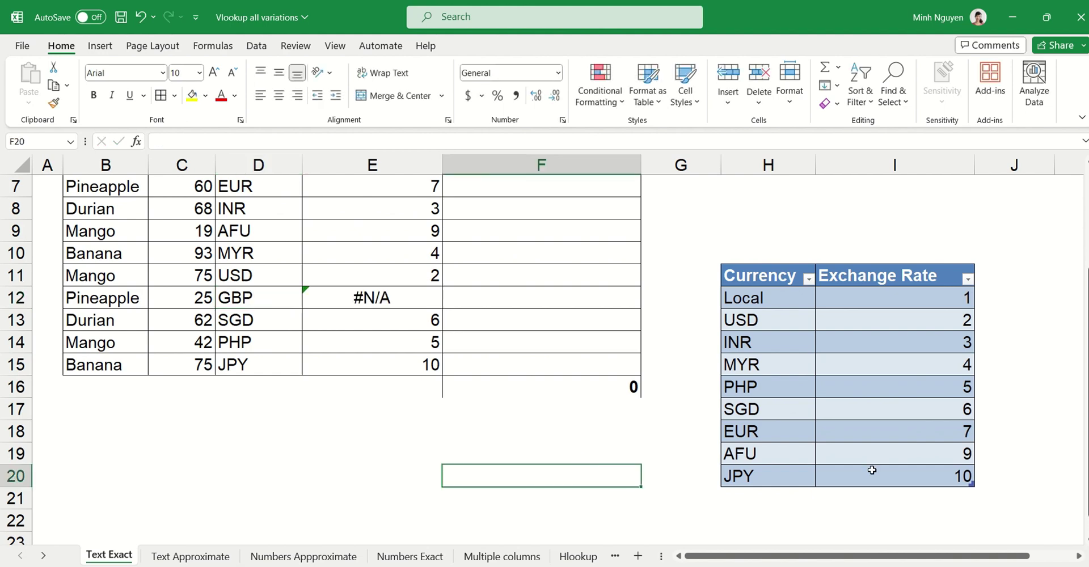
Step: Add a new currency row with code GPB and rate 11 in H21:I21
click(775, 495)
text(GPB)
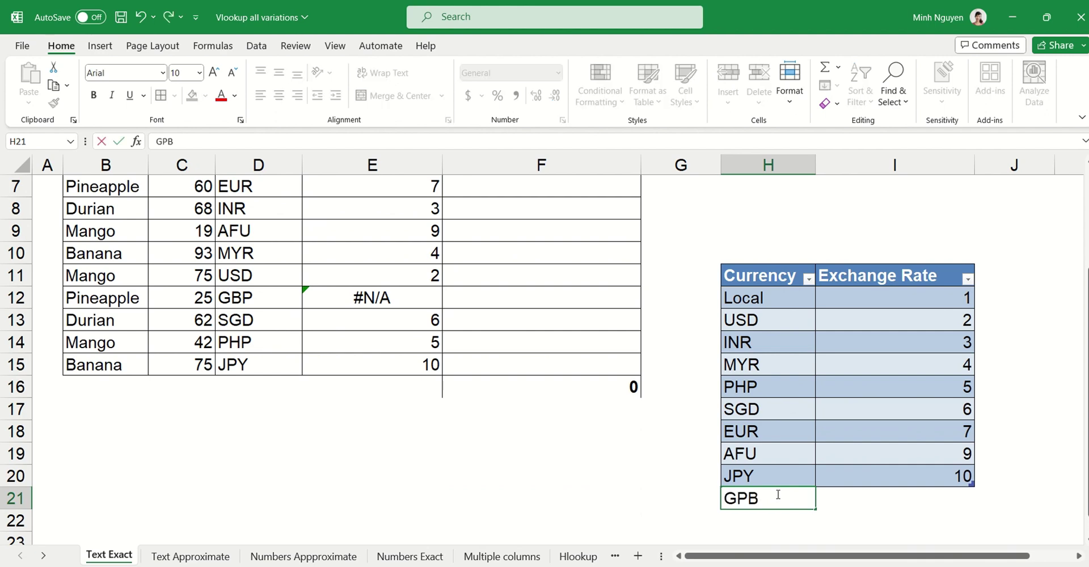
key(Tab)
text(11)
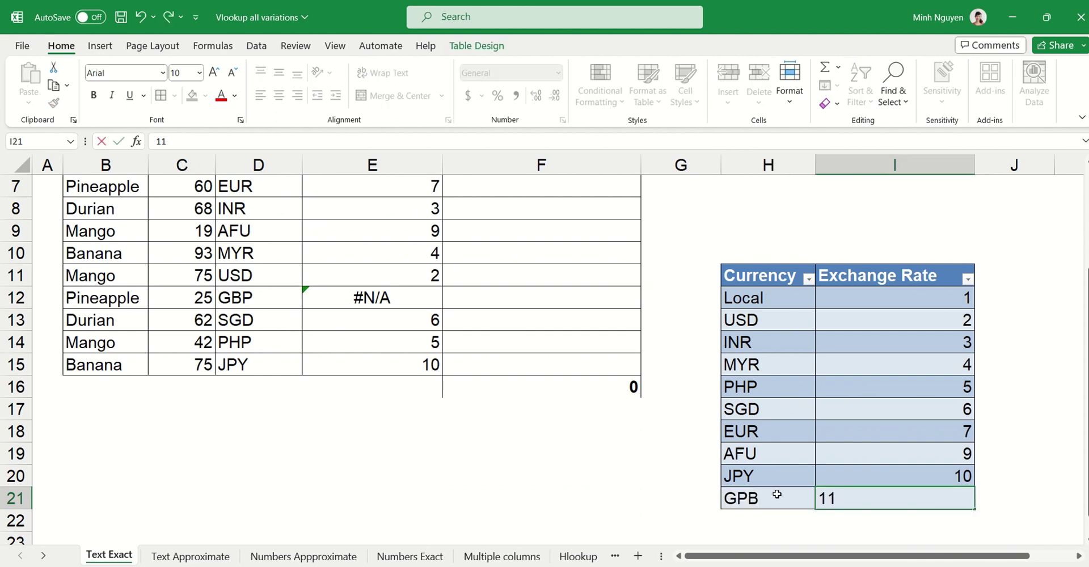
key(Right)
key(Left)
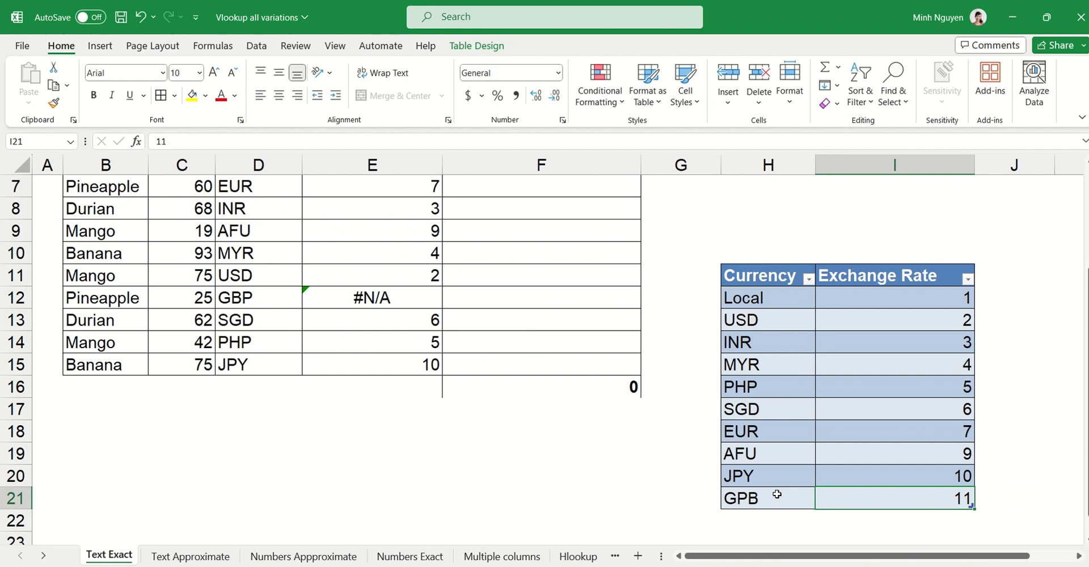
key(Left)
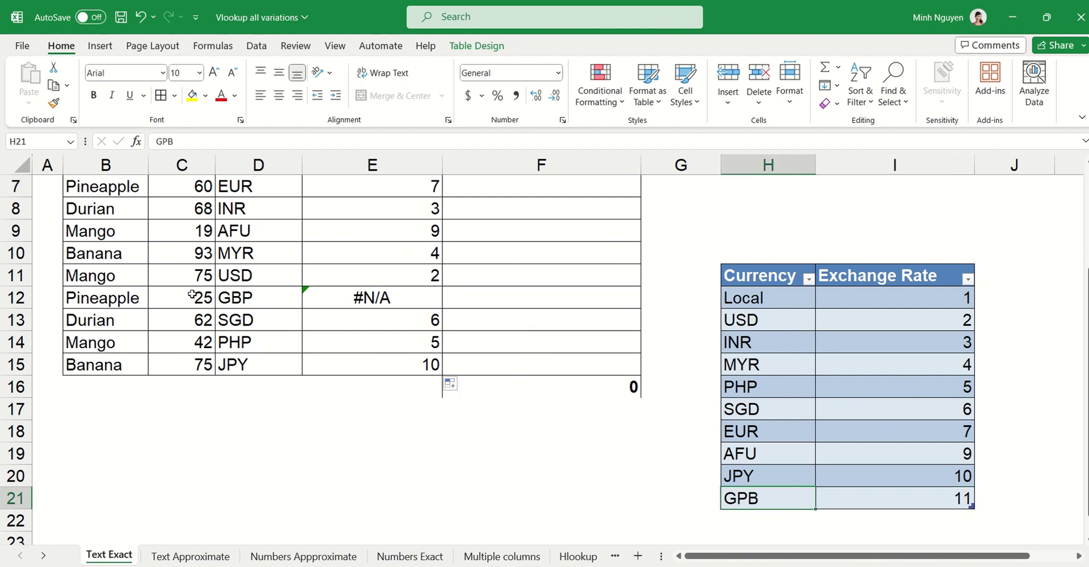
Step: Correct the mistyped GPB code in H21 to GBP so E12 returns 11
click(240, 302)
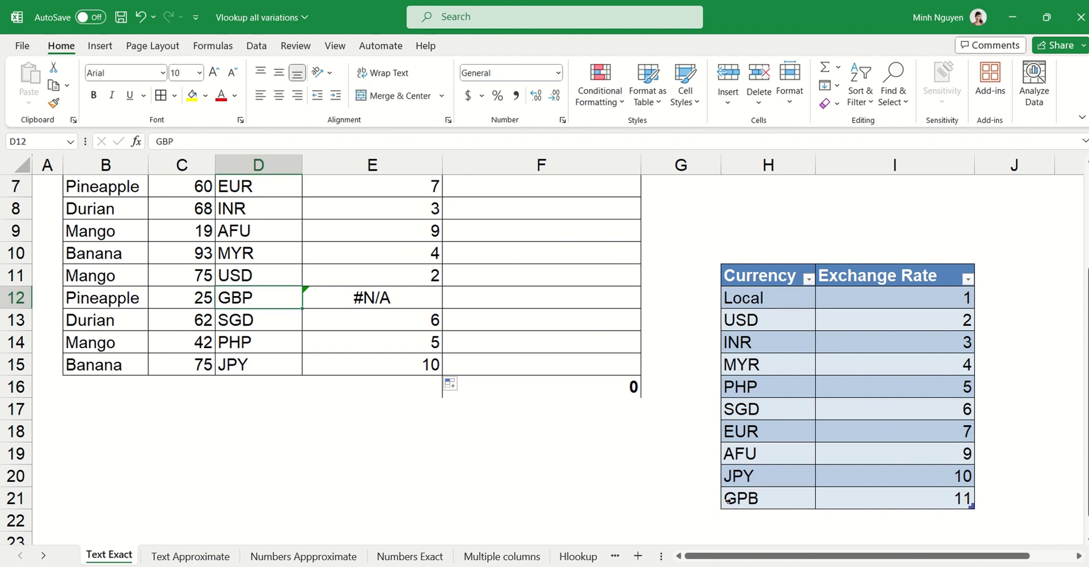
double_click(760, 498)
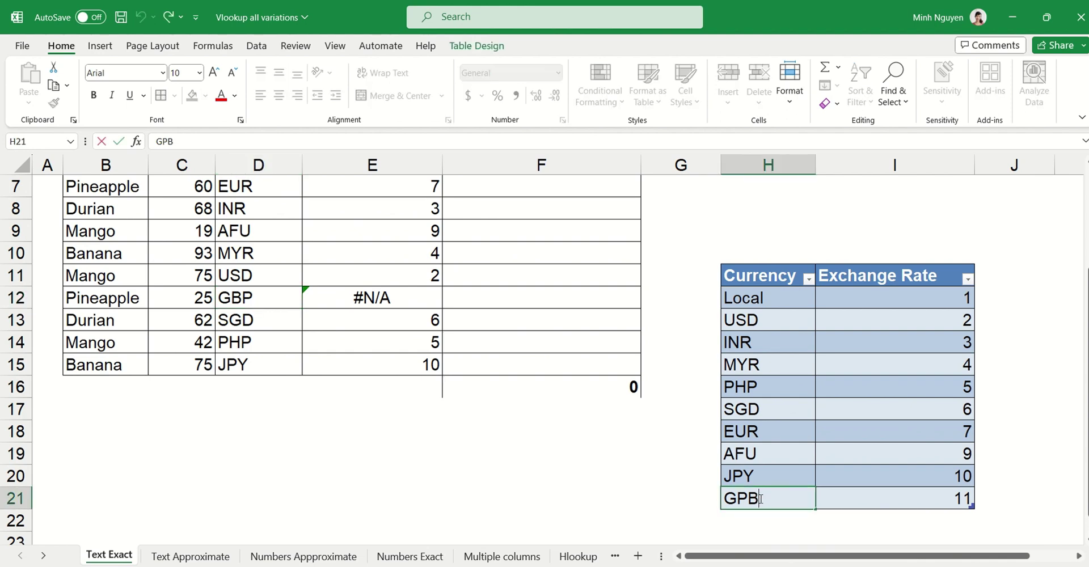
key(BackSpace)
key(BackSpace)
text(BP)
key(Return)
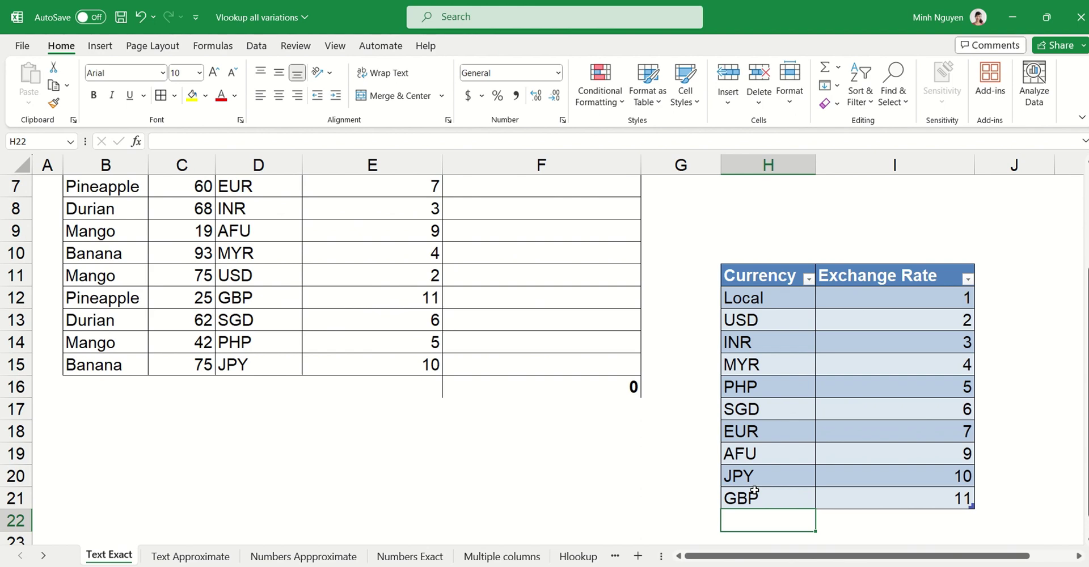
scroll(596, 229, up, 1)
click(596, 229)
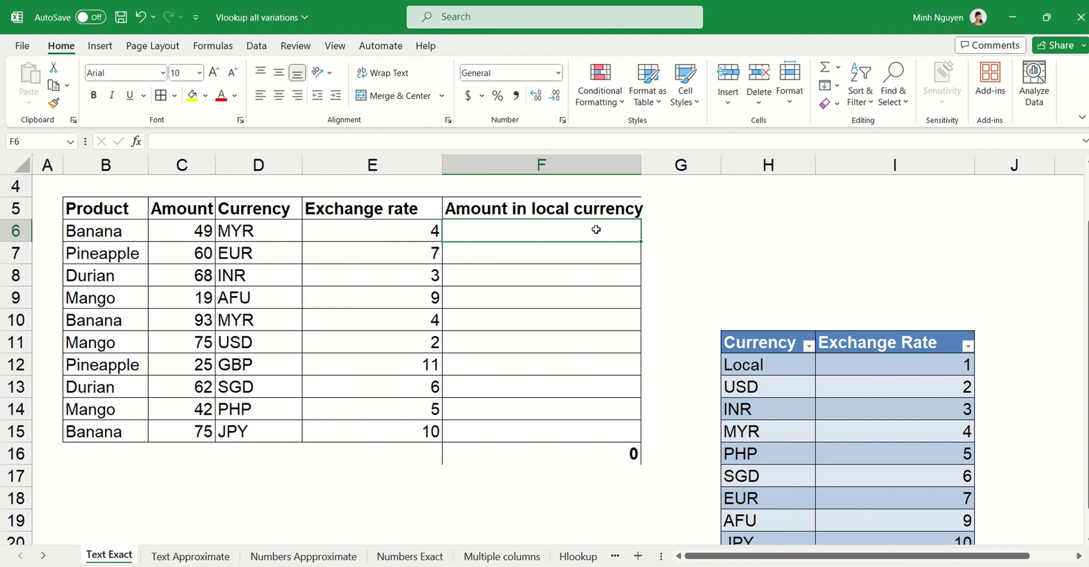
Step: Enter =C6*E6 in F6 and fill it down to F15, totaling 3120
text(=sum)
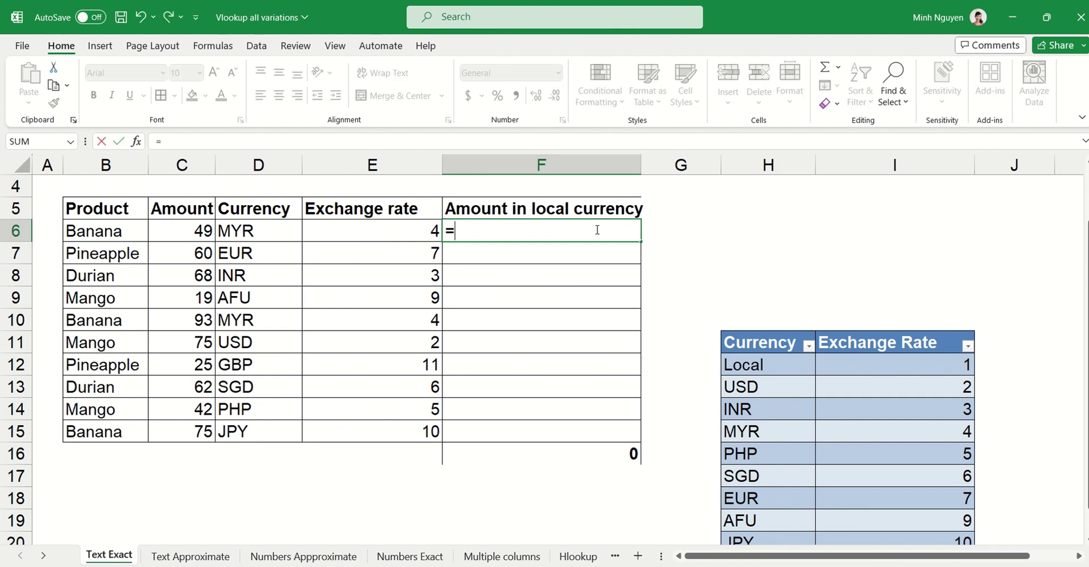
key(BackSpace)
key(BackSpace)
key(BackSpace)
click(181, 229)
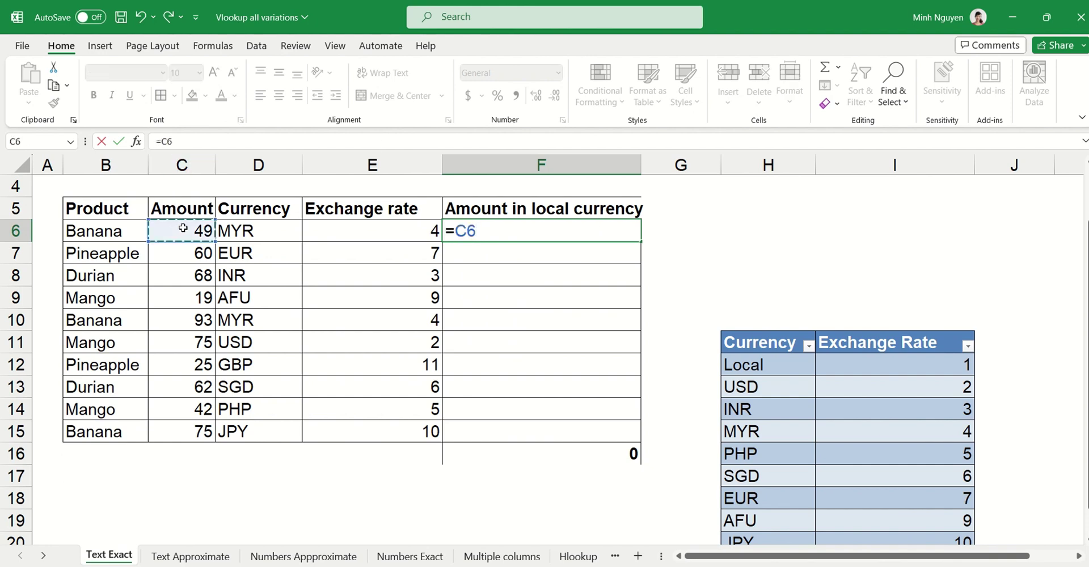
text(*)
click(384, 233)
key(Return)
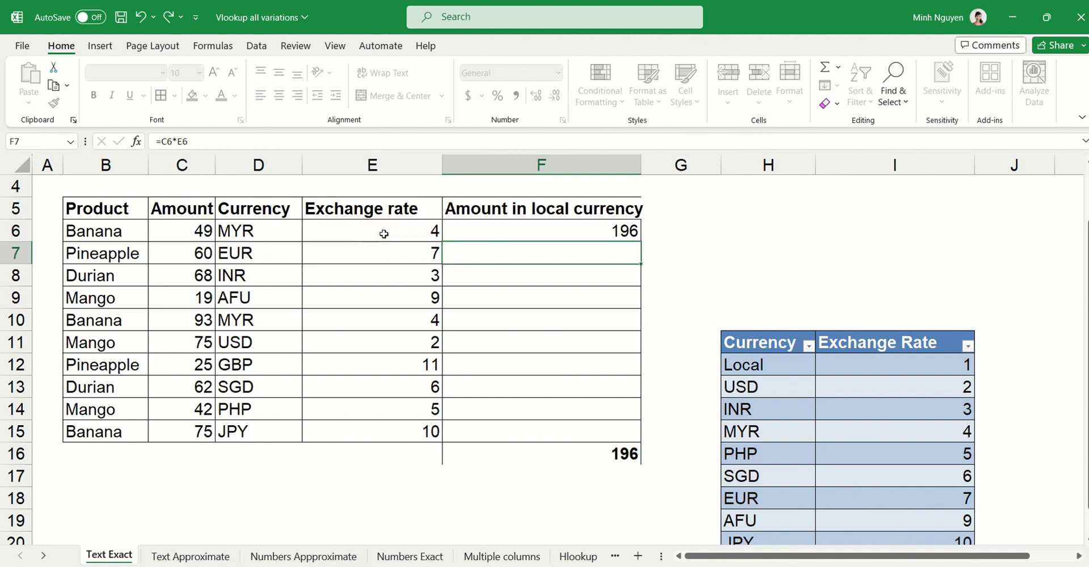
click(634, 237)
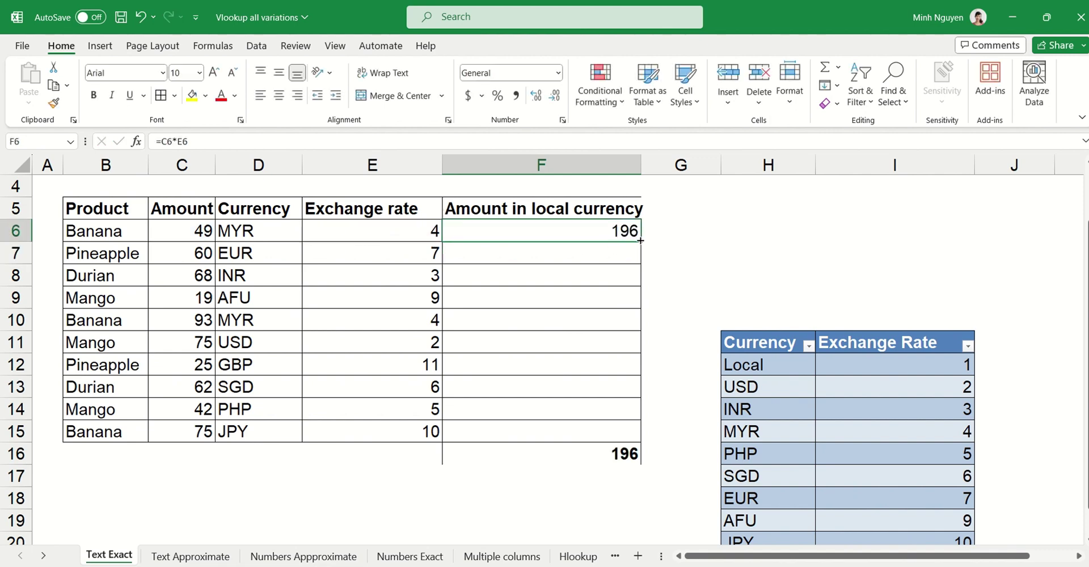
double_click(640, 240)
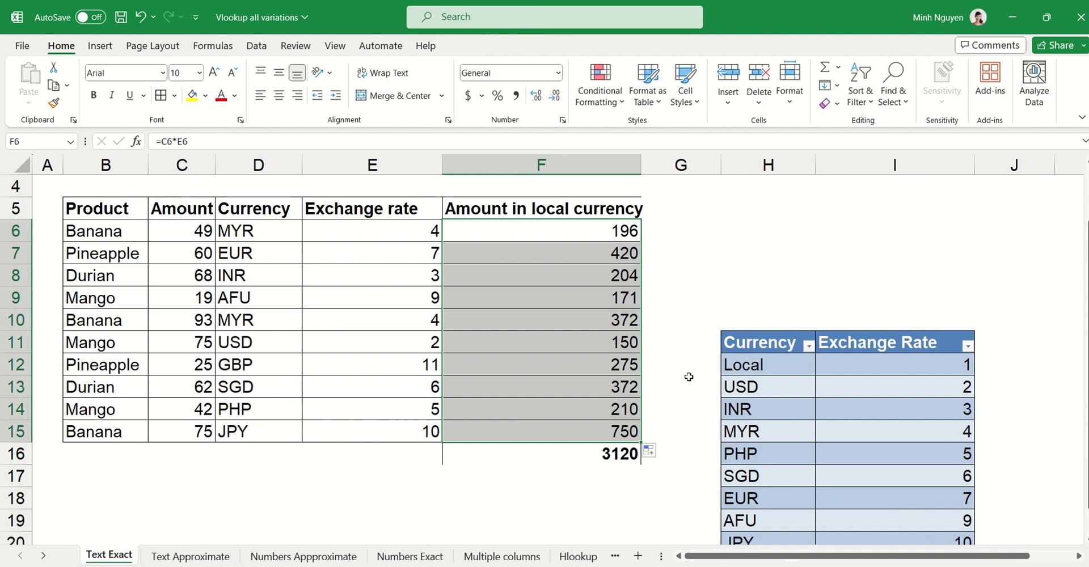
click(664, 491)
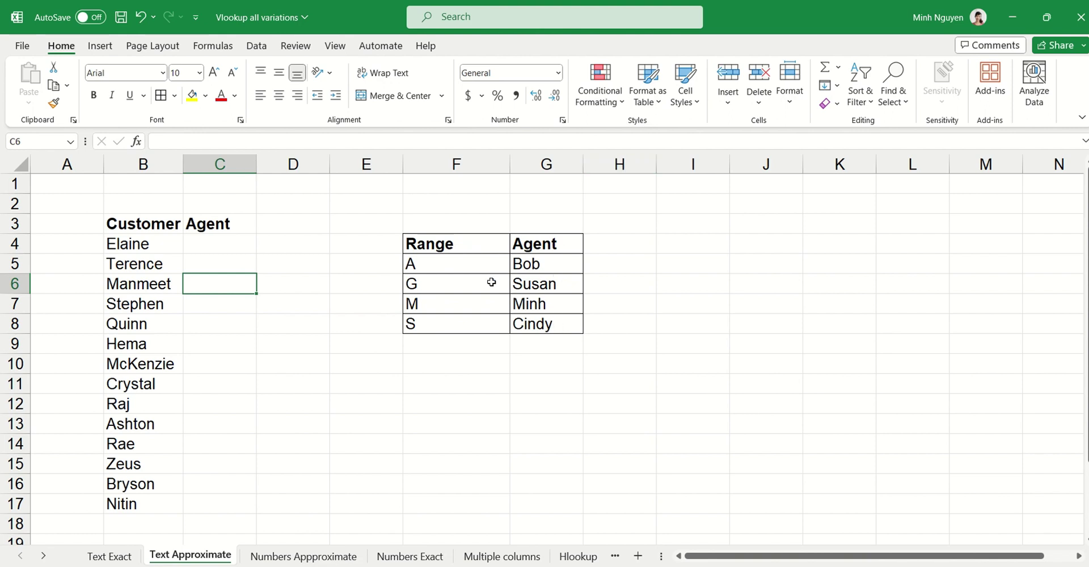
click(475, 265)
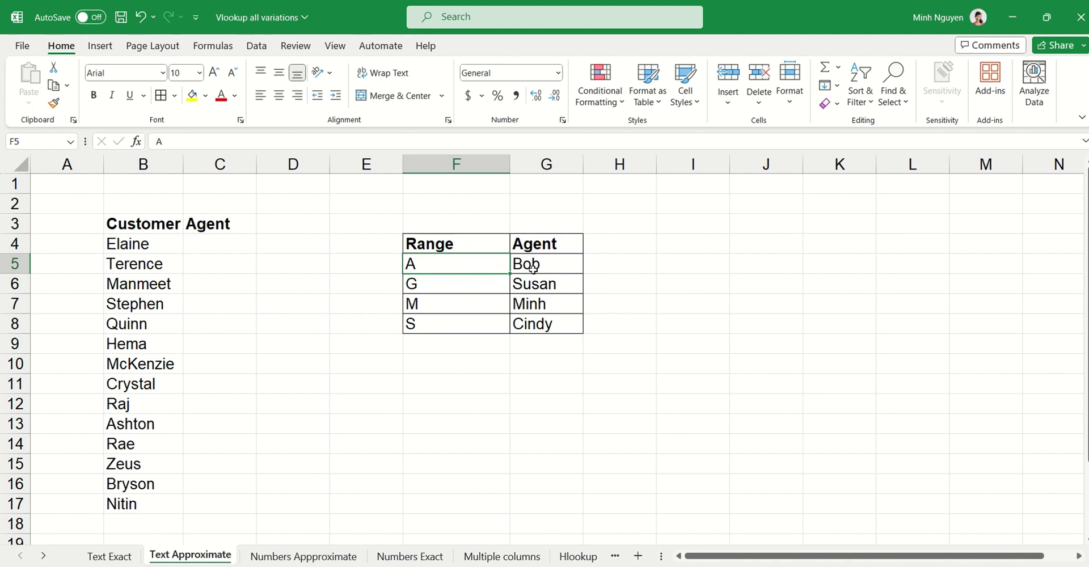
click(417, 288)
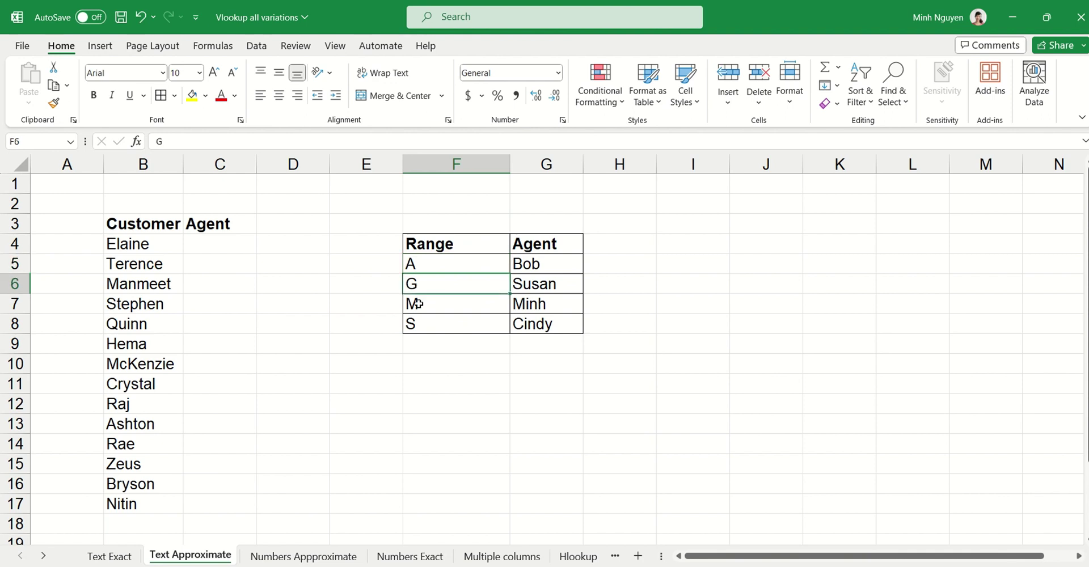
click(539, 288)
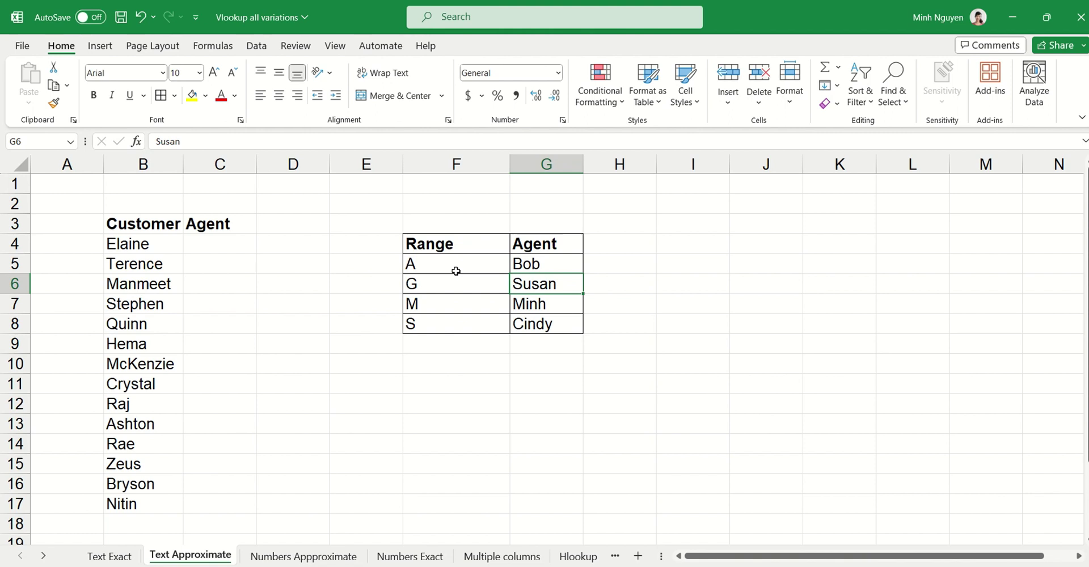
Step: Start a VLOOKUP in C4 using Elaine's name in B4 and the Range/Agent table F5:G8
click(236, 250)
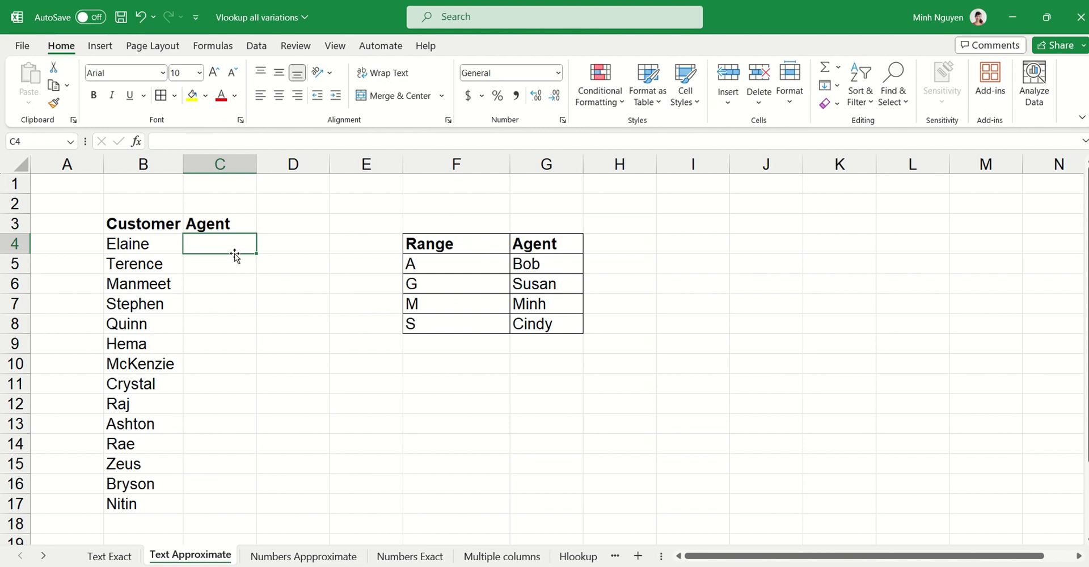
text(=)
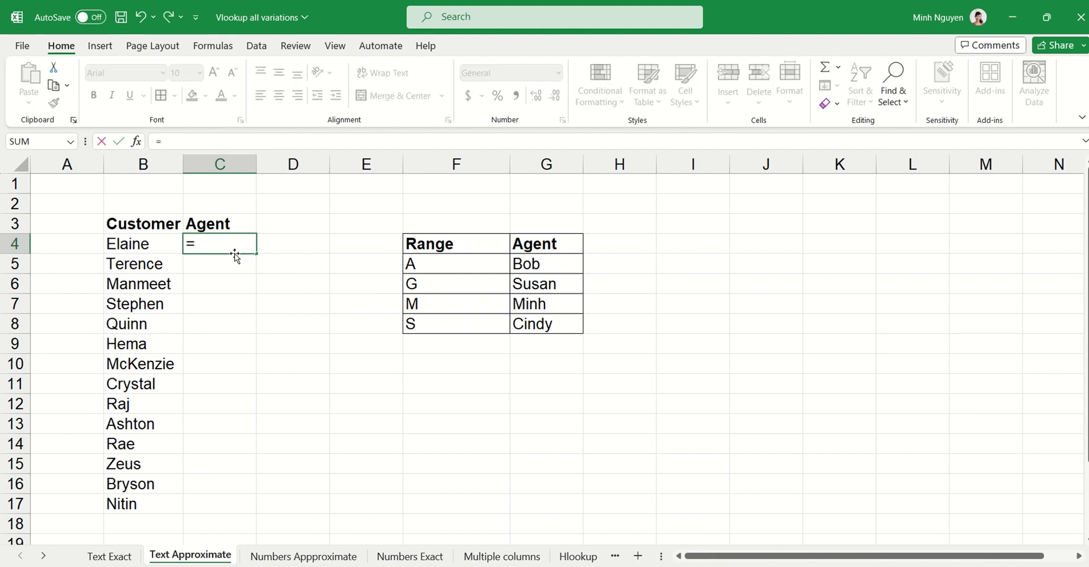
text(vl)
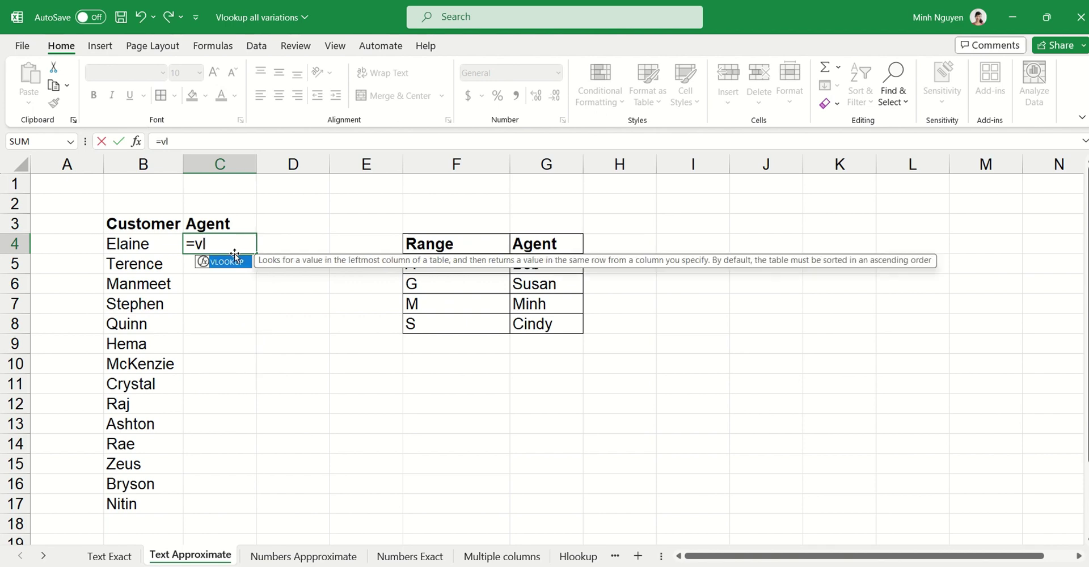
text(o)
key(Tab)
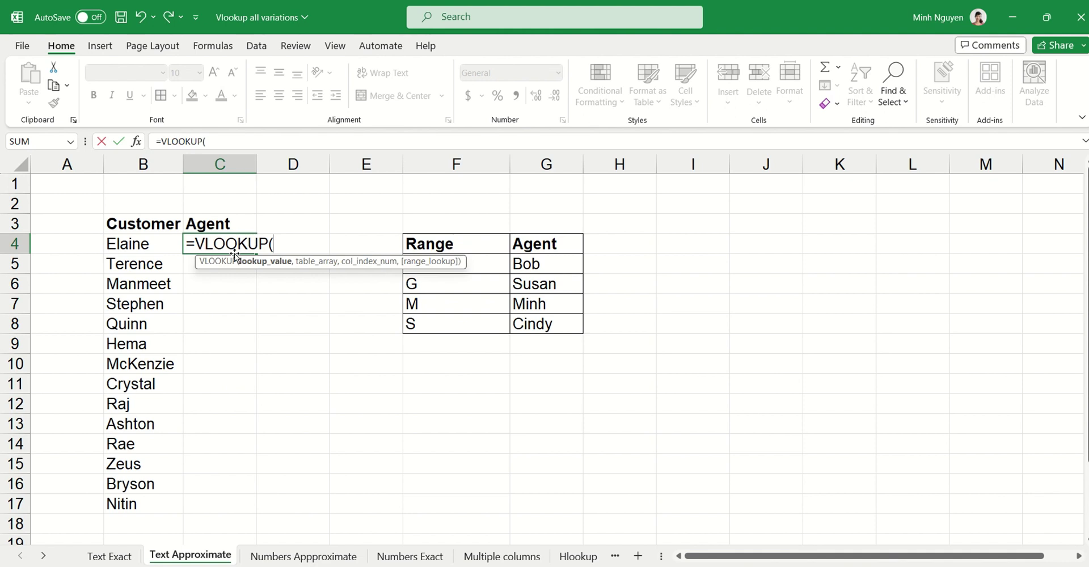
click(143, 245)
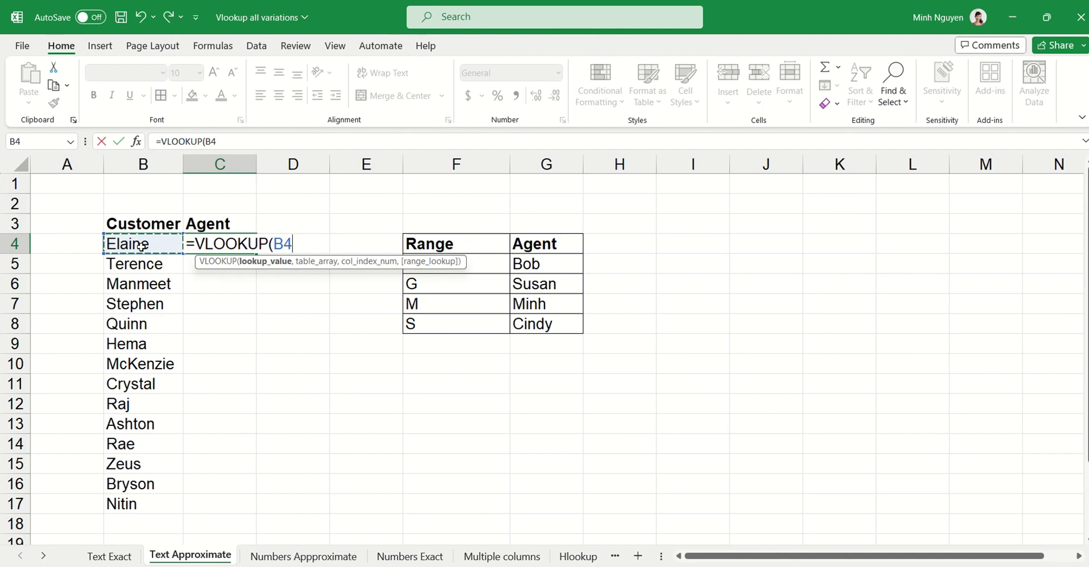
text(,)
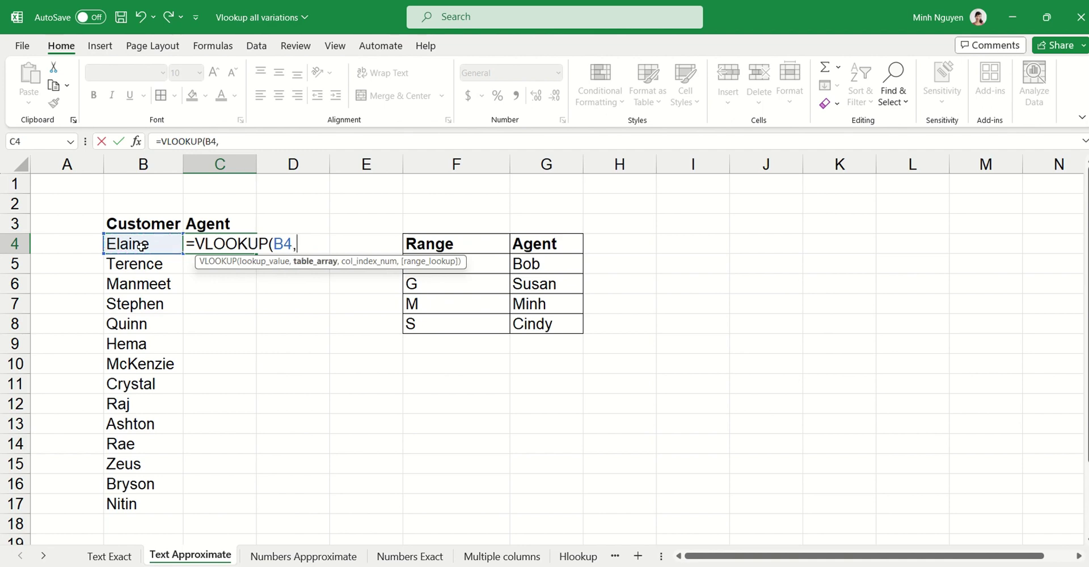
drag(482, 258, 527, 323)
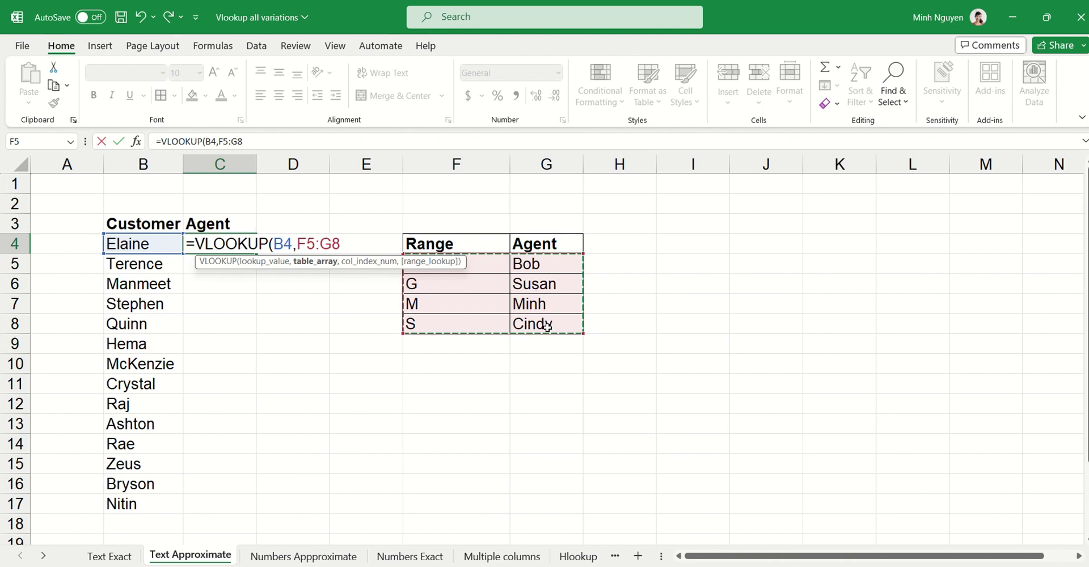
Step: Lock the table as $F$5:$G$8, then add column index 2 and FALSE for exact match
click(224, 142)
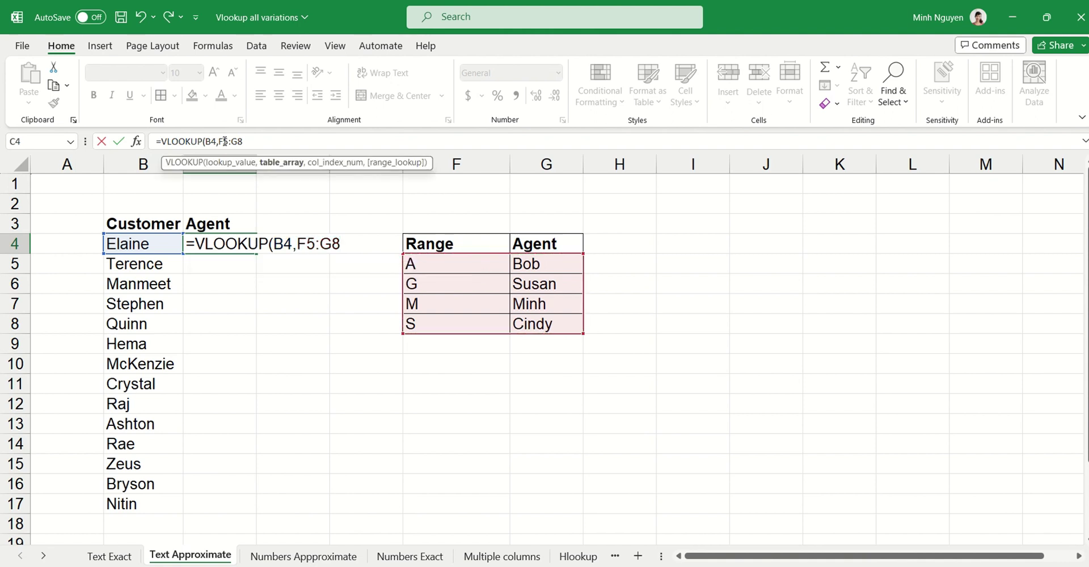
key(F4)
click(245, 141)
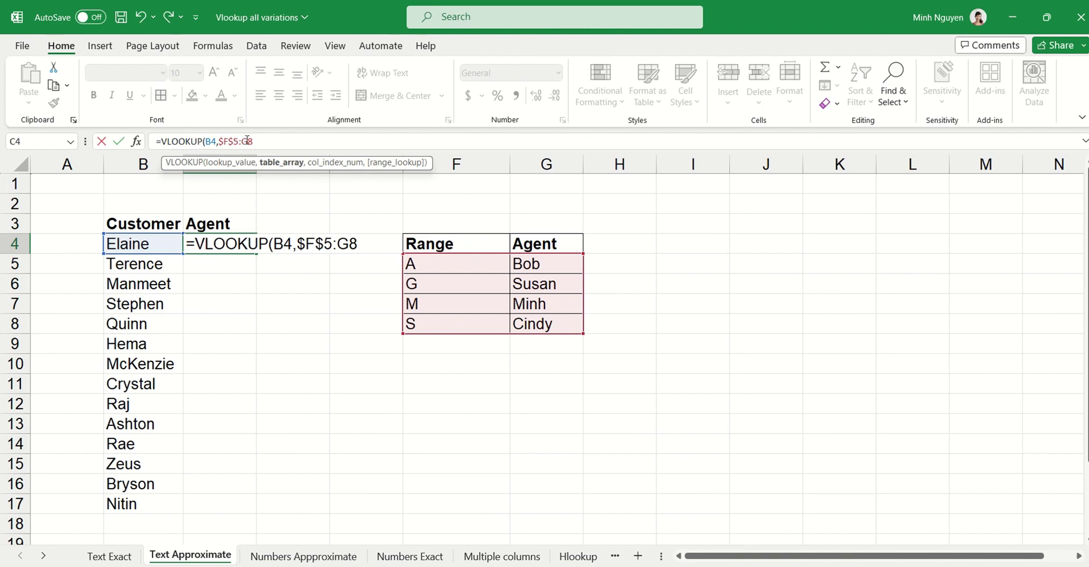
key(F4)
click(288, 139)
text(,)
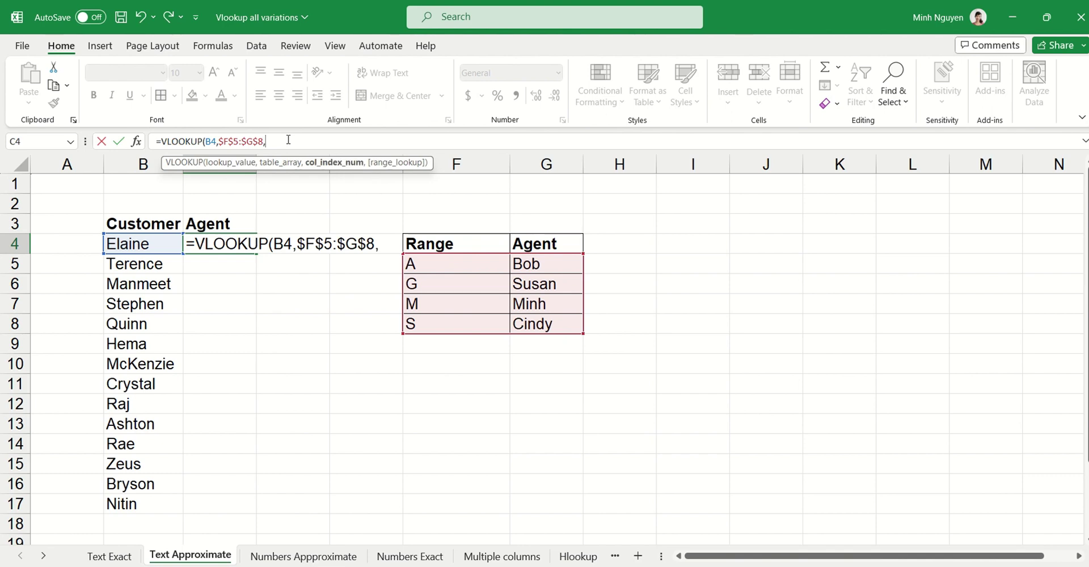
text(2)
text(,)
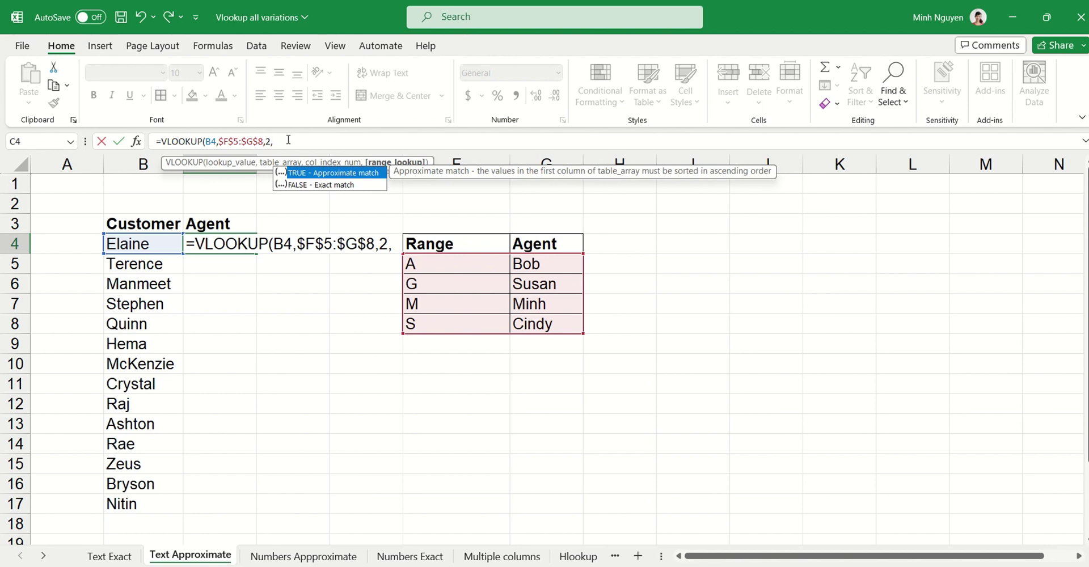
key(Down)
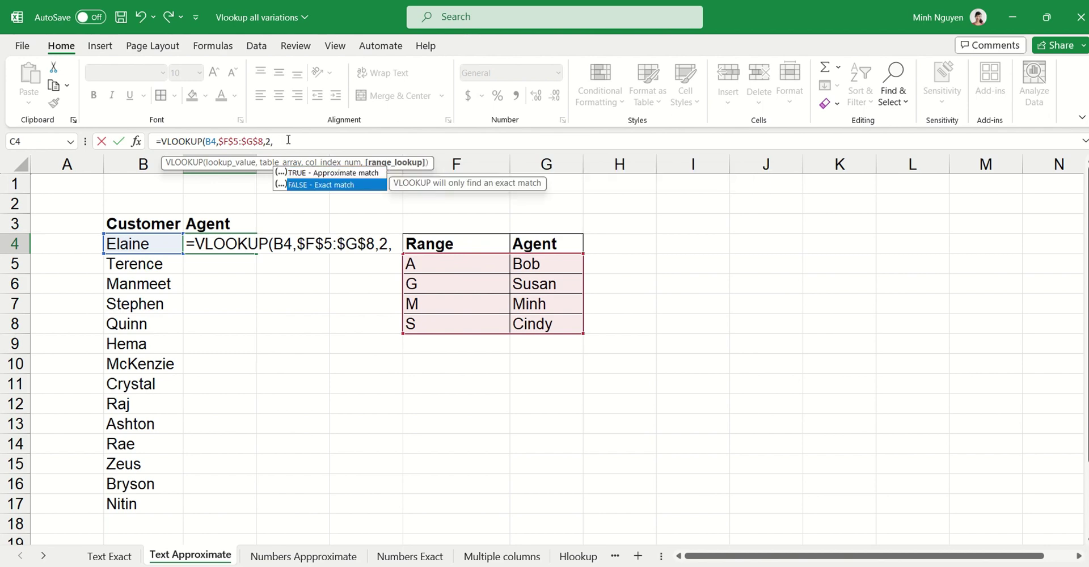
key(Tab)
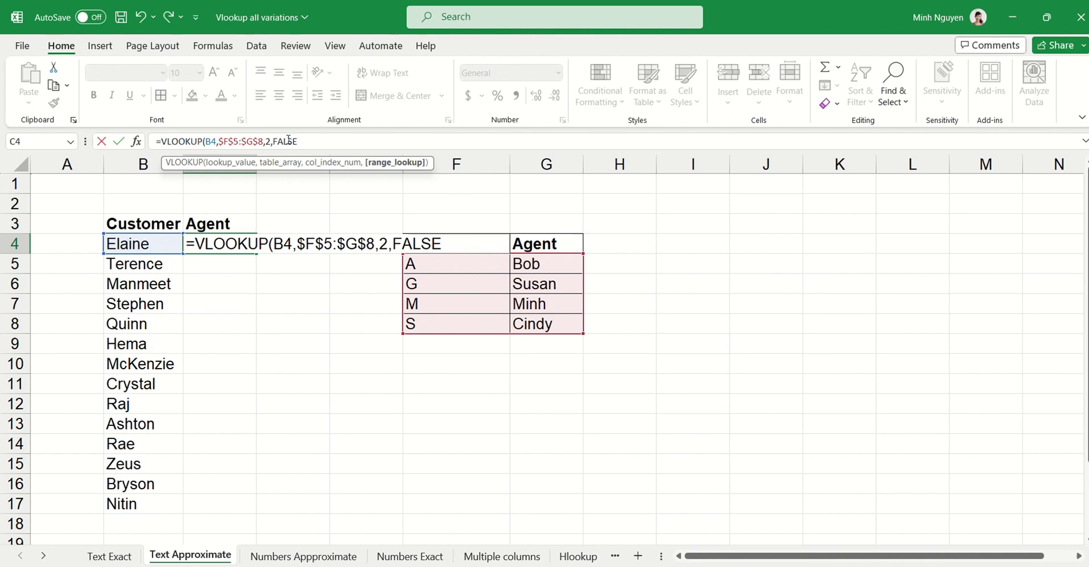
Step: Close and commit the exact-match formula in C4, then fill it down to C17
text())
key(Return)
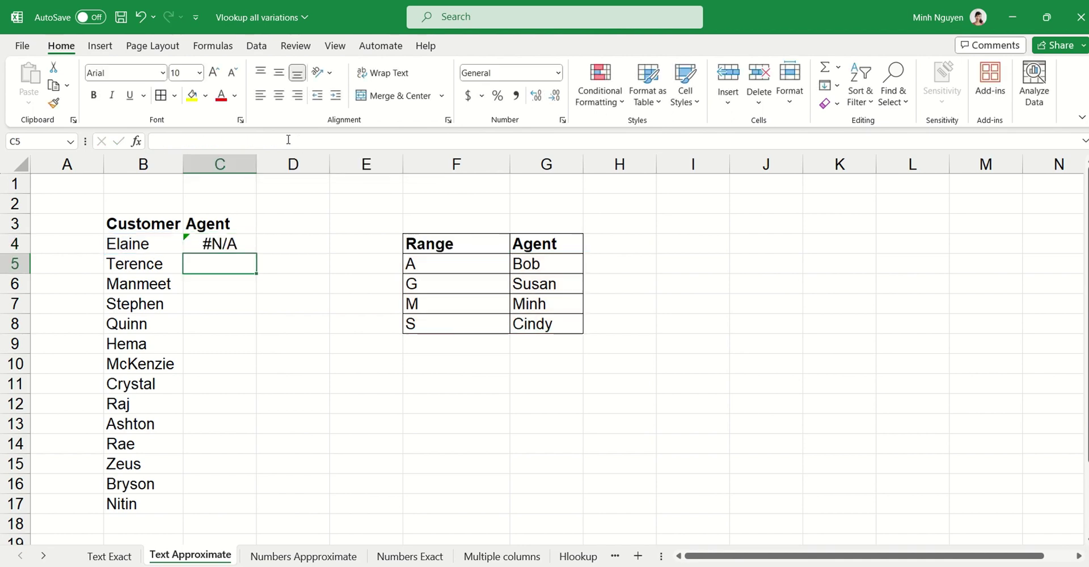
key(Up)
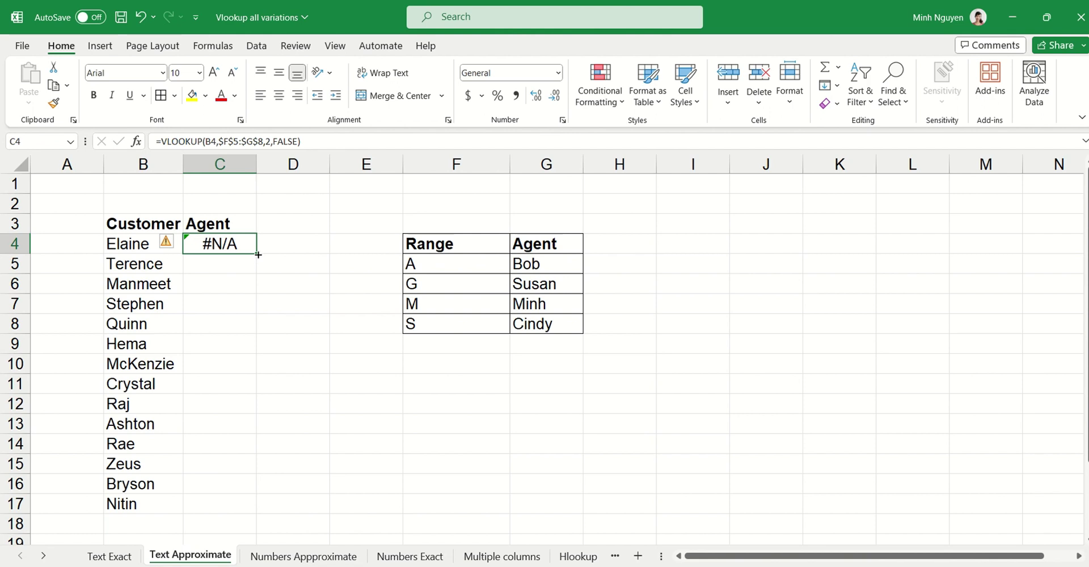
double_click(259, 255)
click(290, 277)
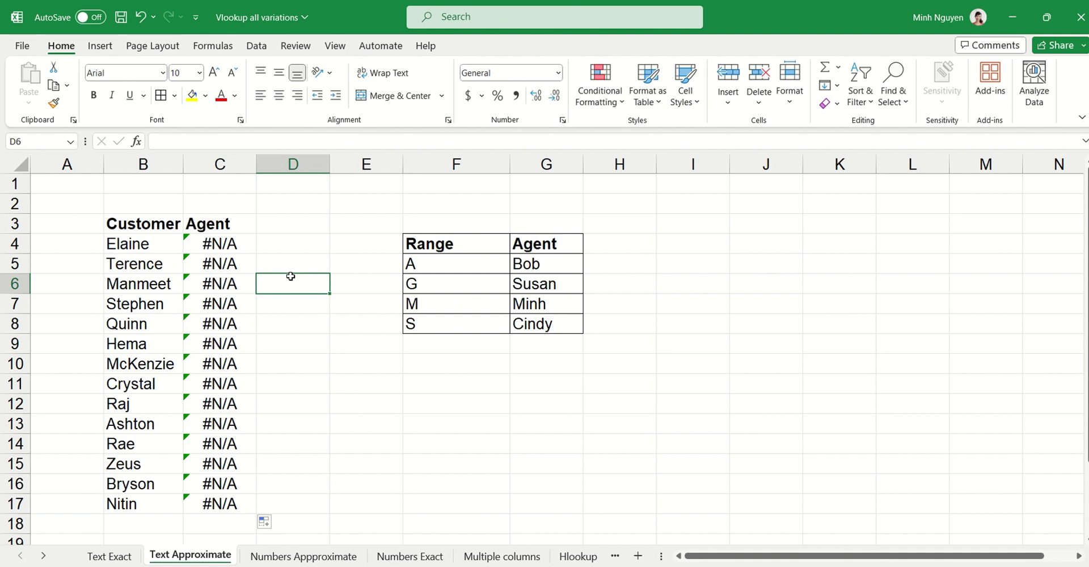
Step: Compare customer names like Elaine, Terence and Hema against the letter Range values causing #N/A
click(441, 264)
click(144, 245)
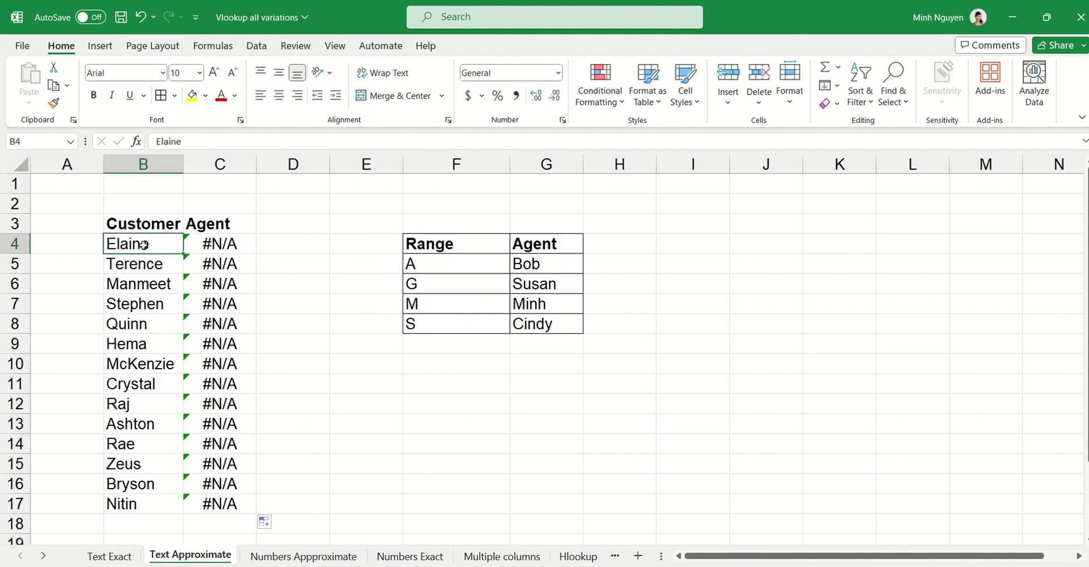
click(444, 263)
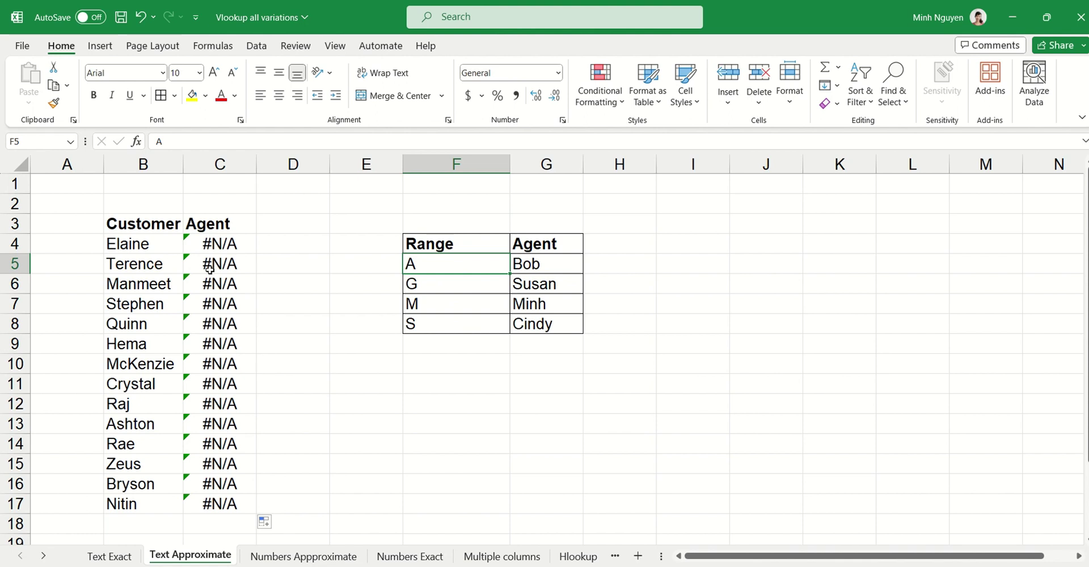
click(125, 273)
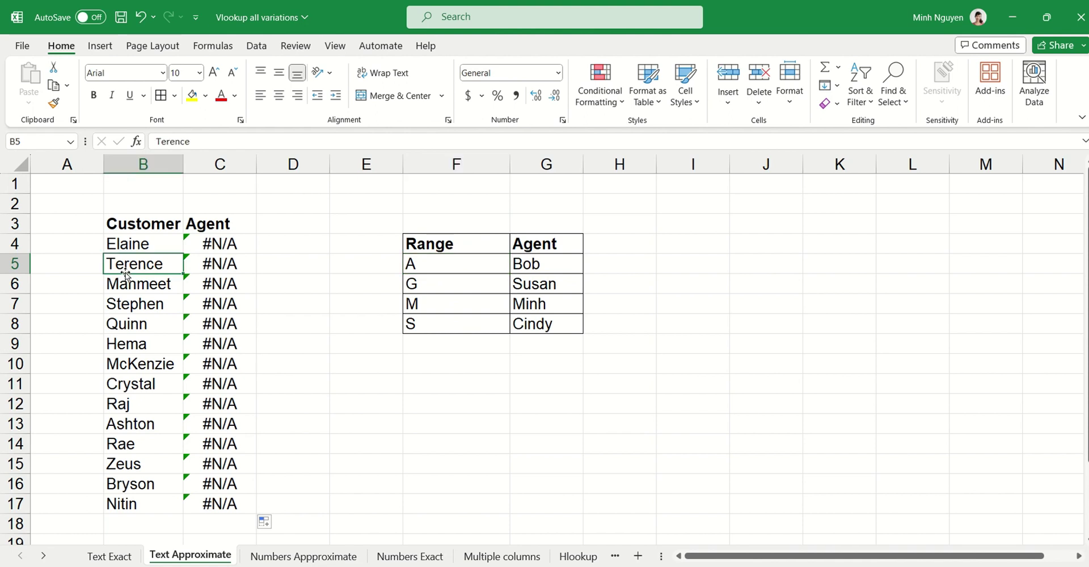
click(154, 287)
click(162, 307)
click(145, 344)
click(151, 369)
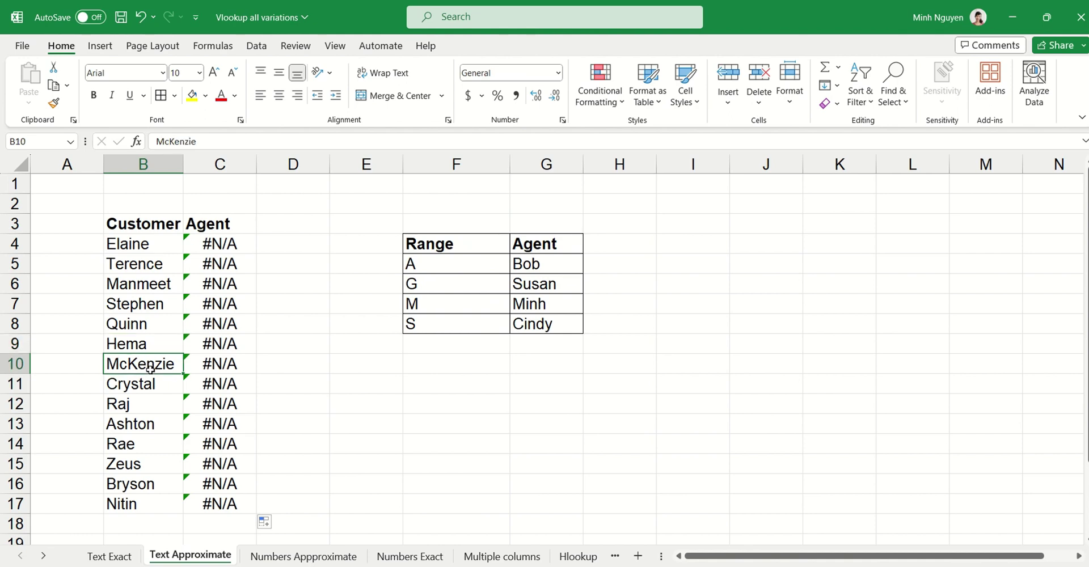
click(292, 339)
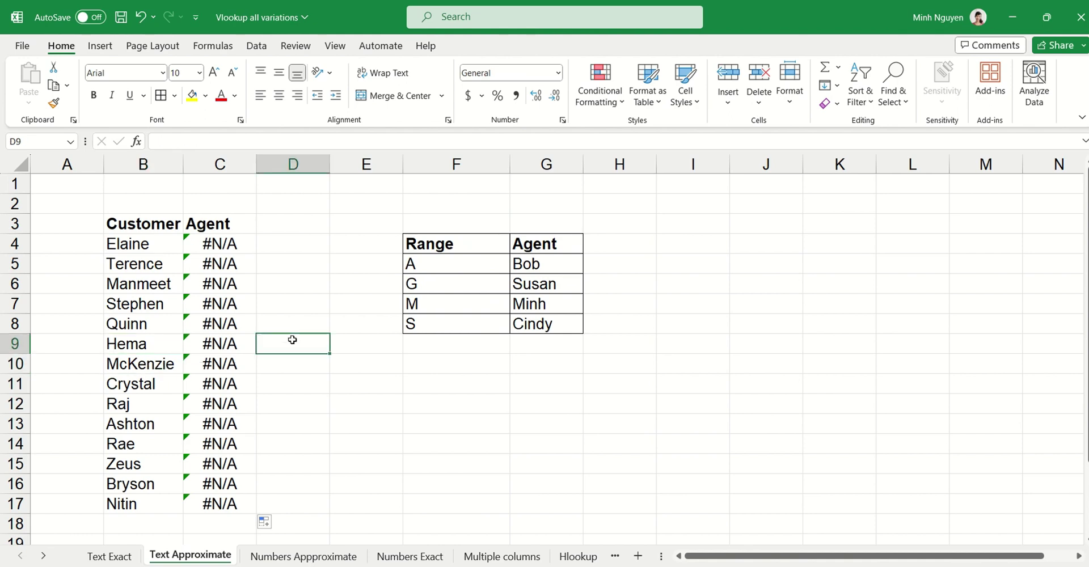
Step: Undo the fill, switch C4's lookup to TRUE approximate match, and fill it down to C17
key(ctrl+z)
click(274, 141)
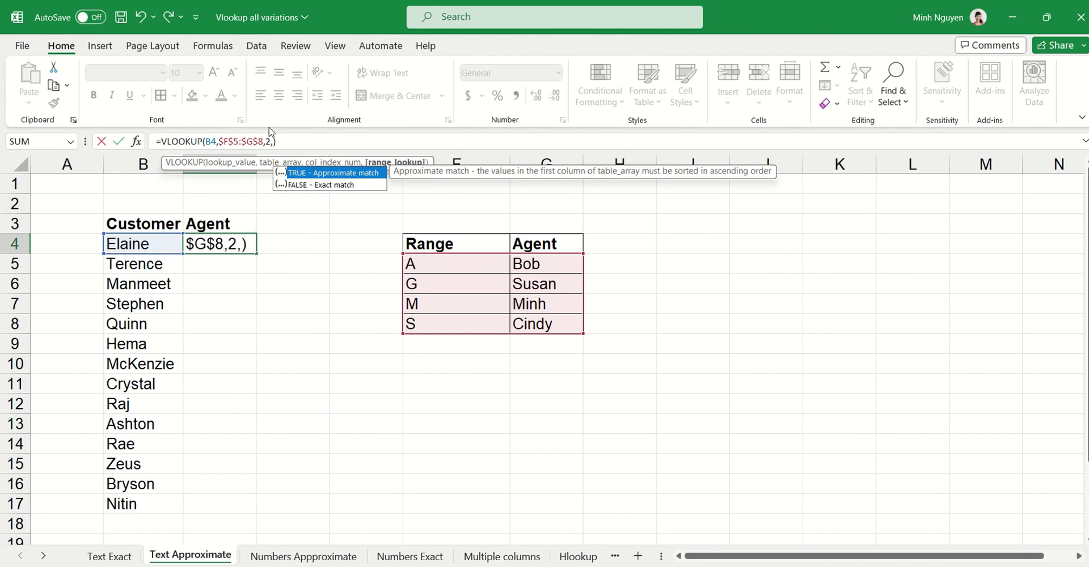
double_click(295, 174)
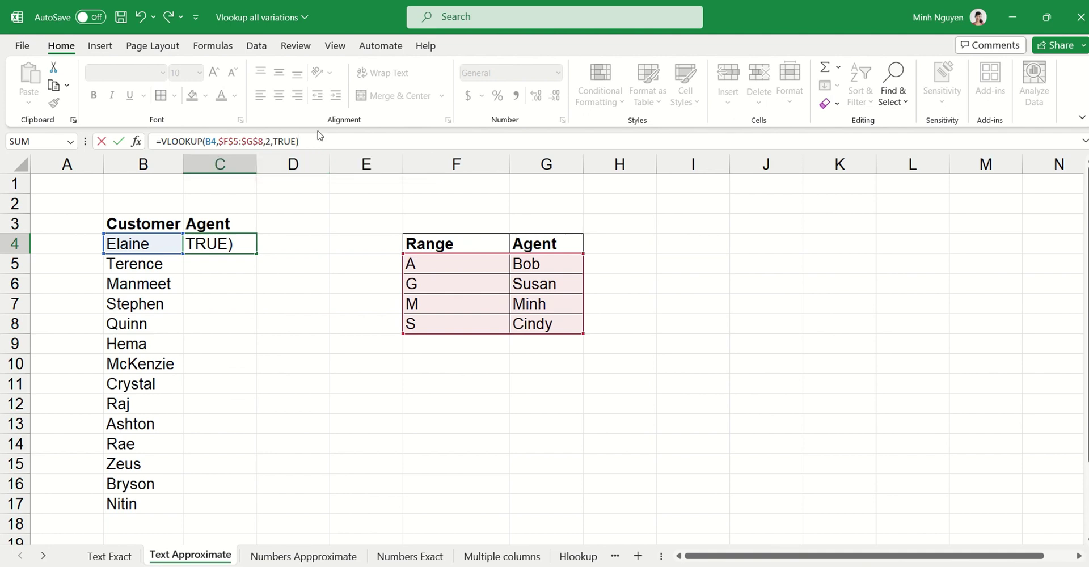
key(Return)
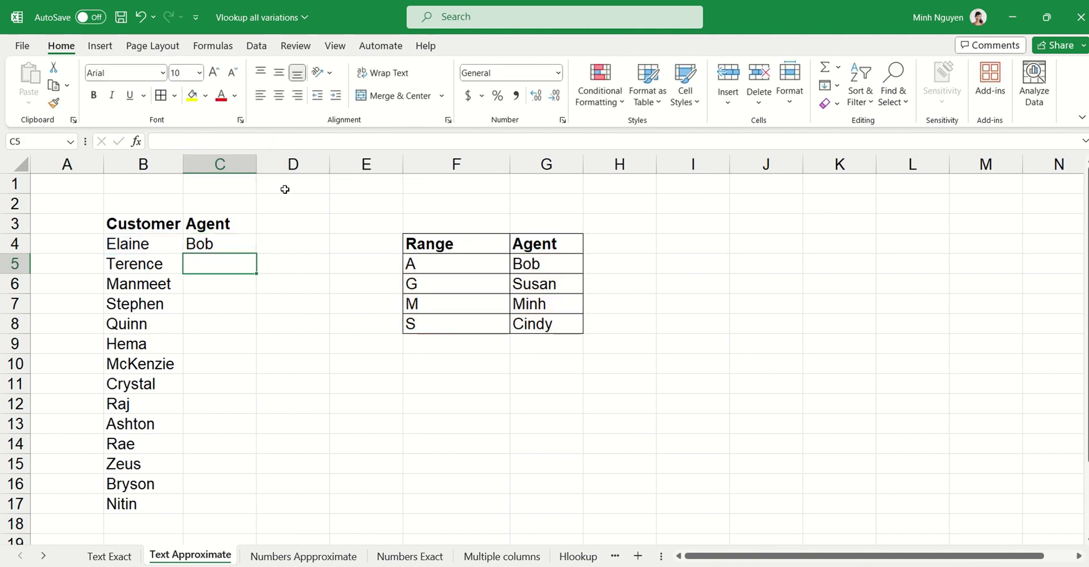
click(227, 241)
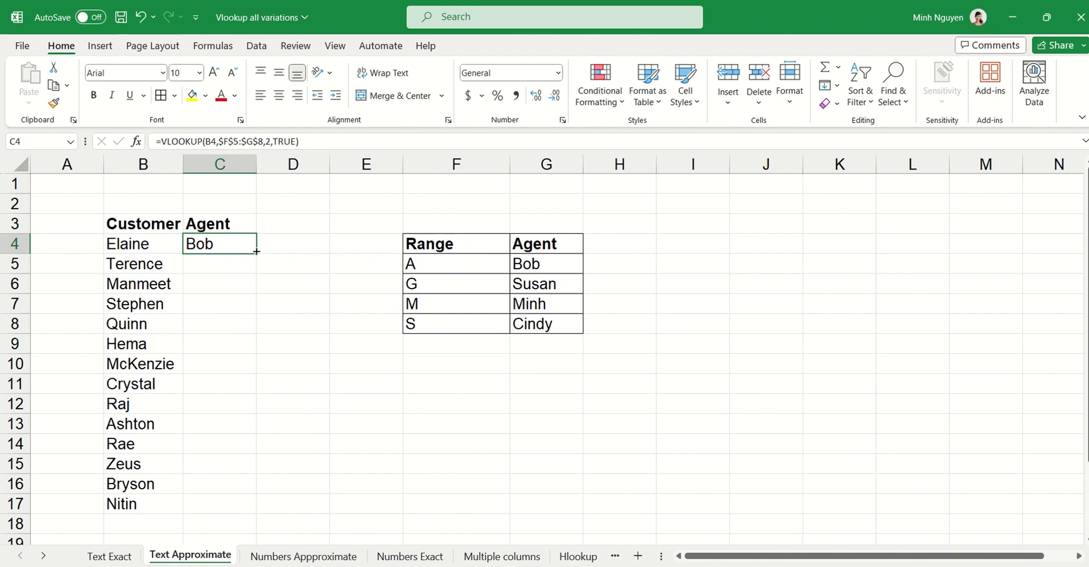
double_click(257, 253)
click(332, 286)
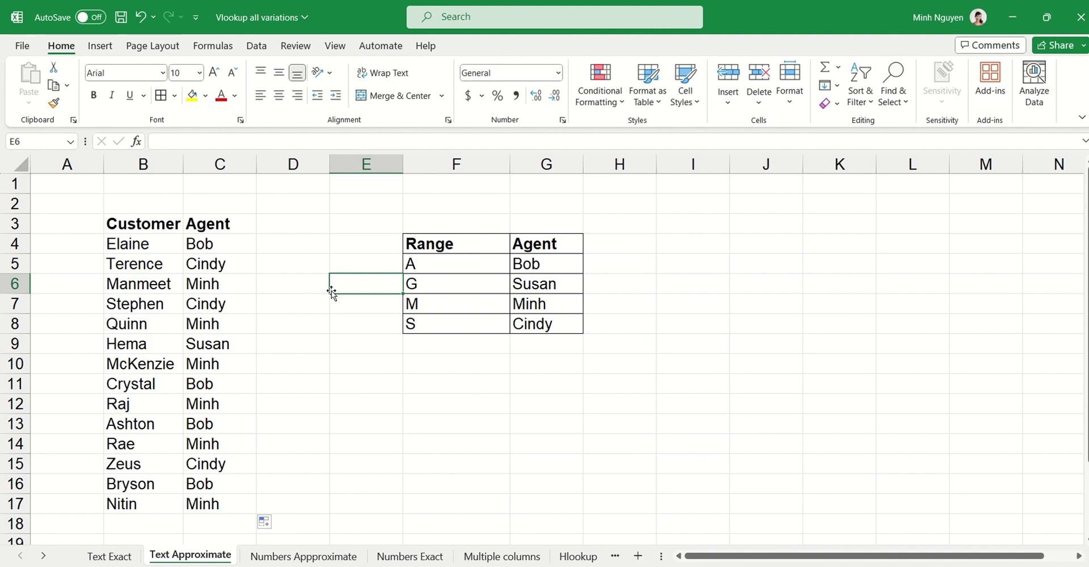
Step: Verify range A maps to Bob, Stephen gets Cindy, Hema gets Susan, then open Numbers Appproximate
click(483, 264)
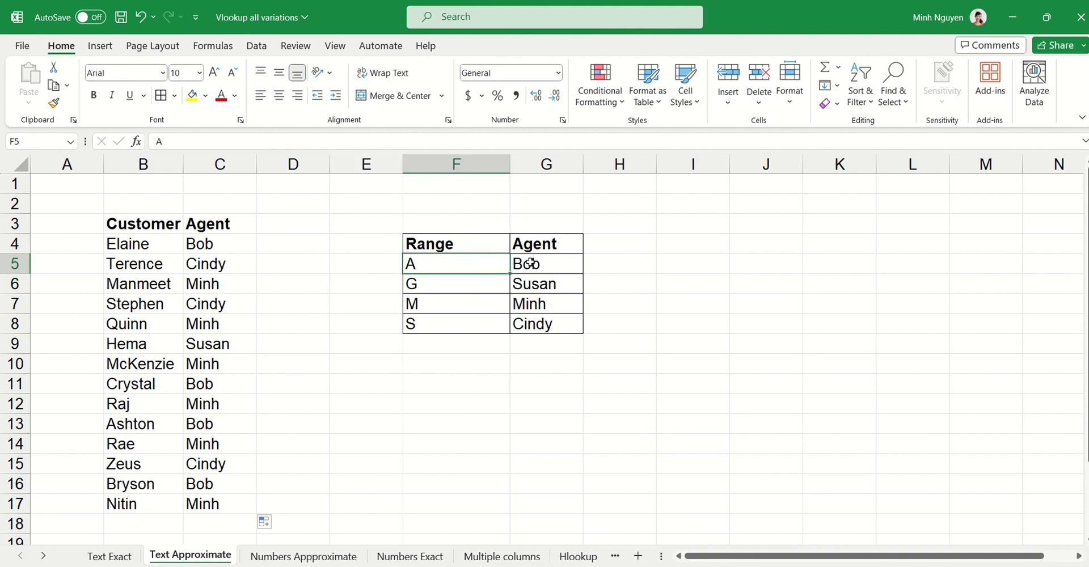
click(137, 243)
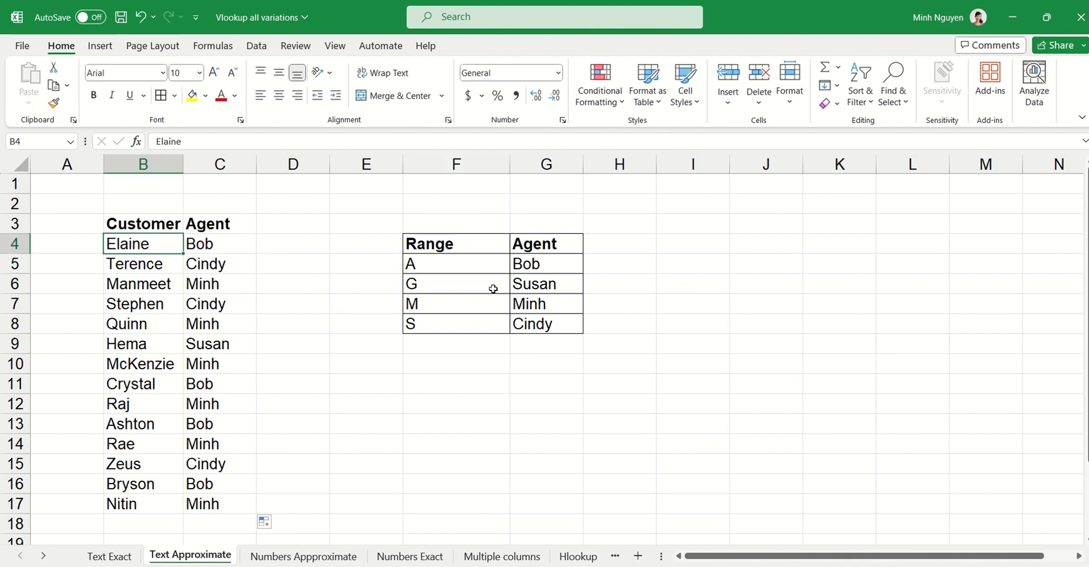
click(435, 268)
click(432, 284)
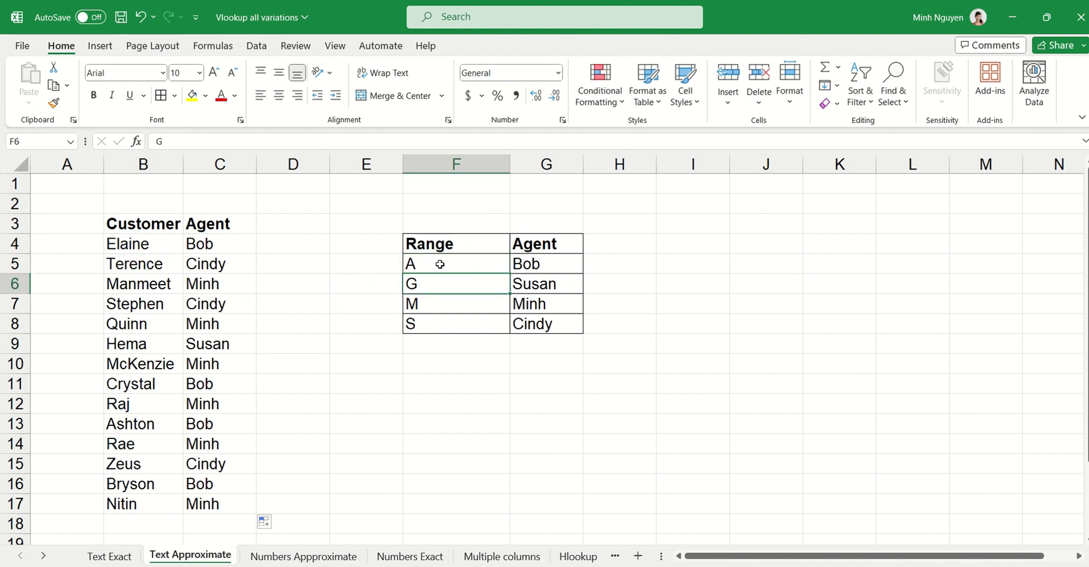
click(439, 264)
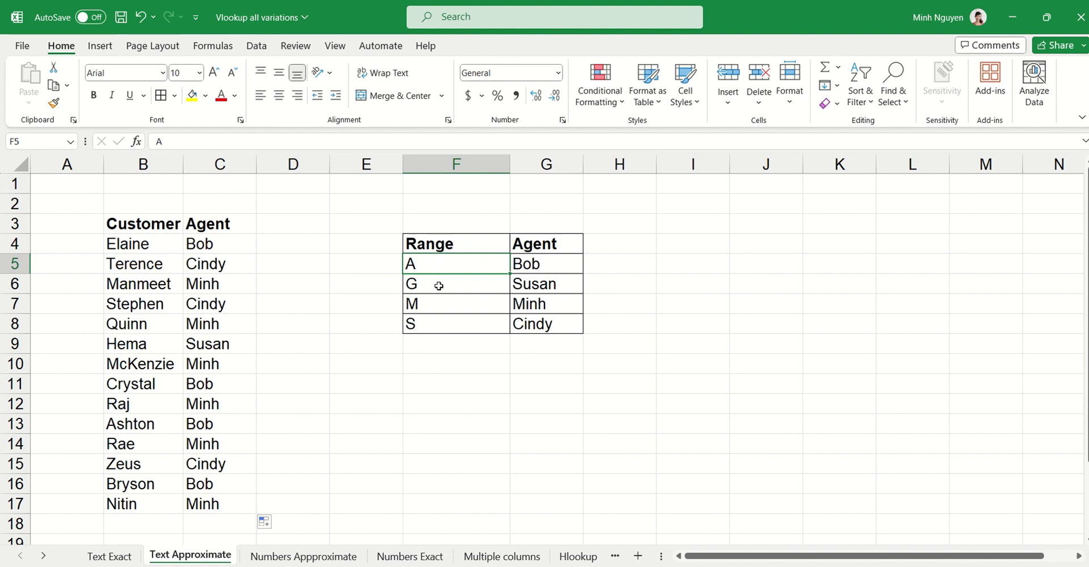
click(536, 266)
click(460, 287)
click(139, 307)
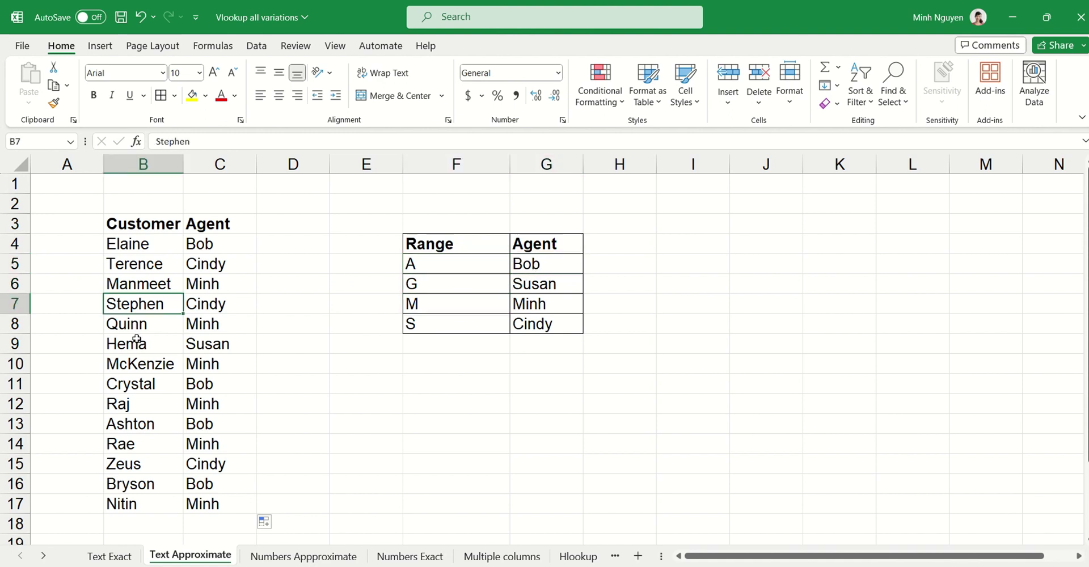
click(137, 344)
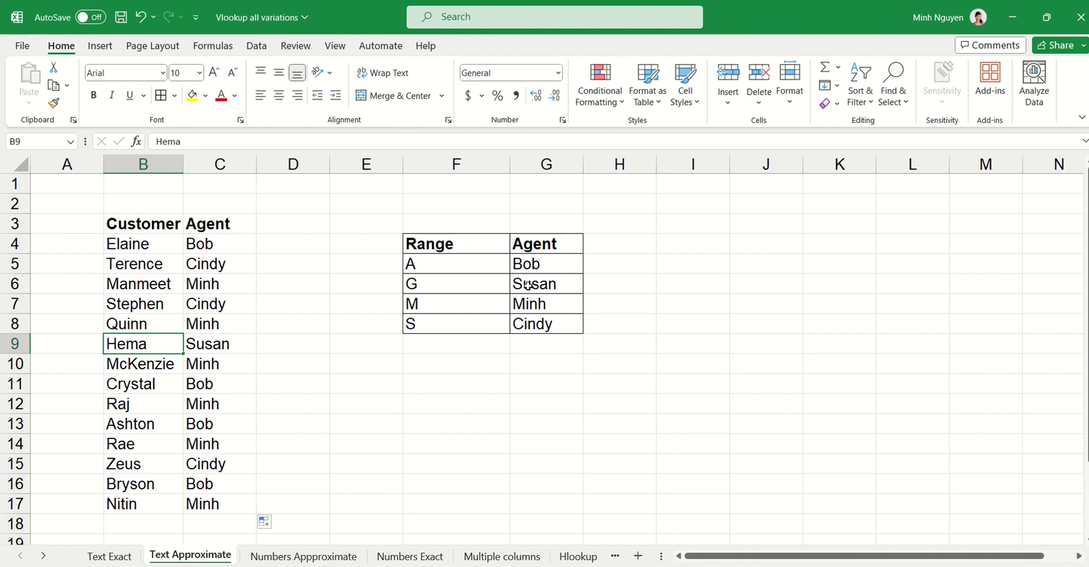
click(474, 422)
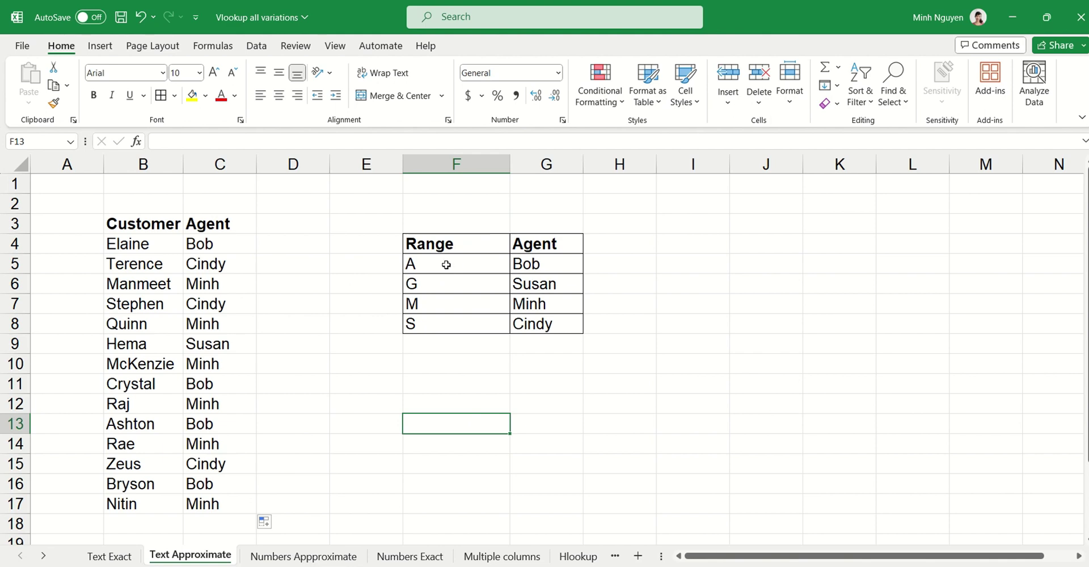
click(293, 556)
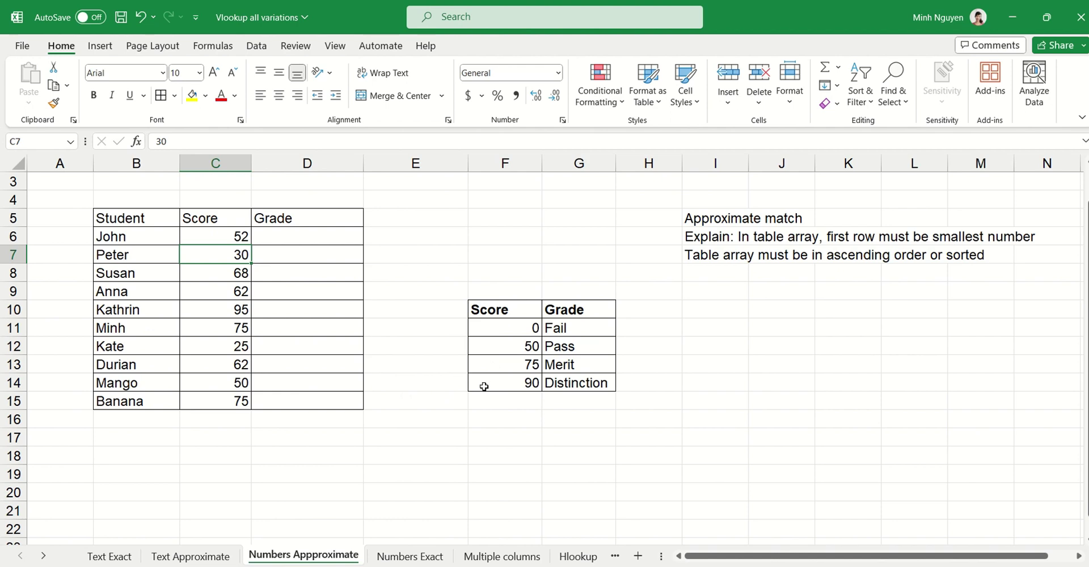
Step: Return to the Text Approximate sheet and select the agent results in C4:C17
click(192, 558)
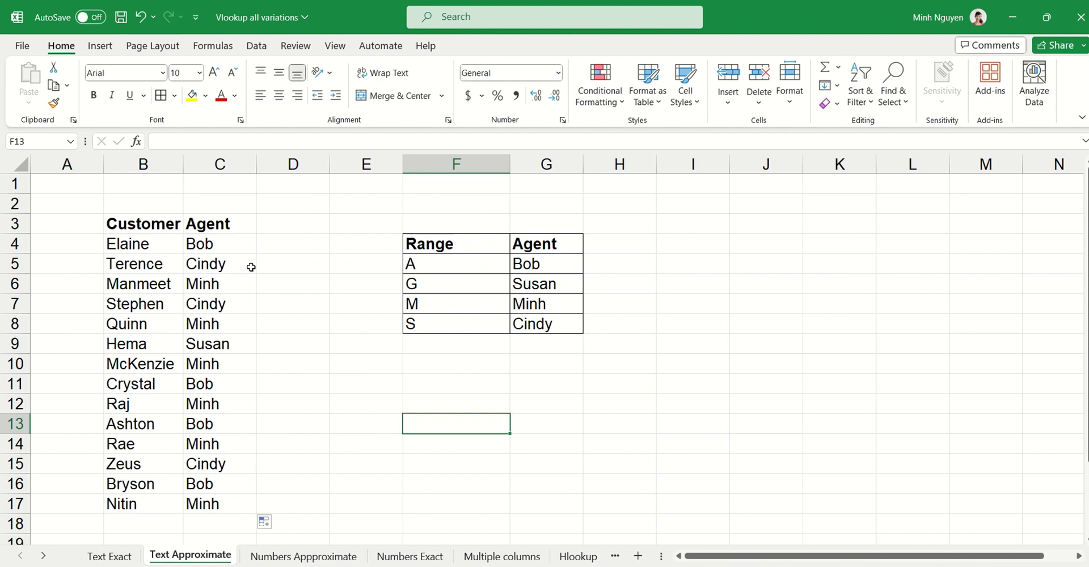
drag(205, 244, 220, 504)
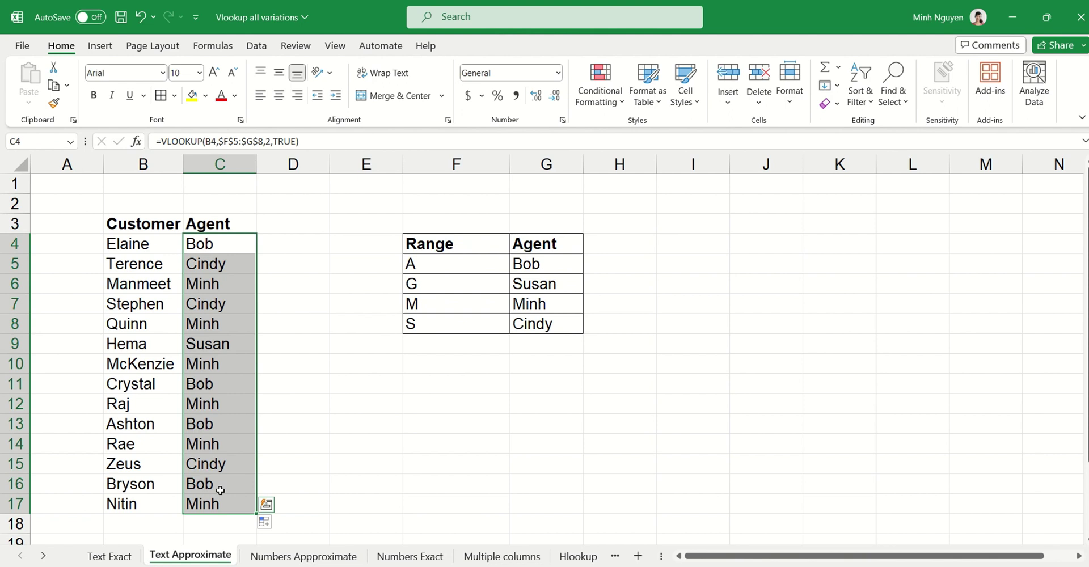
Step: Clear C4:C17, rename the C3 header to 'First Intial', and widen column C
key(Delete)
key(Right)
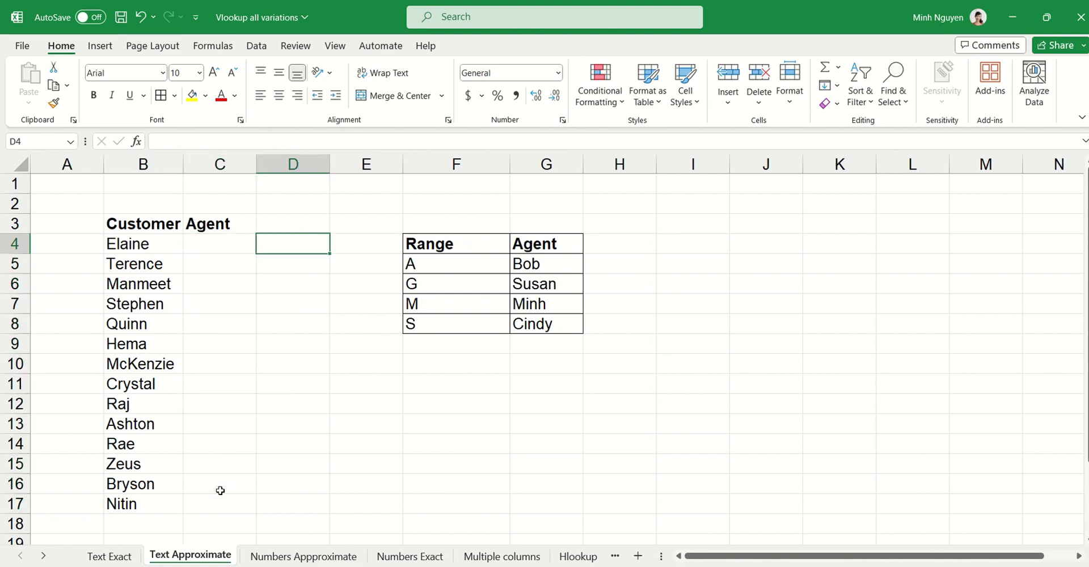
key(Left)
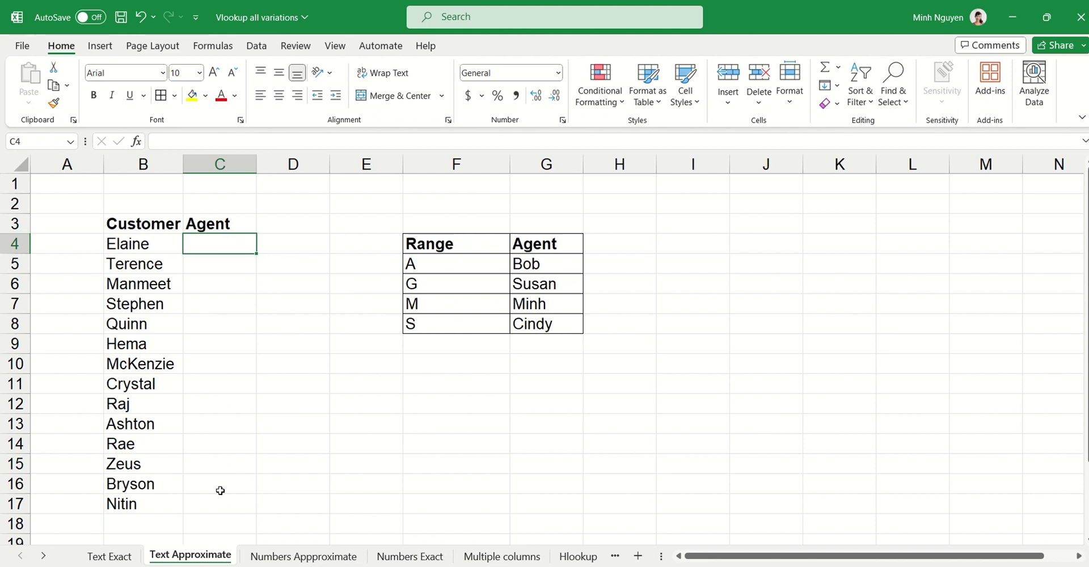
key(Up)
key(Delete)
text(First l)
text(ntial)
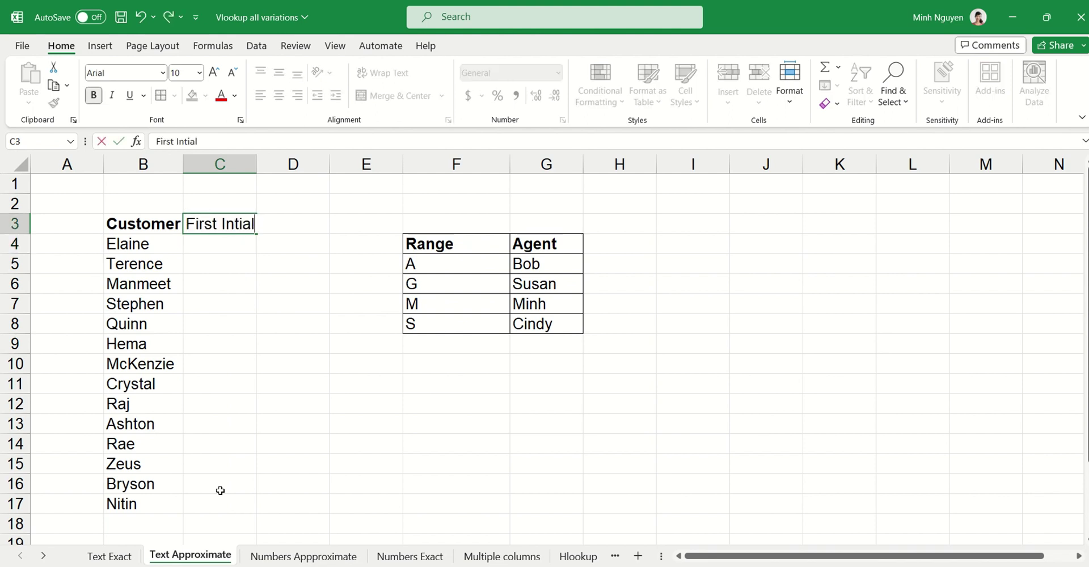
key(Tab)
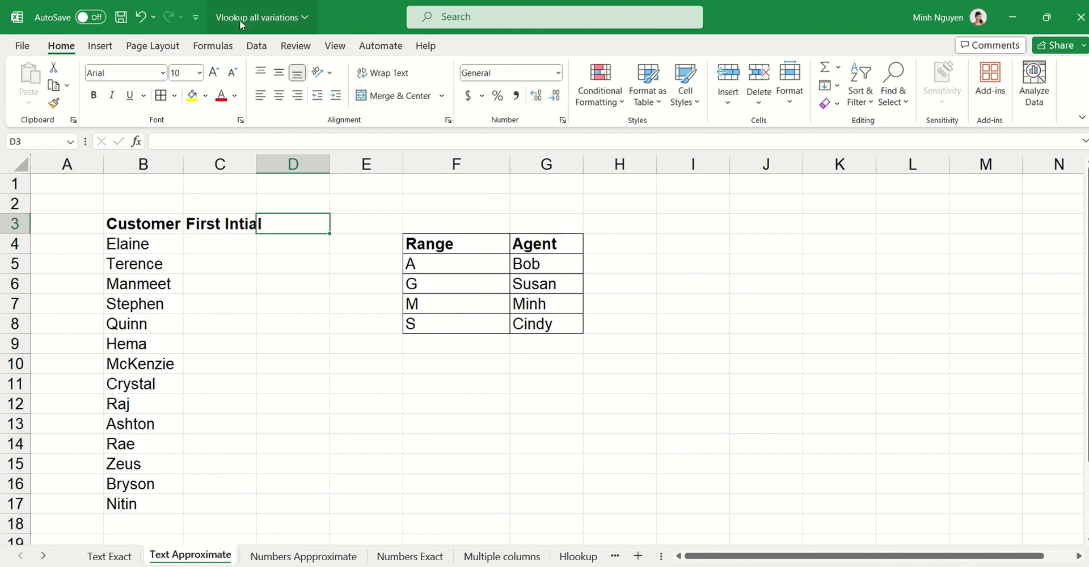
drag(256, 163, 288, 160)
Step: Enter initials E and T in C4:C5, then Flash Fill the remaining initials
click(232, 238)
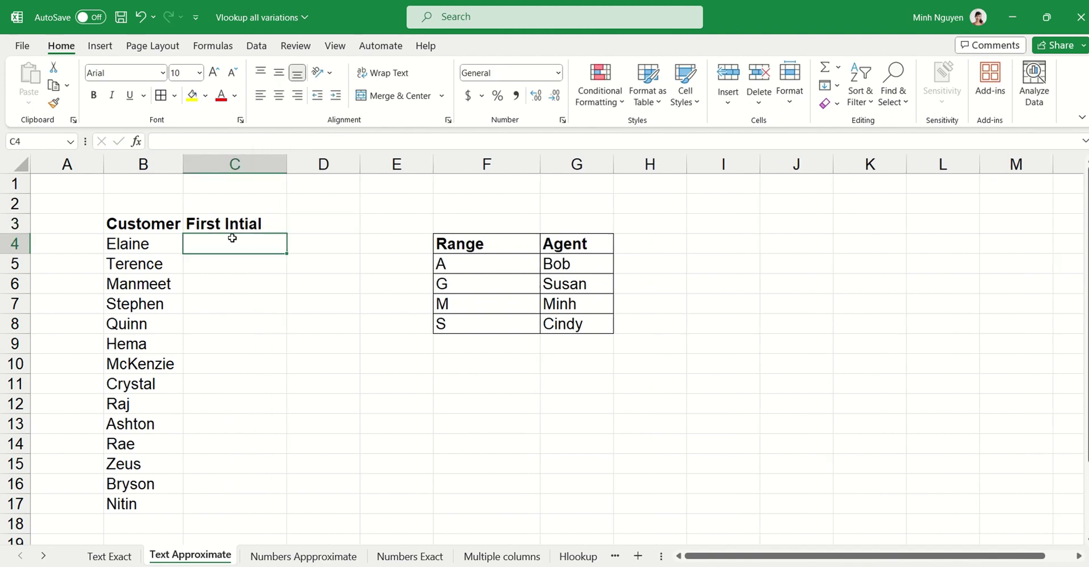
text(E)
key(Return)
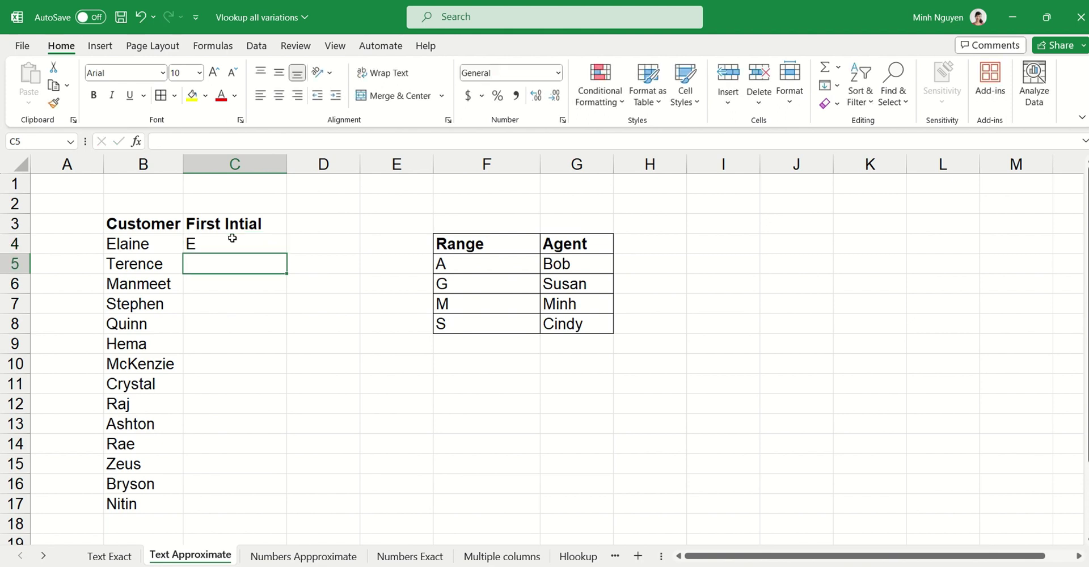
text(T)
key(Return)
key(Up)
key(ctrl+e)
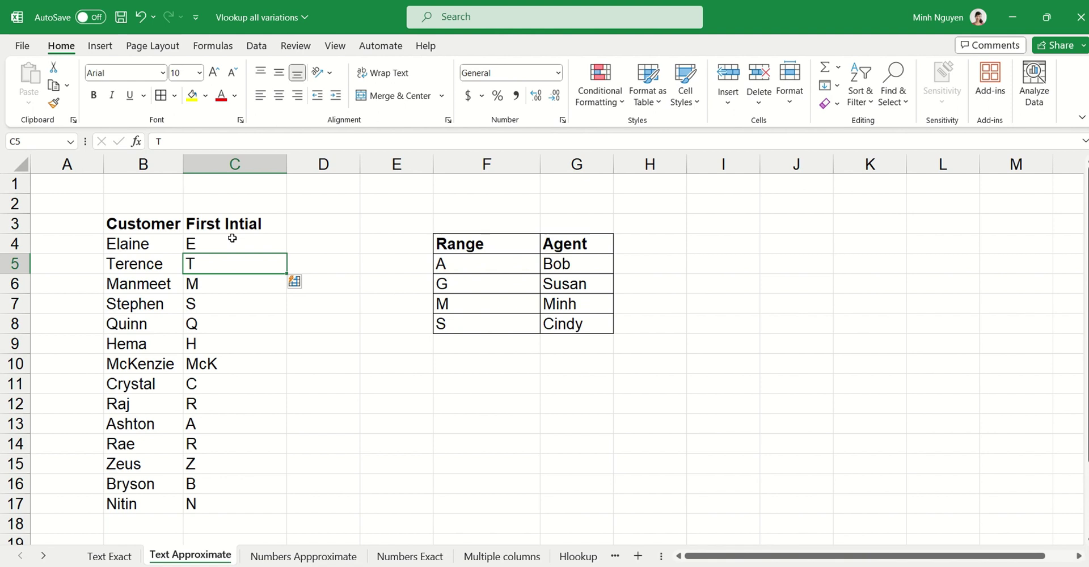
Step: Check the McK result for McKenzie and clear the flash-filled initials from C4:C17
click(211, 369)
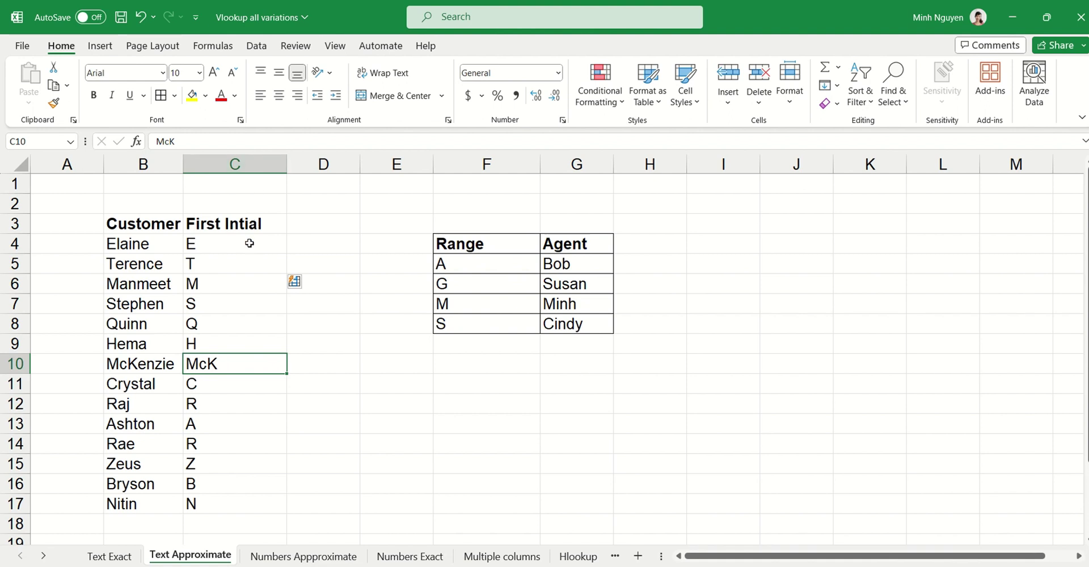
drag(250, 243, 215, 504)
key(Delete)
click(338, 384)
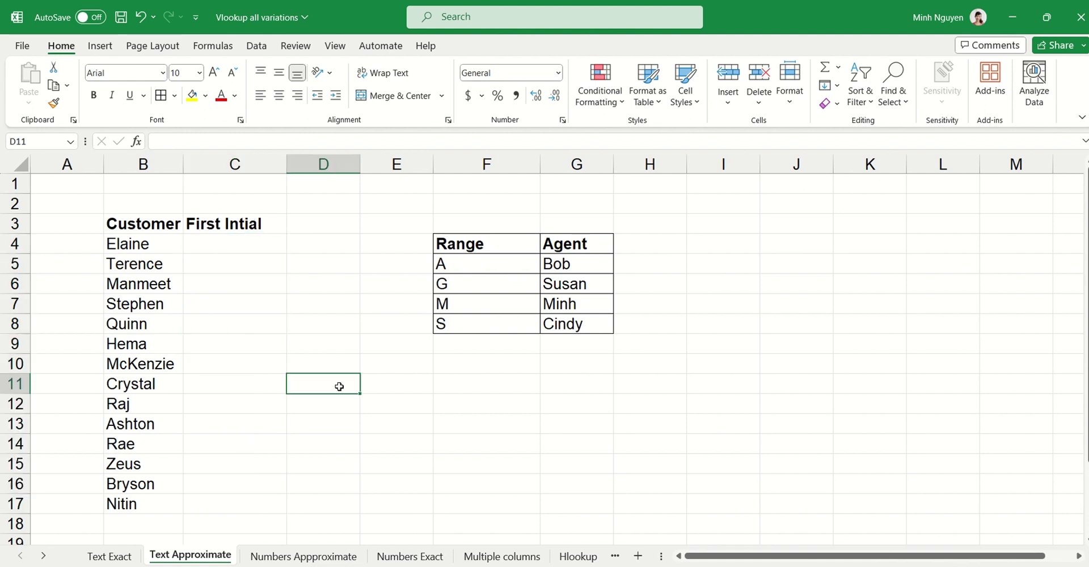
Step: Enter =LEFT(B4,1) in C4 and copy it down to C17 for each customer's initial
click(220, 248)
text(=)
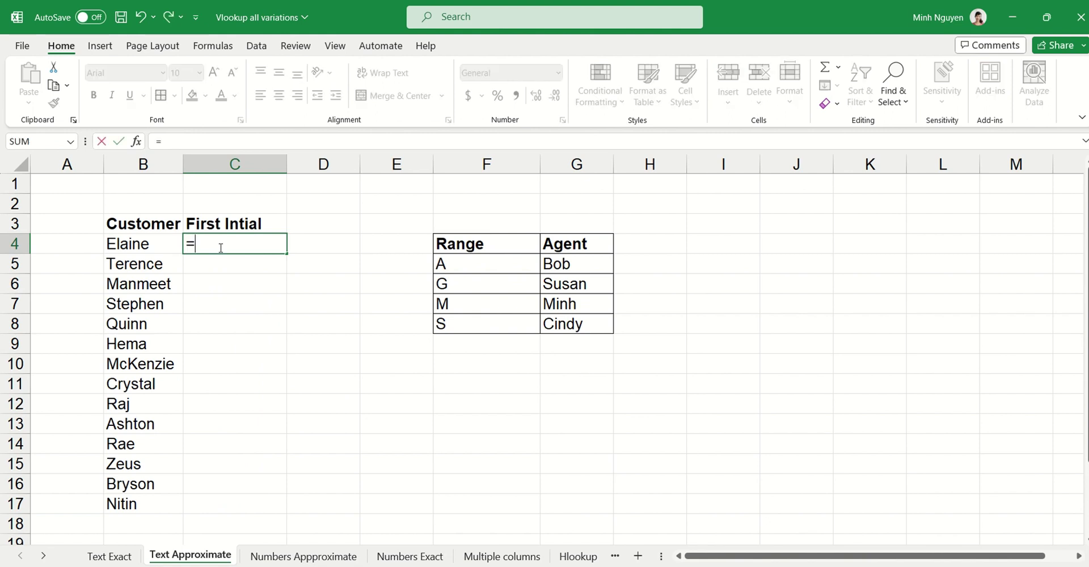
text(left)
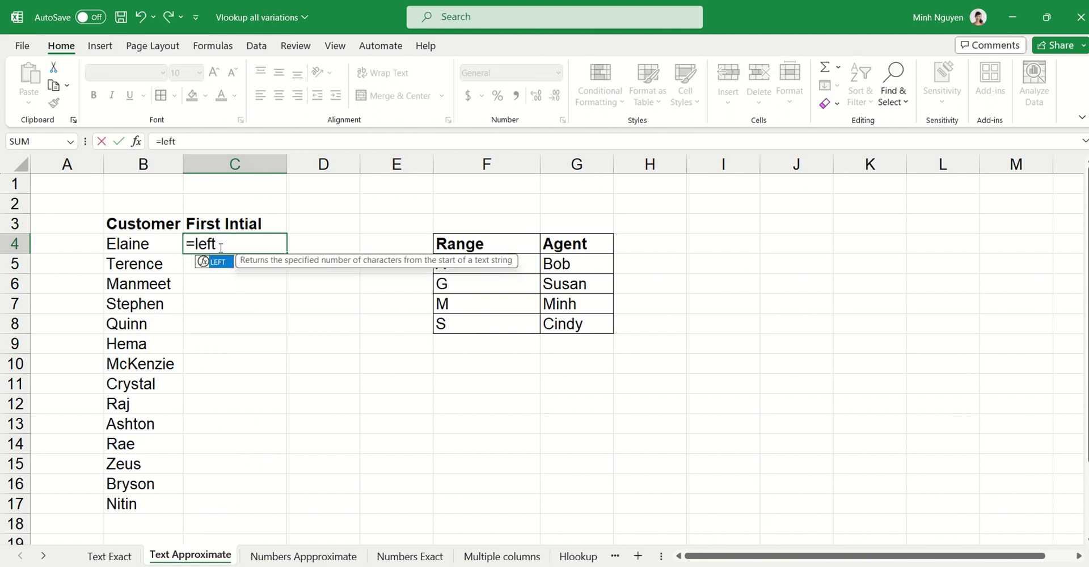
key(Tab)
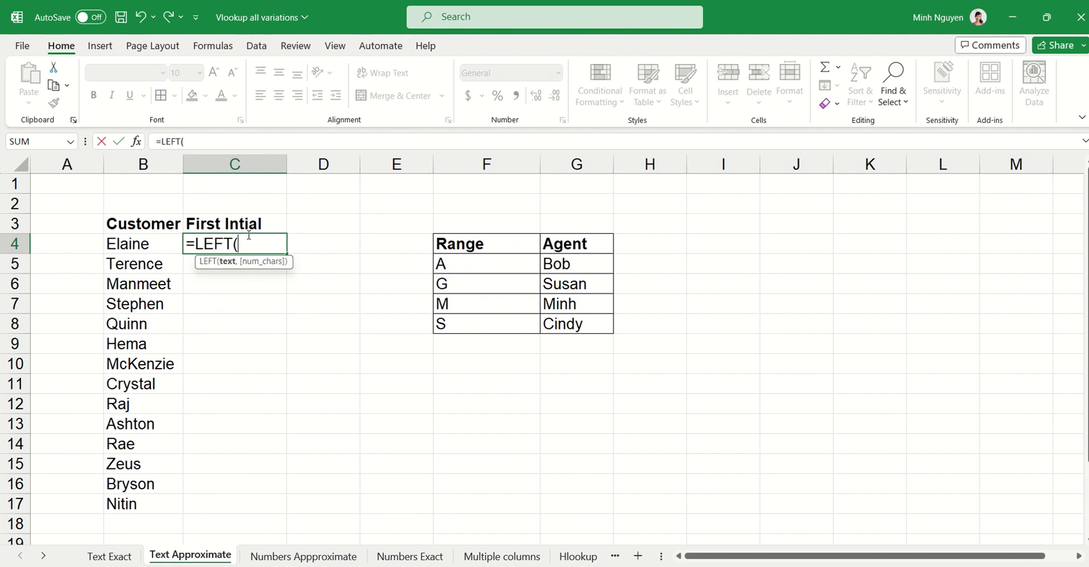
click(114, 241)
text(,1)
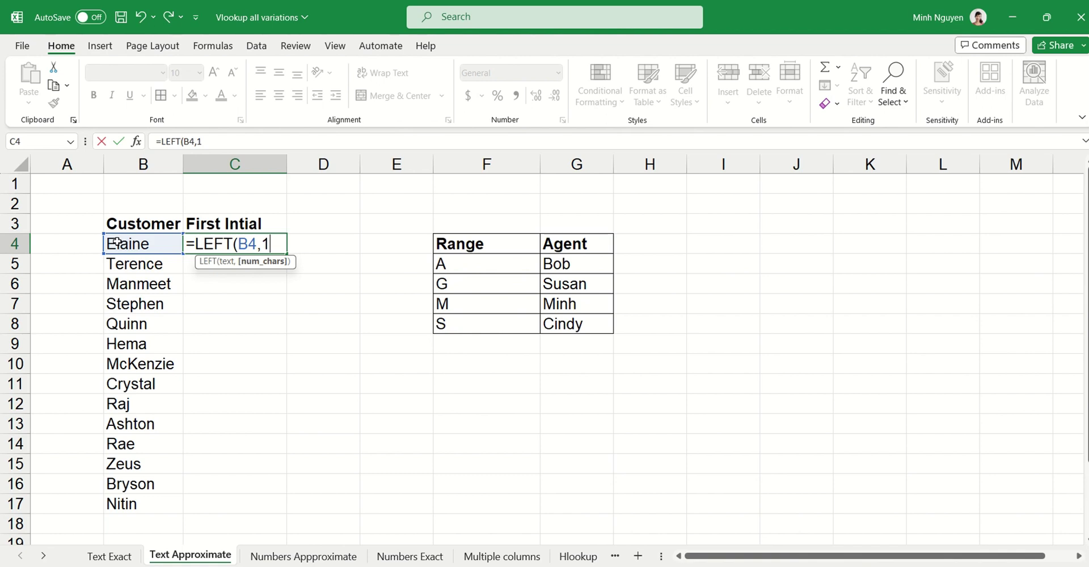
text())
key(Return)
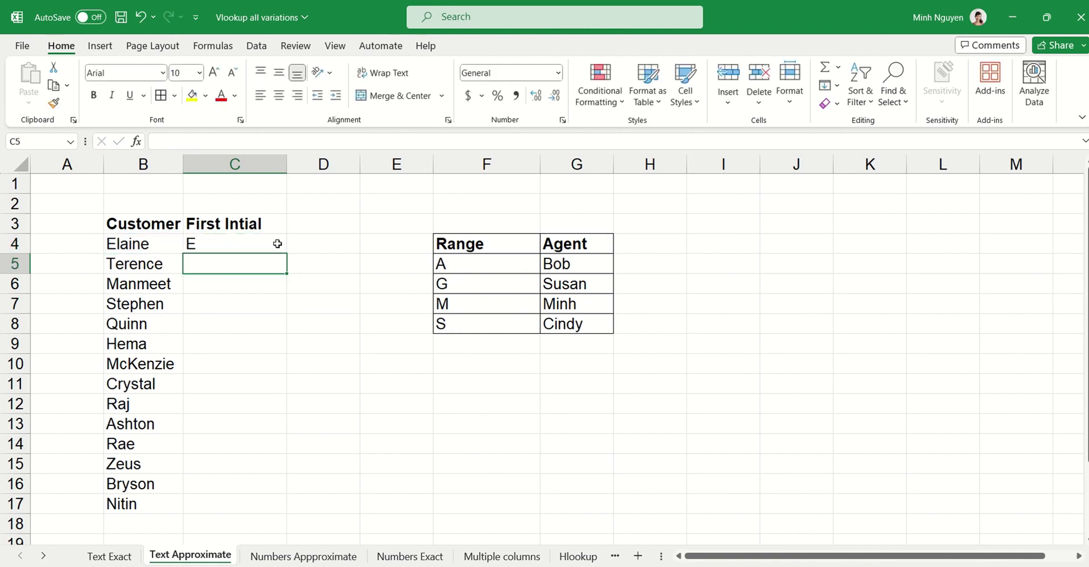
click(281, 248)
double_click(286, 254)
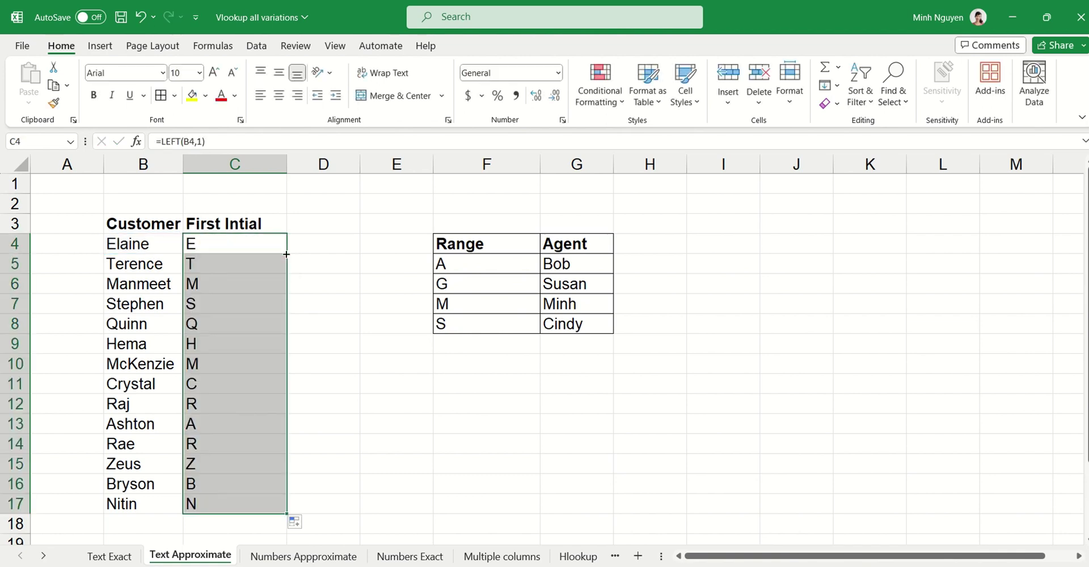
click(320, 225)
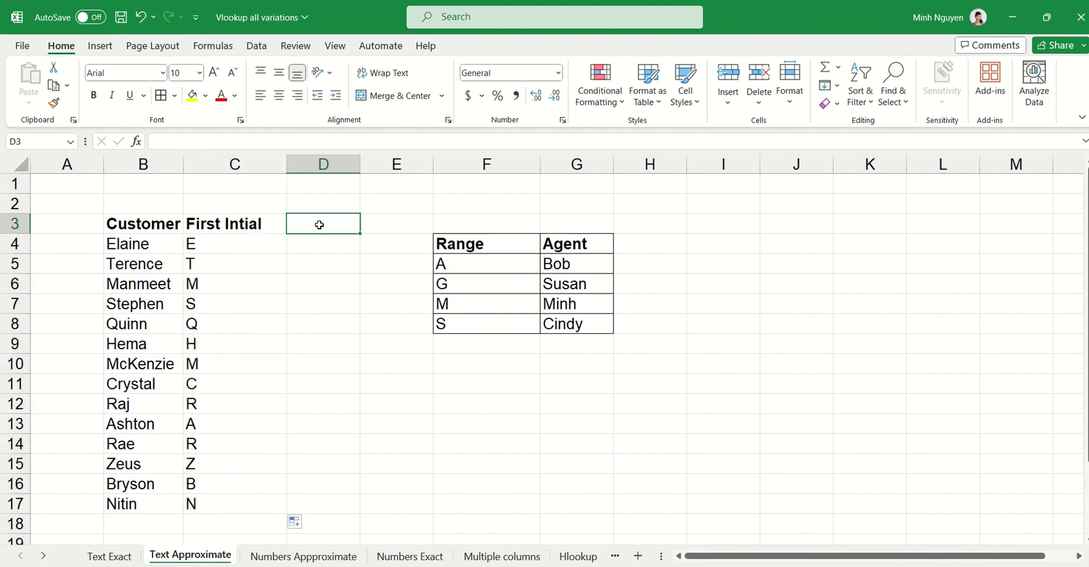
Step: Head D3 'Agent' and start a VLOOKUP in D4 on initial C4 against table F5:G8
text(Agent)
key(Return)
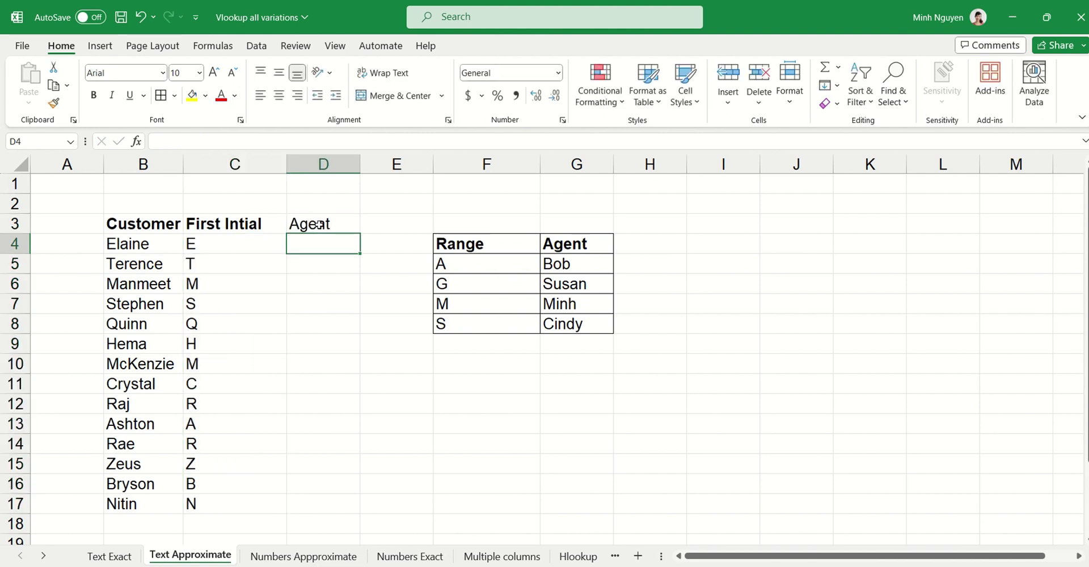
text(=vl)
key(Tab)
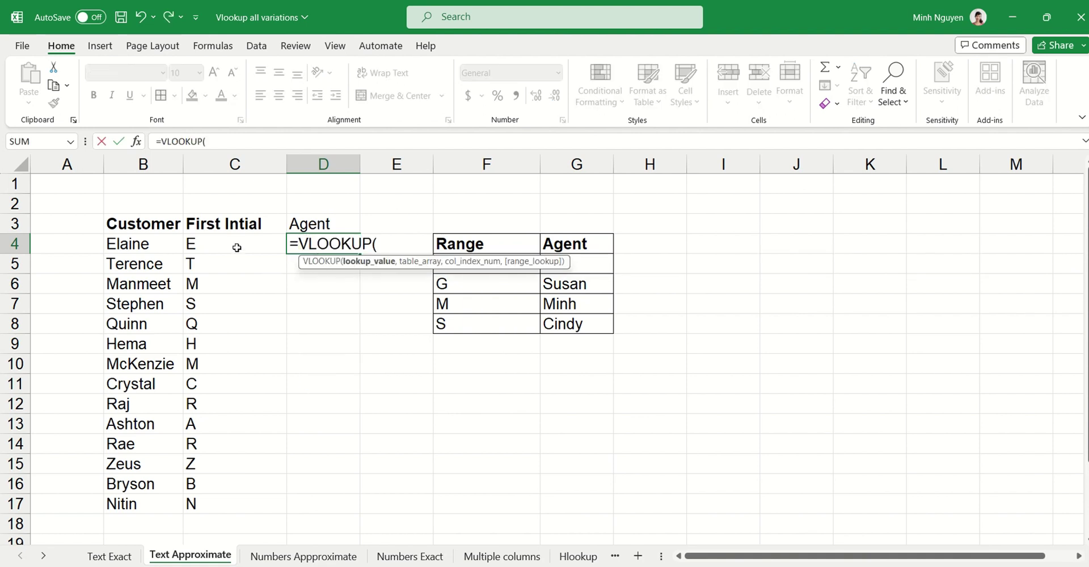
click(237, 248)
text(,)
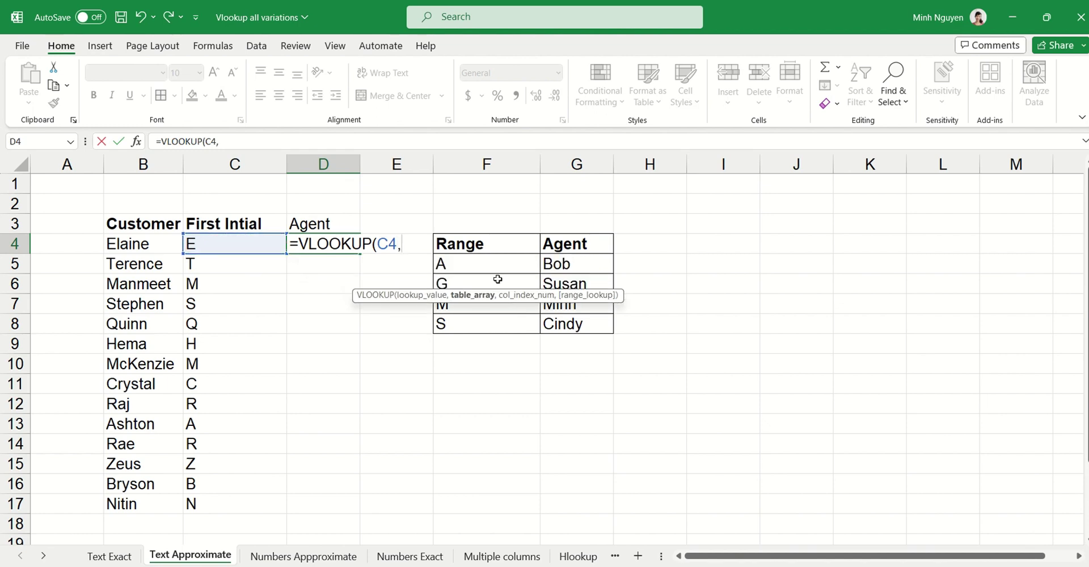
drag(495, 266, 584, 325)
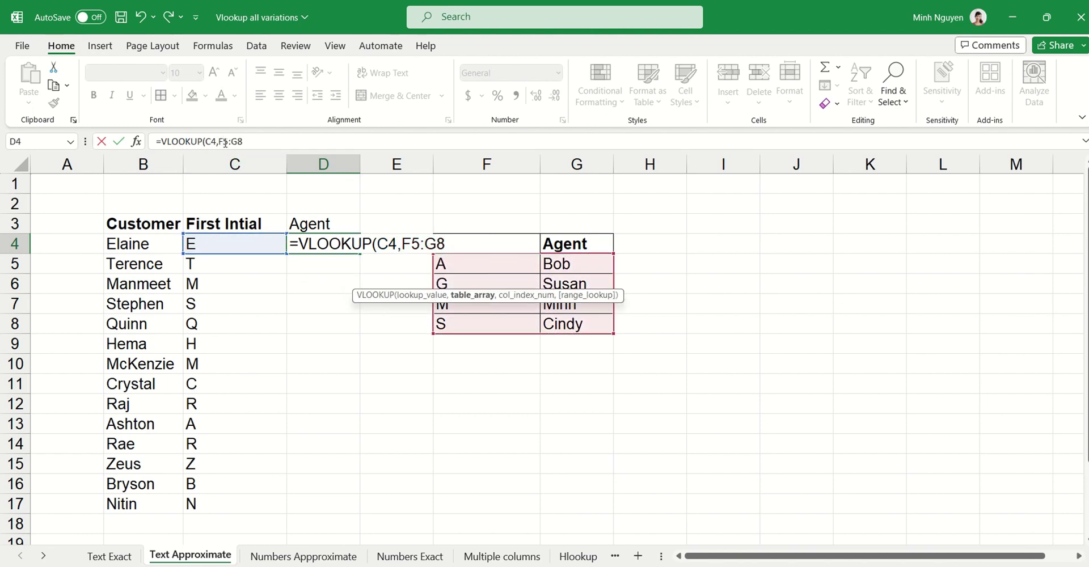
Step: Lock the table as $F$5:$G$8, finish with column 2 and TRUE, and fill down to D17
key(F4)
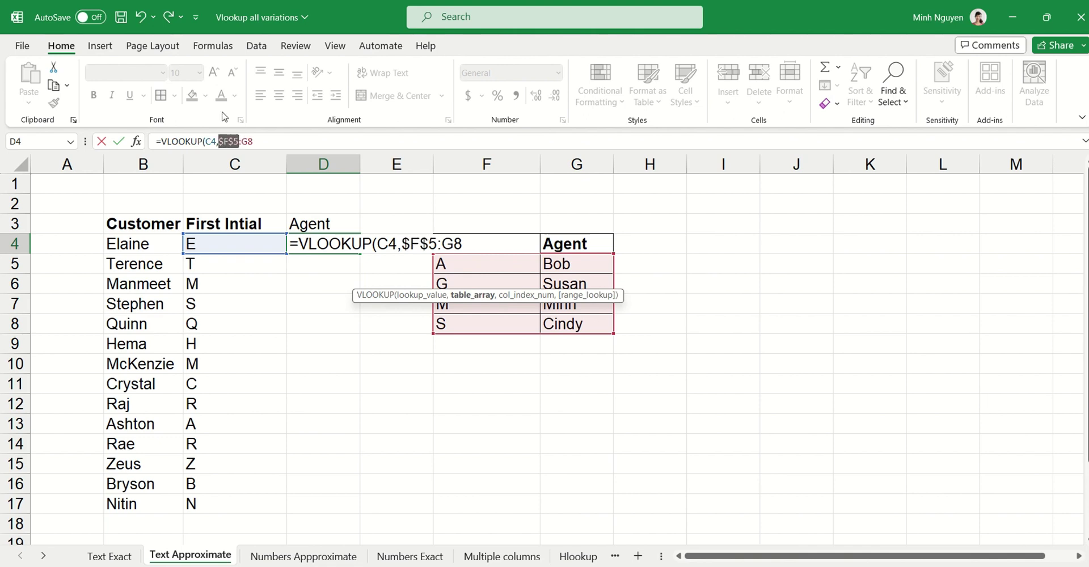
click(250, 141)
key(F4)
click(266, 140)
text(,)
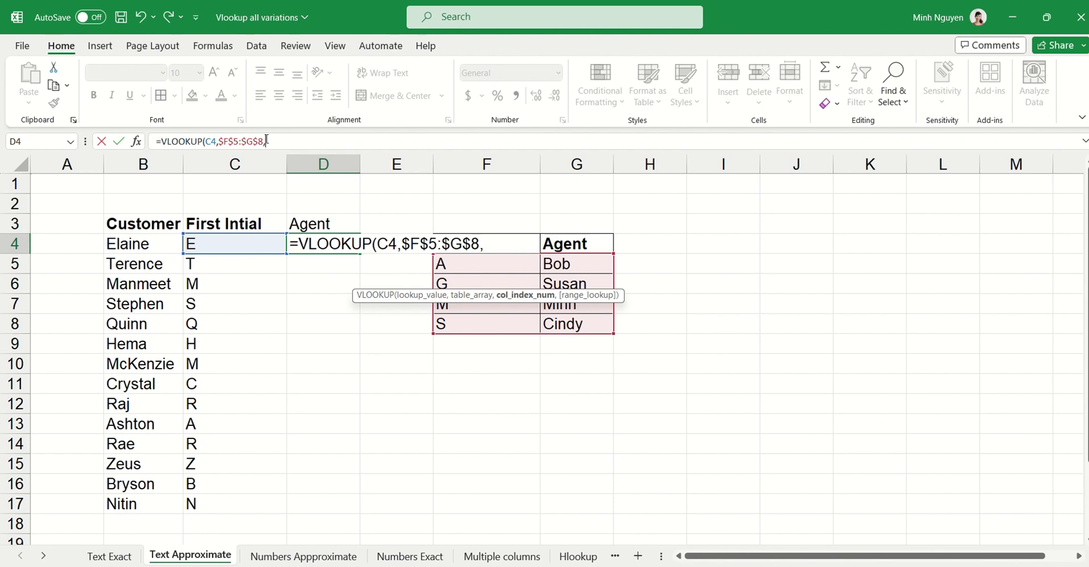
text(2,)
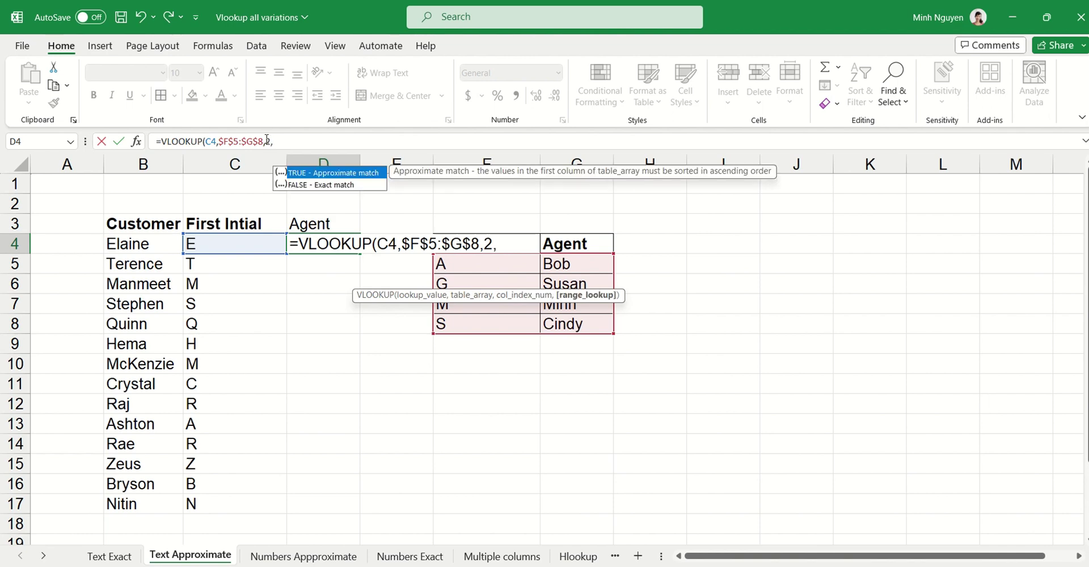
key(Tab)
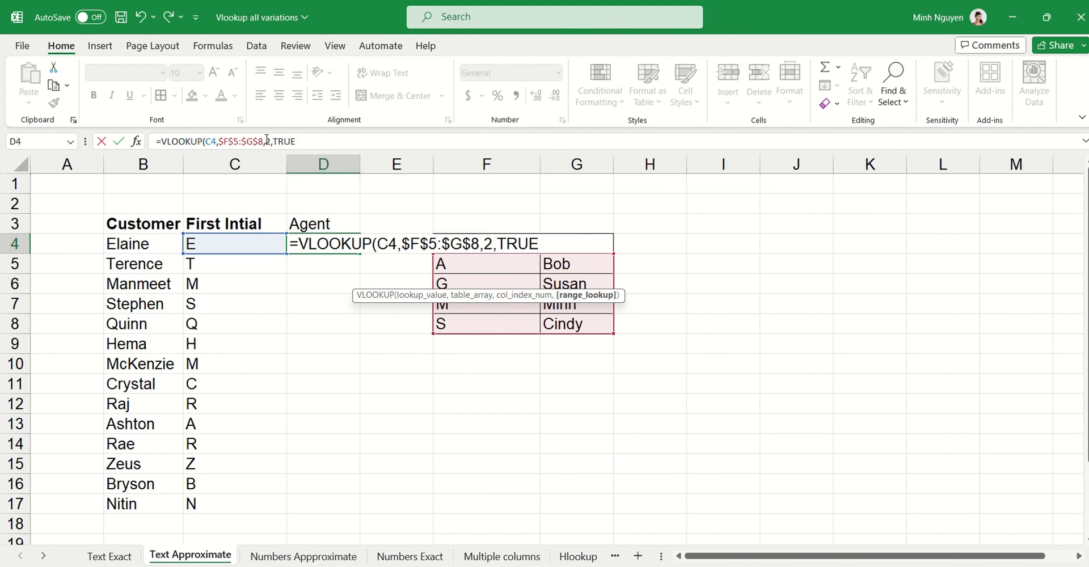
text())
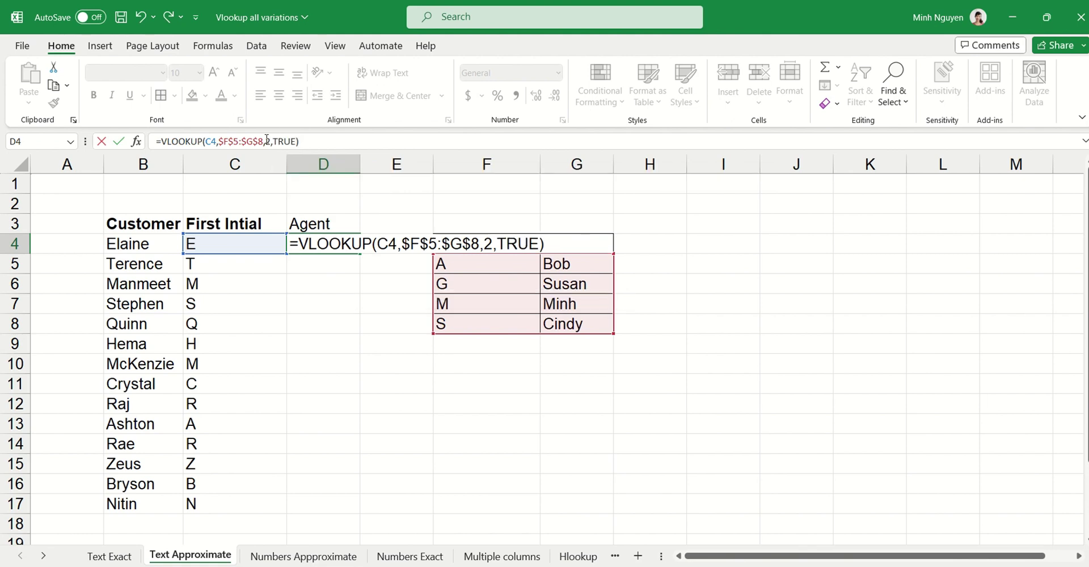
key(Return)
click(355, 250)
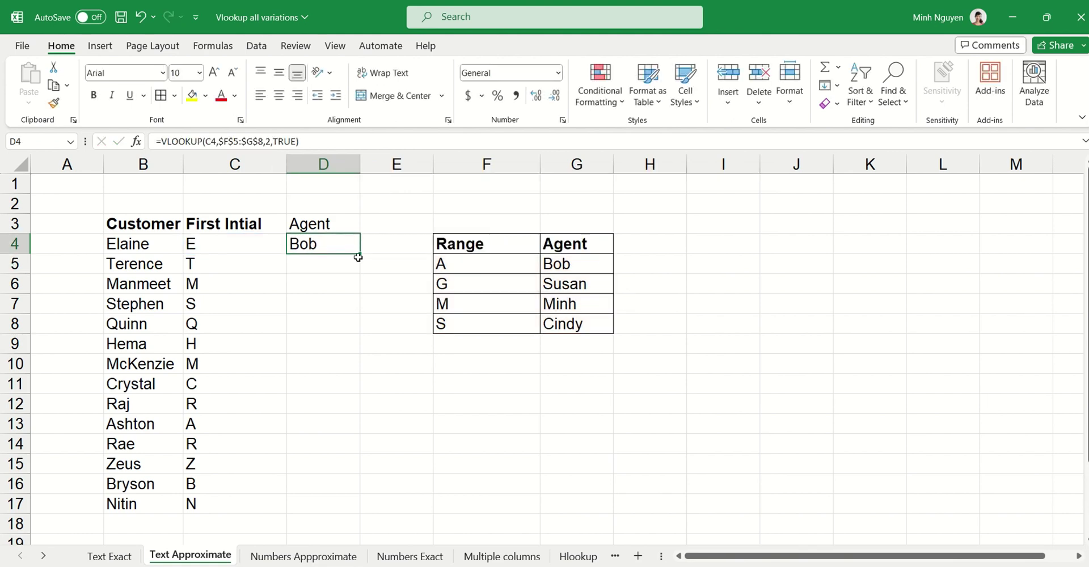
double_click(360, 254)
click(412, 408)
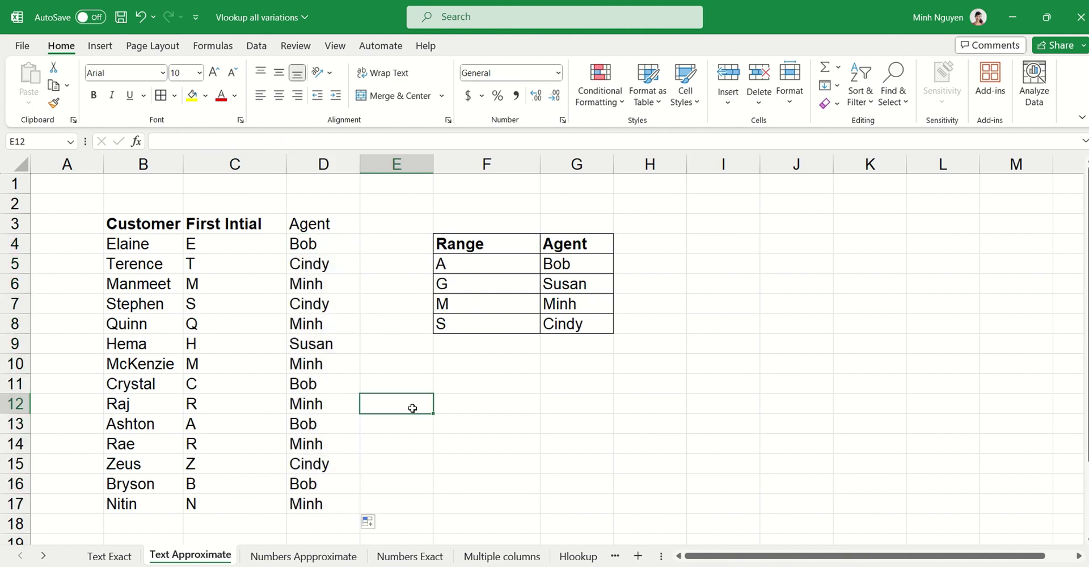